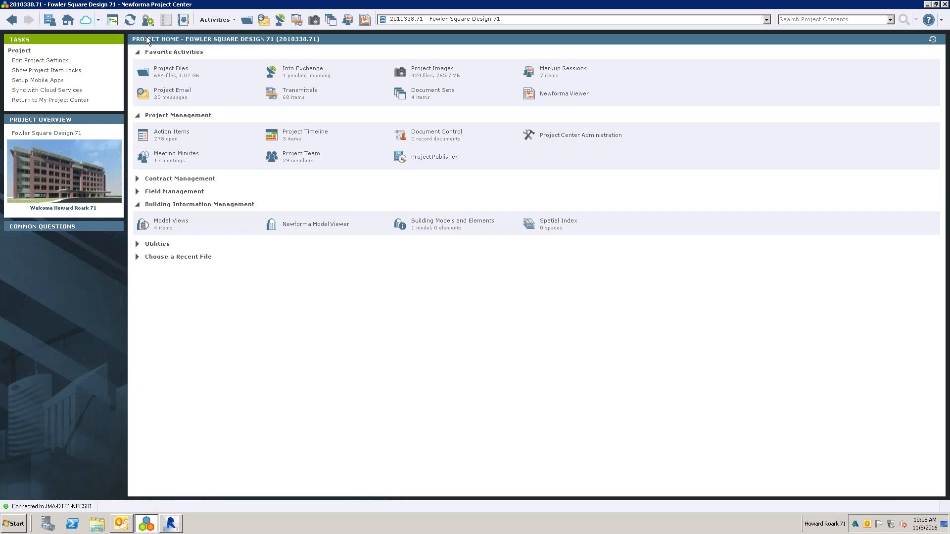
- Check which Revit installations are enabled for Newforma Project Information Link in the preferences, and view the Newforma add-in in Revit
click(148, 22)
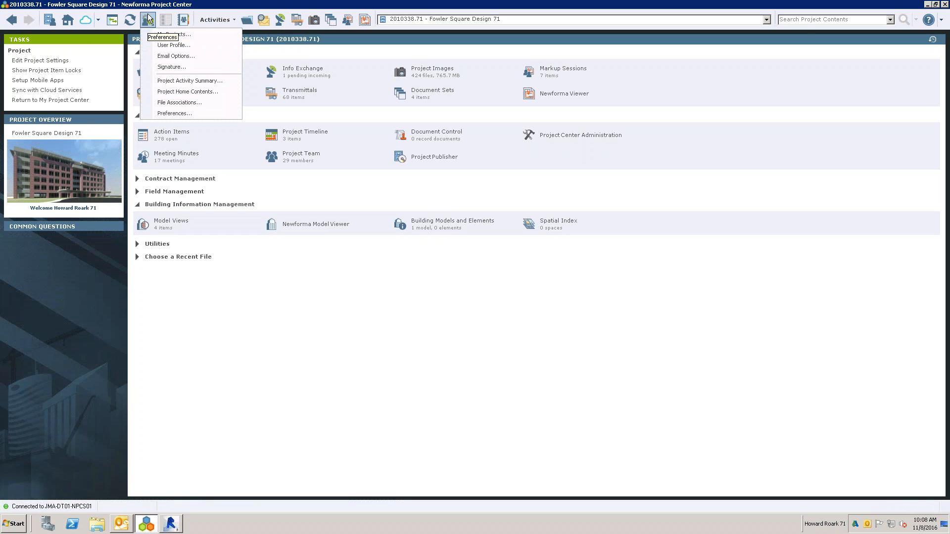
click(167, 113)
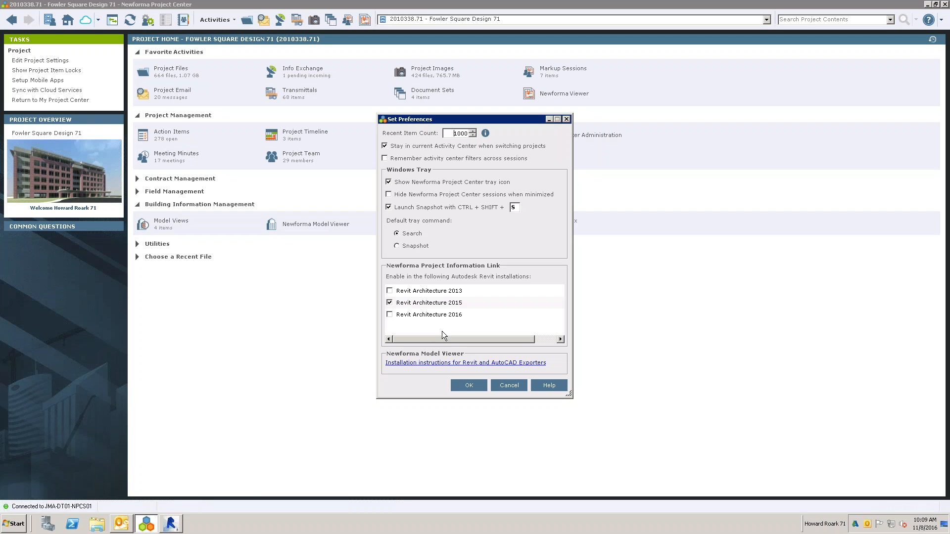
click(506, 384)
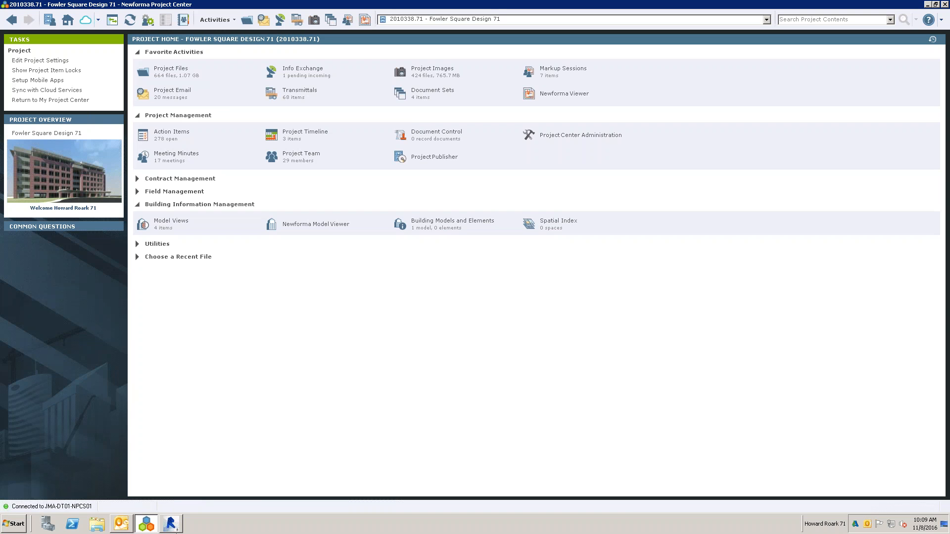
click(170, 525)
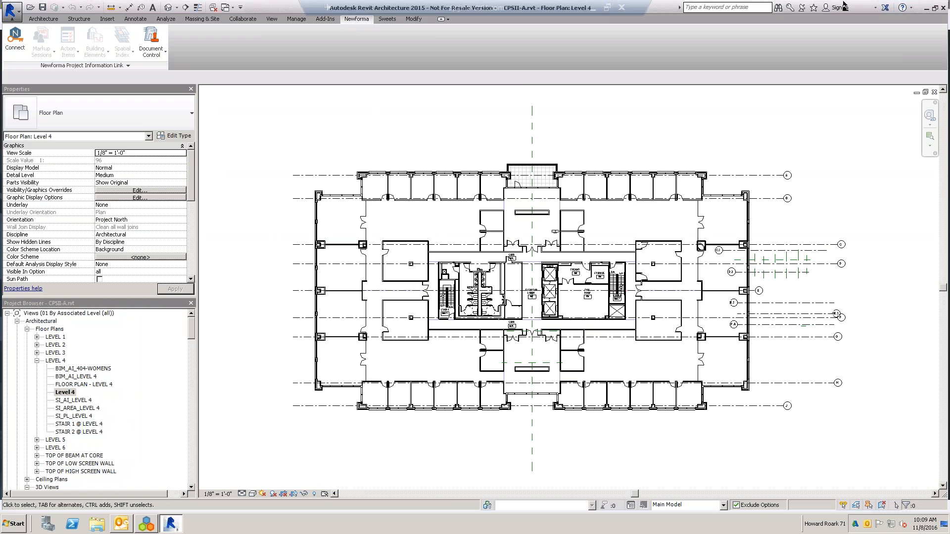
click(926, 7)
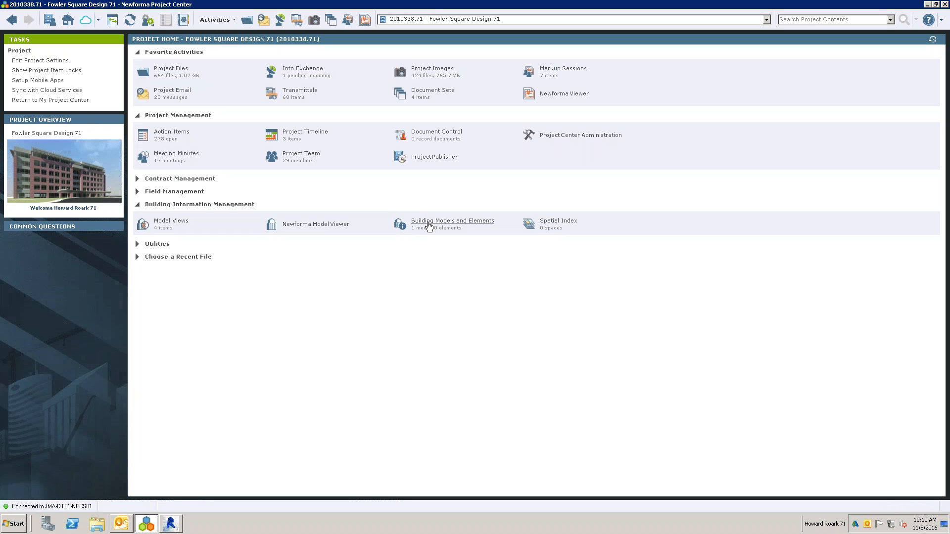
- Open Building Models and Elements and inspect the form for registering a building model, including its model file selection
click(453, 224)
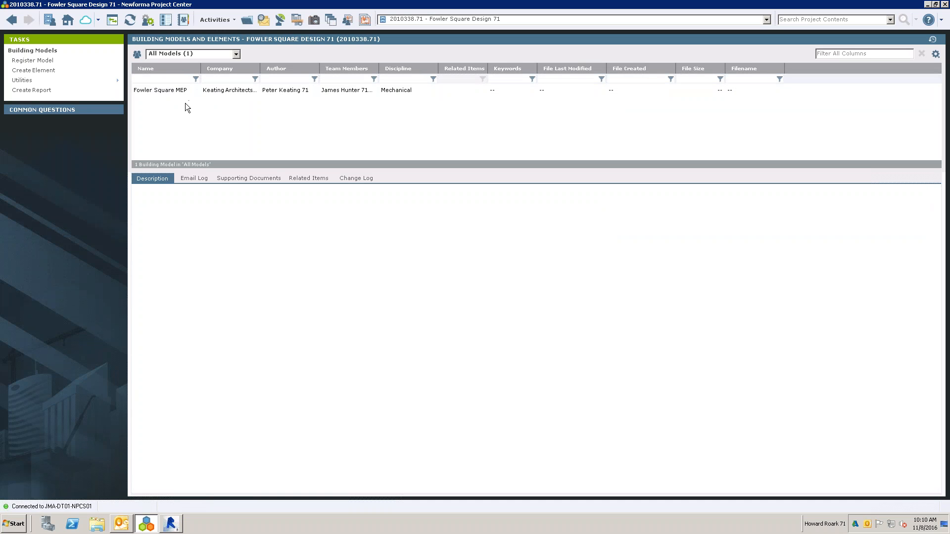
click(33, 60)
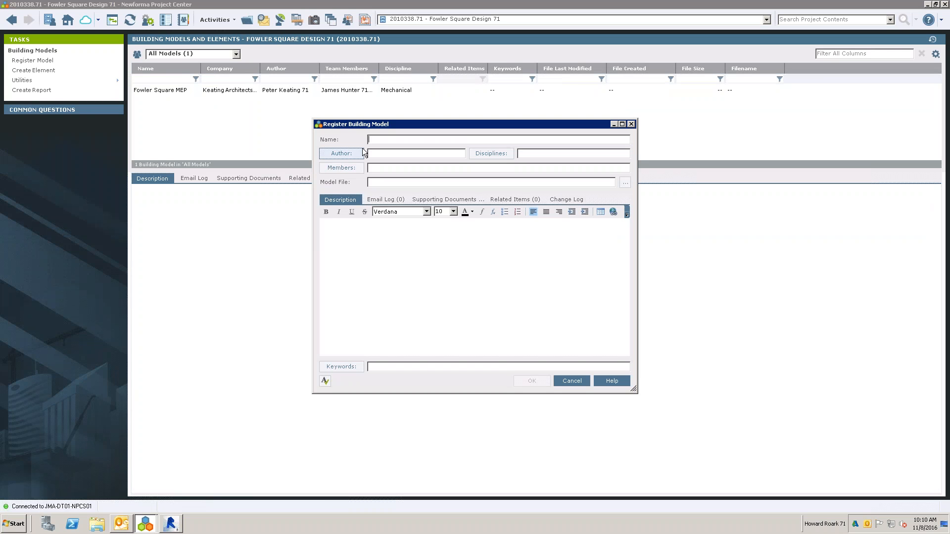
click(625, 183)
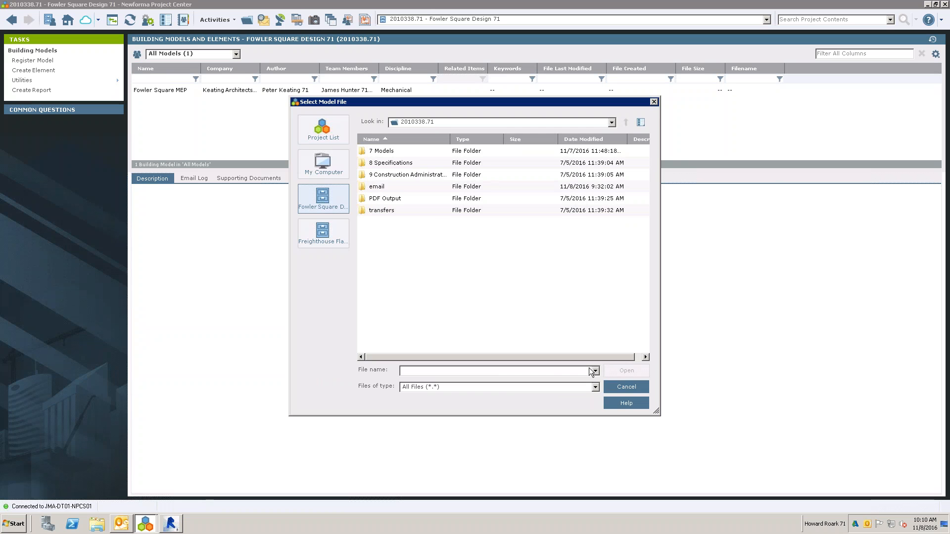
click(626, 387)
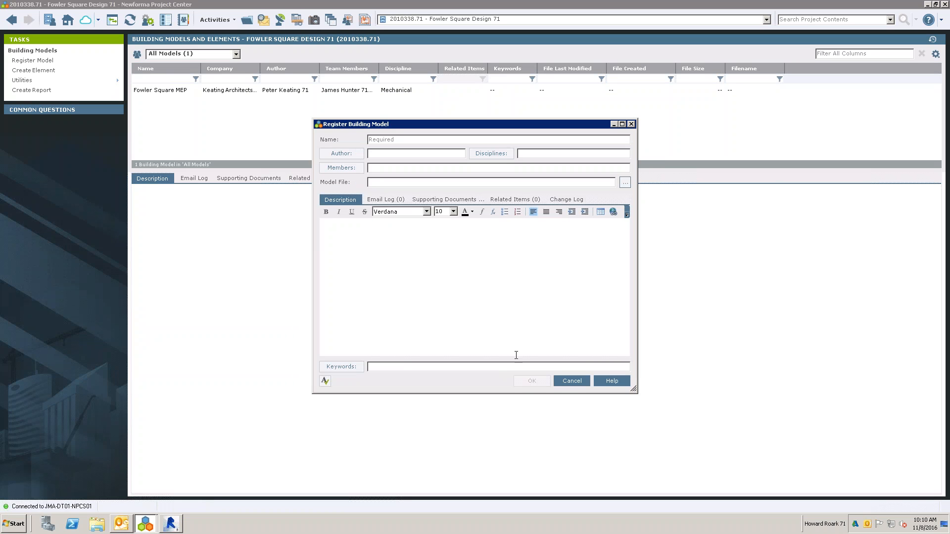
click(572, 381)
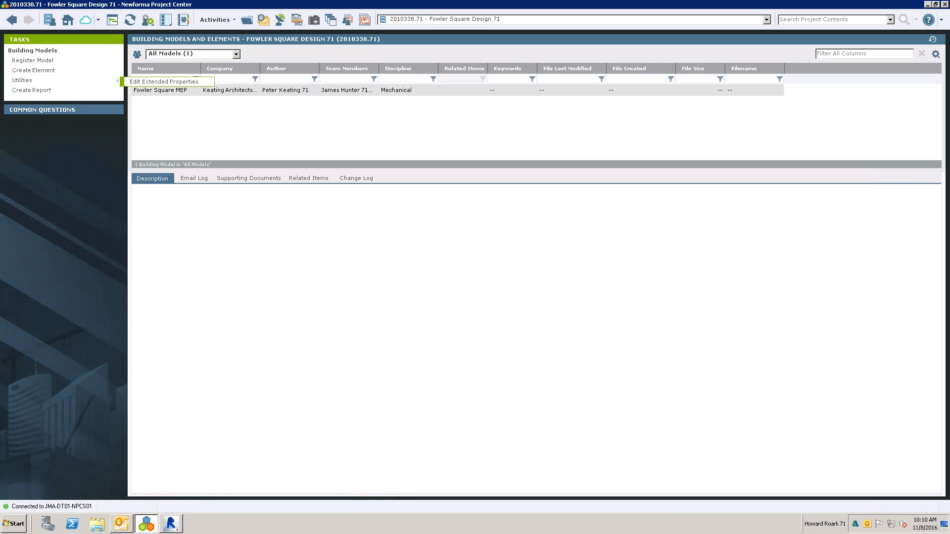
- Review the Fowler Square MEP model's supporting documents, related items, change log and description without modifying the record
click(138, 90)
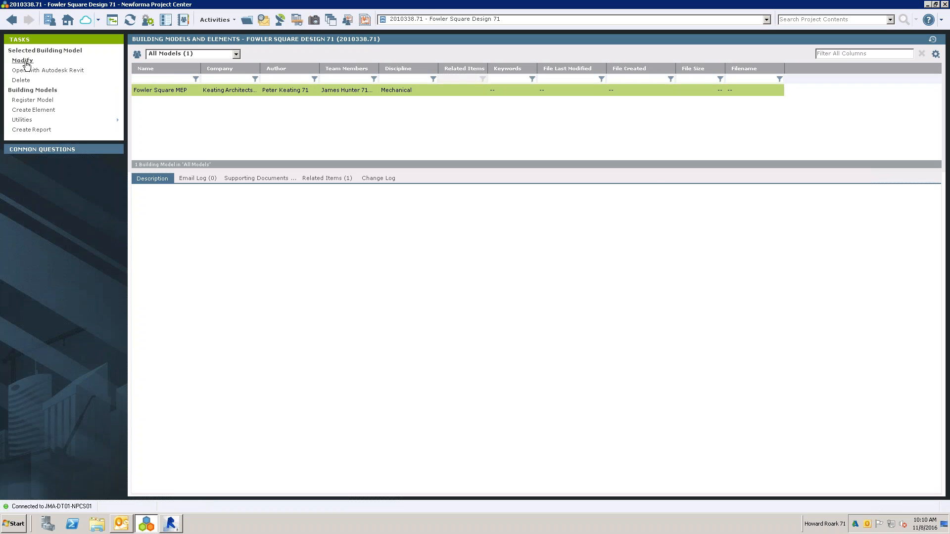
click(26, 62)
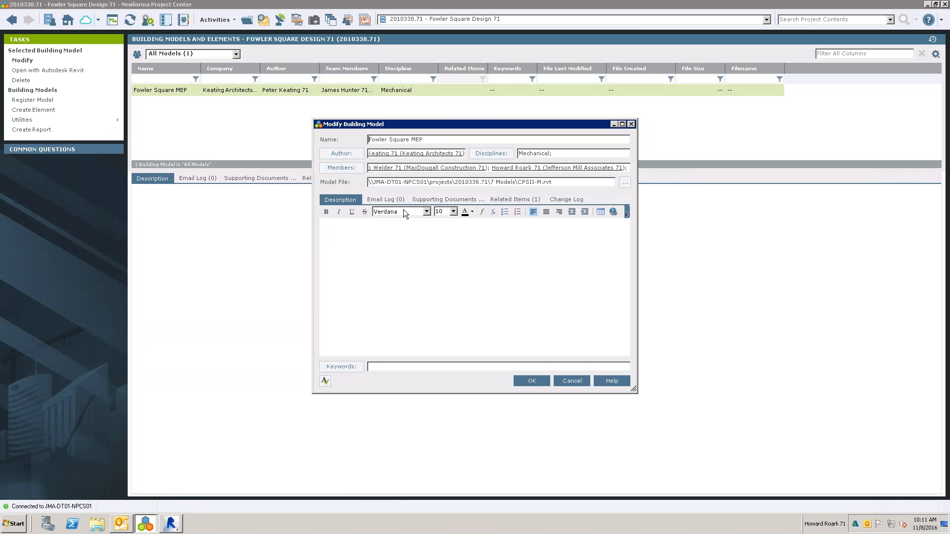
click(445, 199)
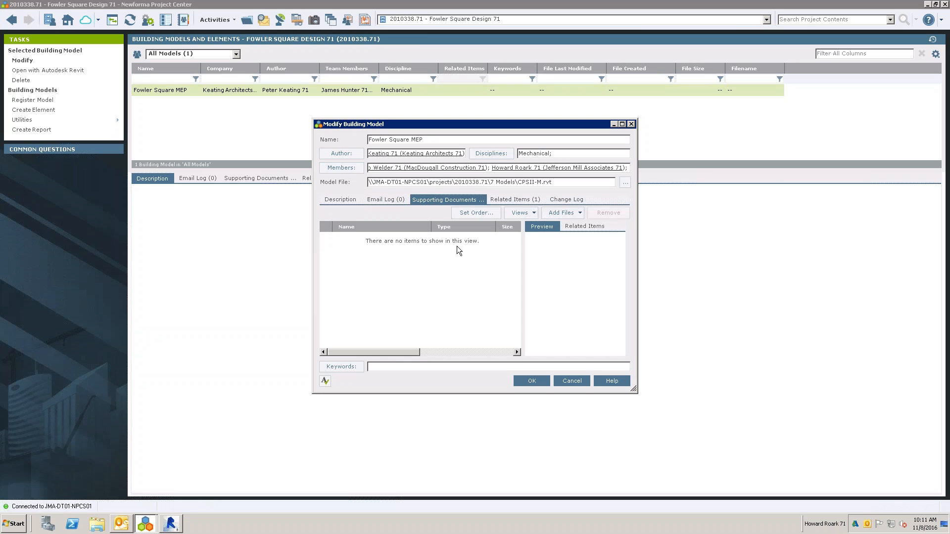
click(510, 199)
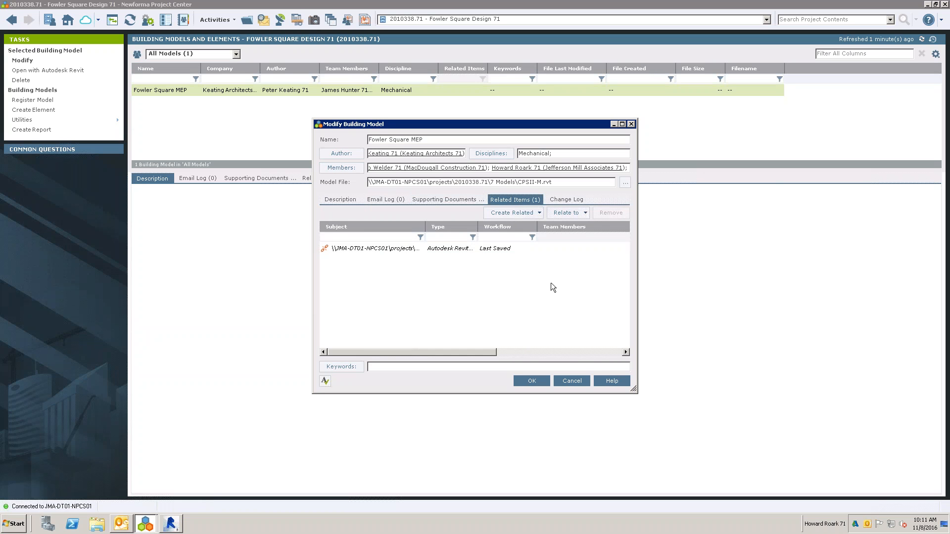
click(559, 200)
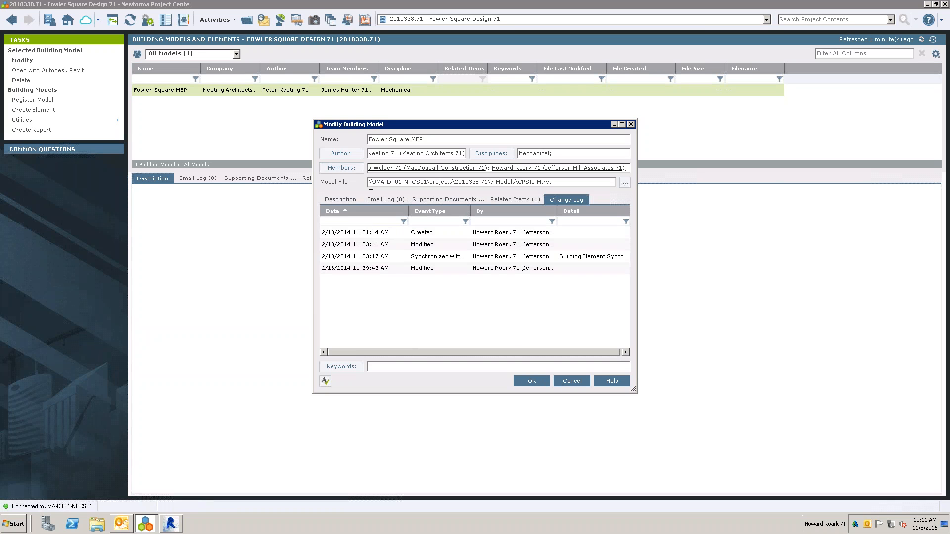
click(345, 199)
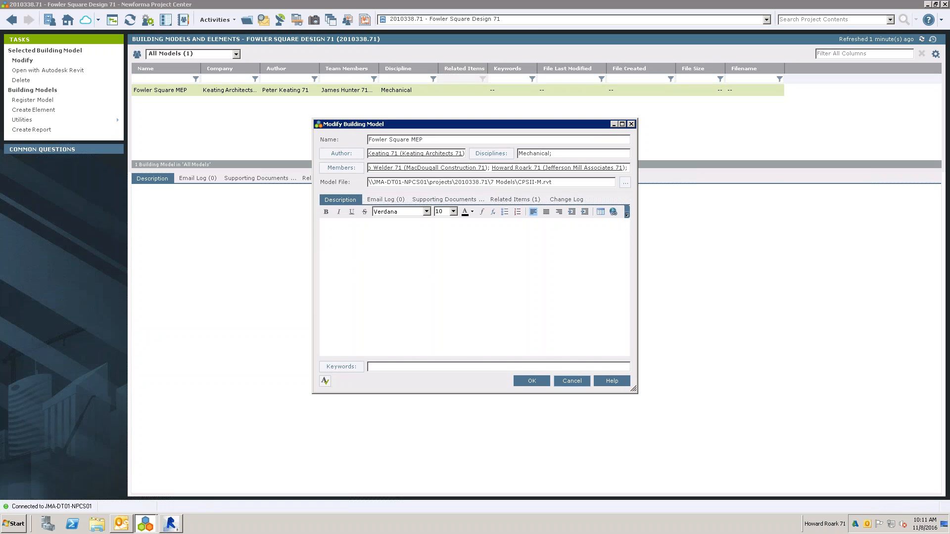
click(572, 381)
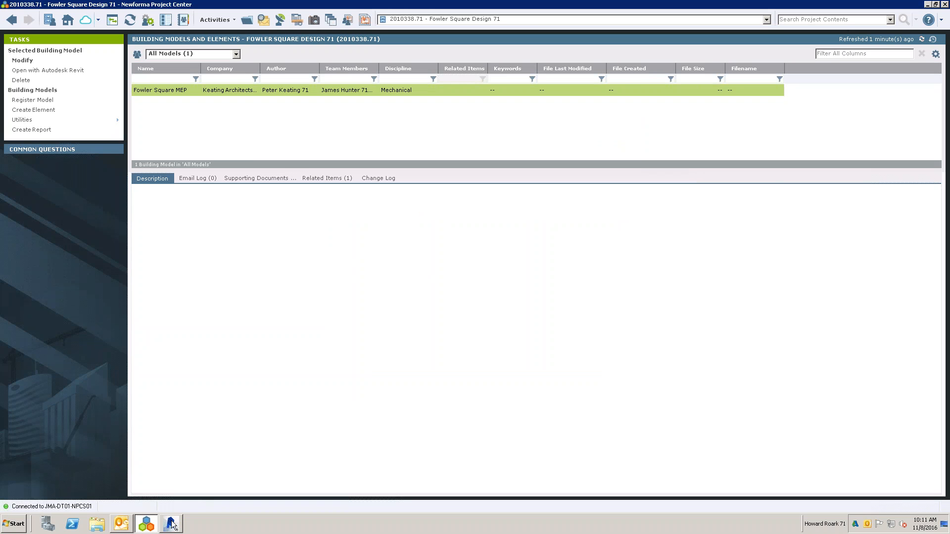
- Switch to Revit and examine the Document Control commands available before connecting to Newforma
mouse_move(172, 525)
click(165, 530)
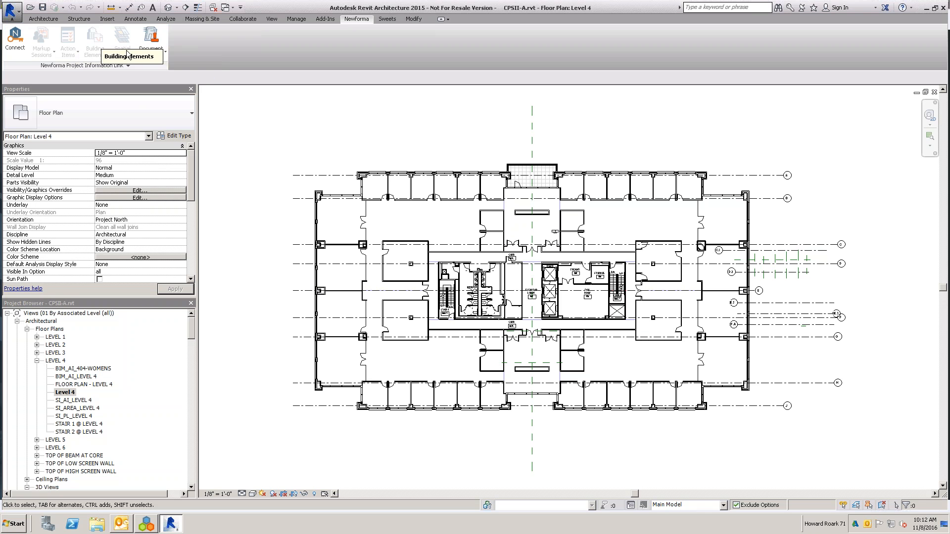
click(156, 50)
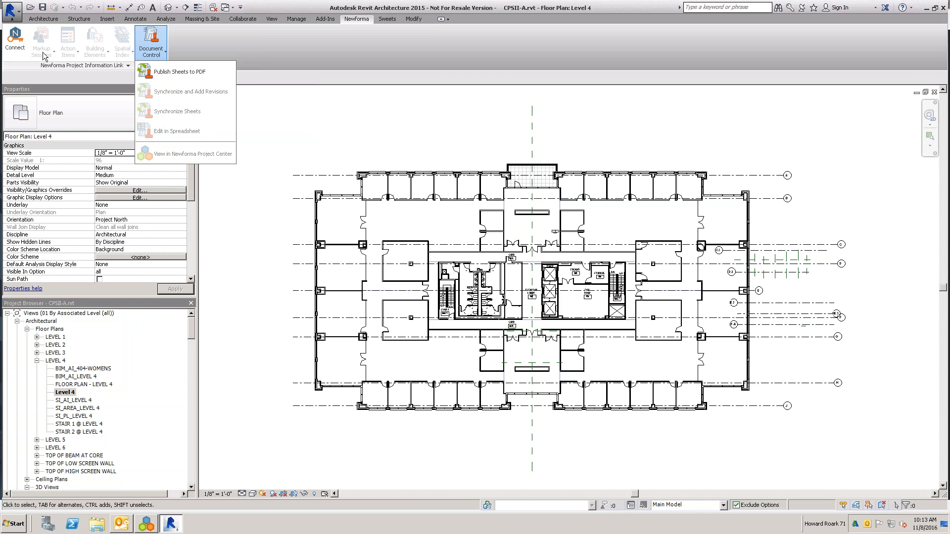
click(238, 47)
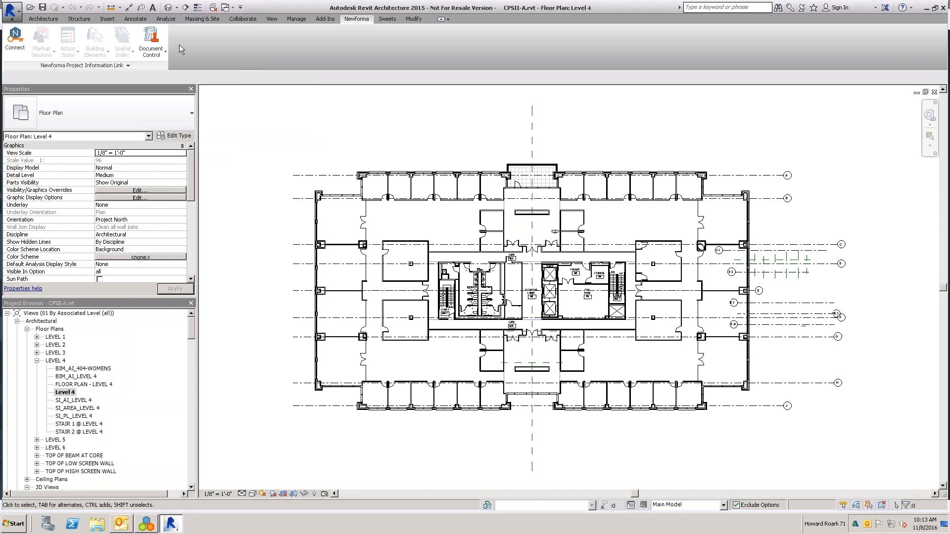
- Connect Revit to Newforma and register the current model CPSII-A.rvt with the Fowler Square Design 71 project
click(15, 39)
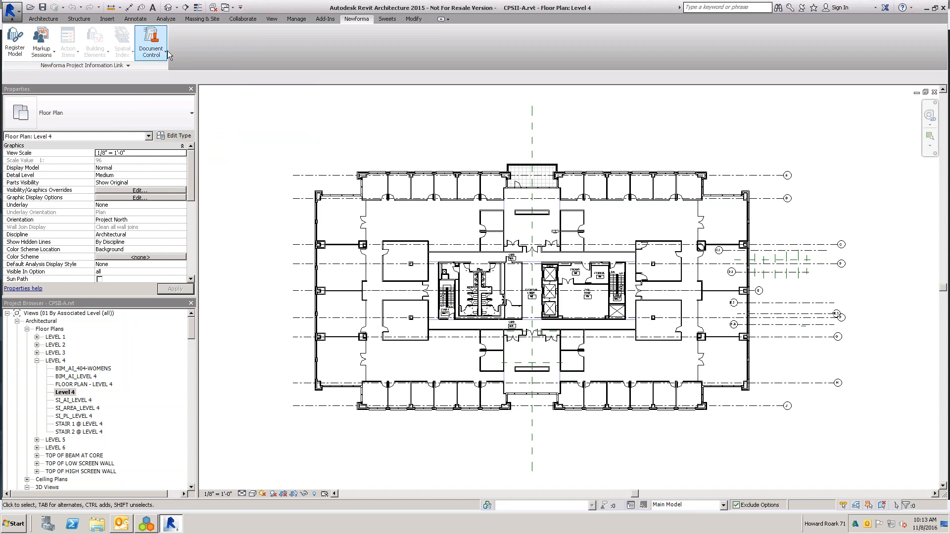
click(151, 55)
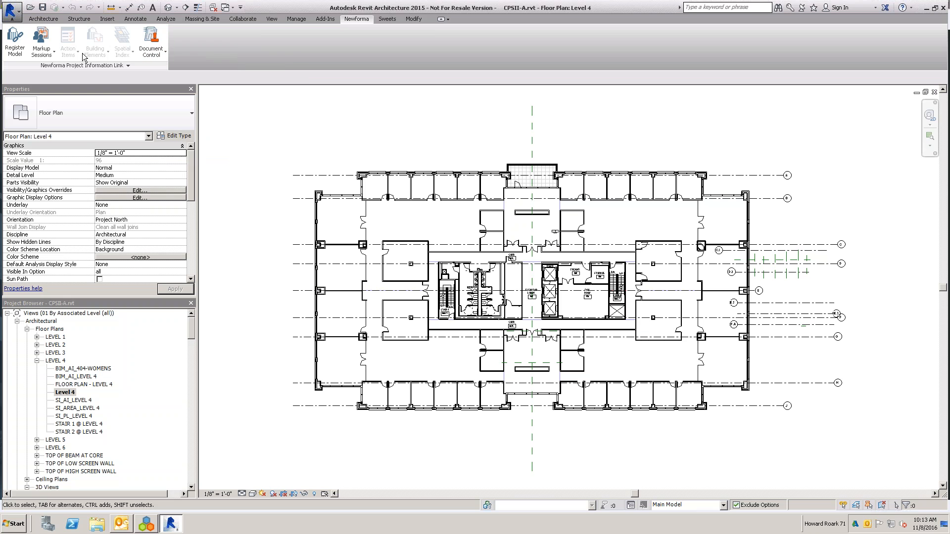
click(44, 49)
click(20, 41)
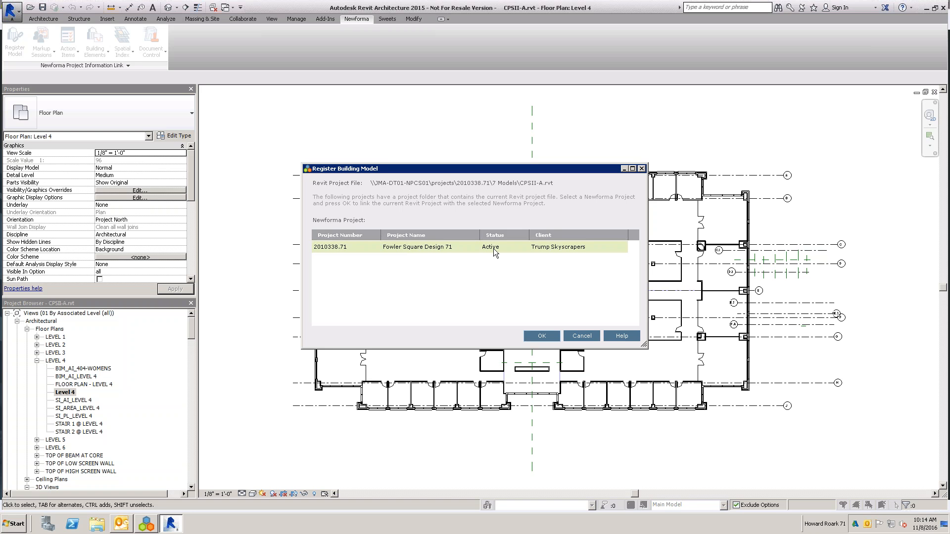
click(542, 336)
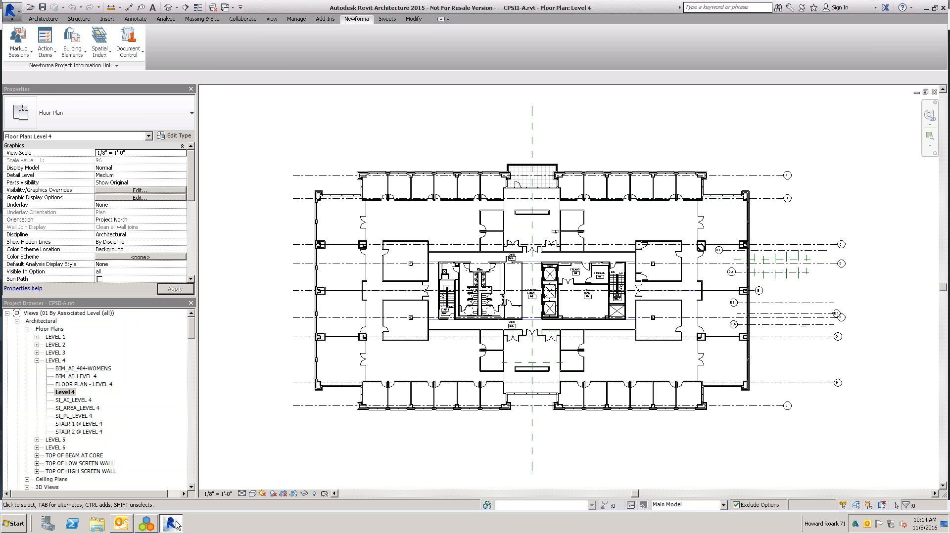
- Switch to Newforma Project Center, refresh the building models list and review the FOWLER SQUARE model's details
click(146, 524)
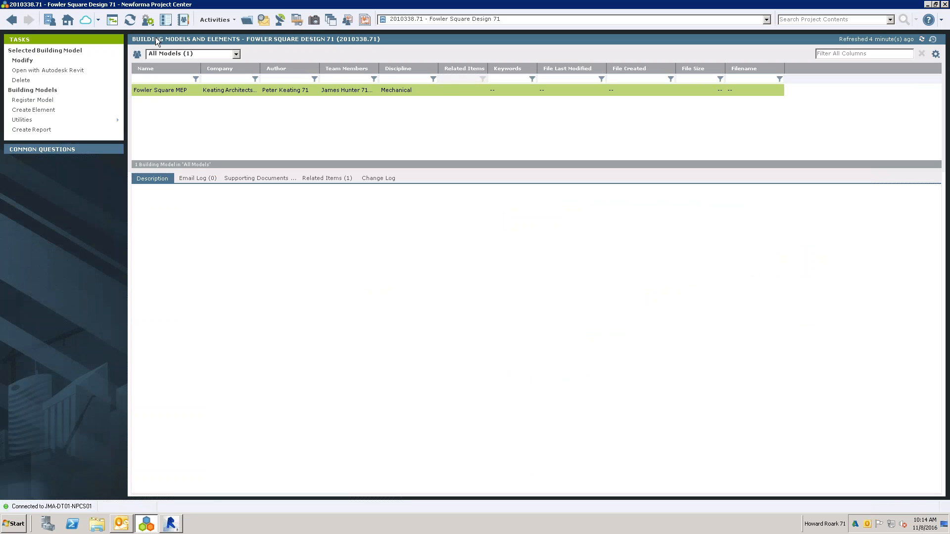
click(132, 22)
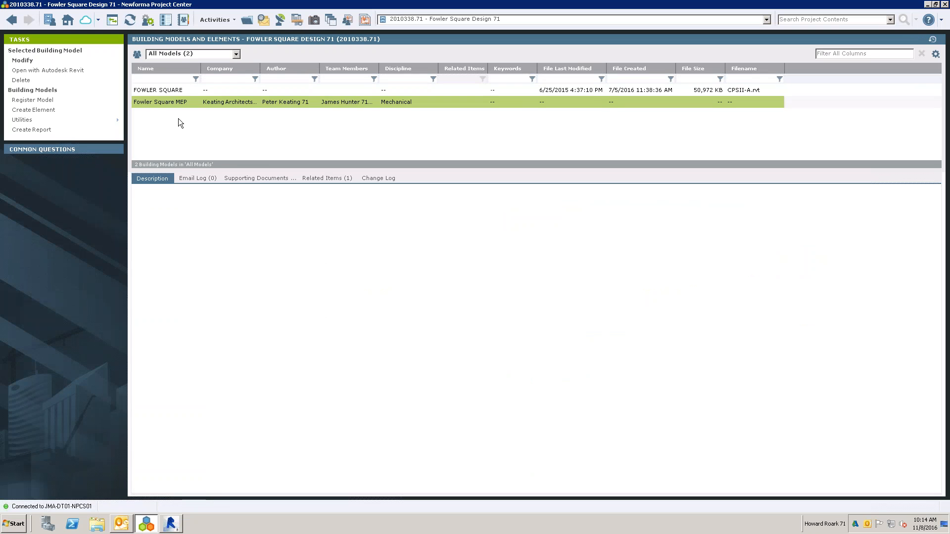
click(155, 89)
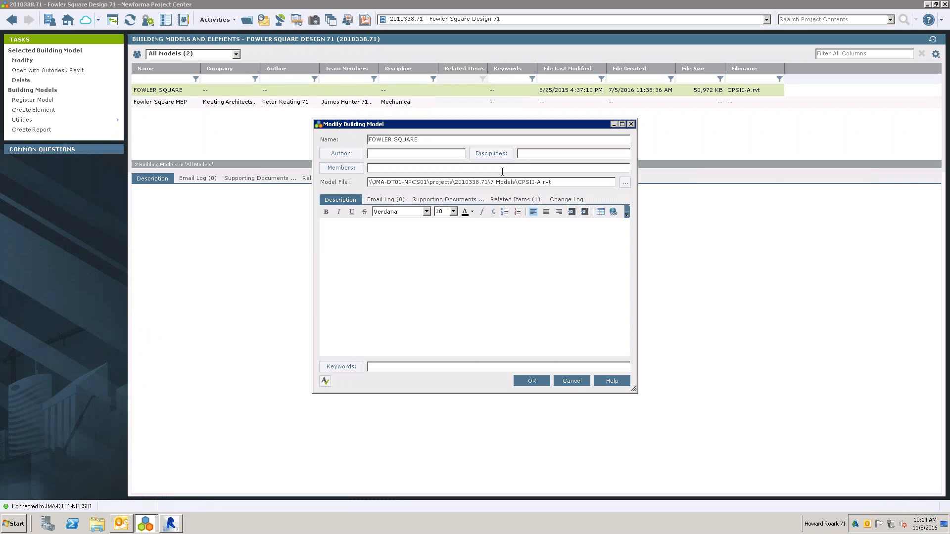
click(570, 380)
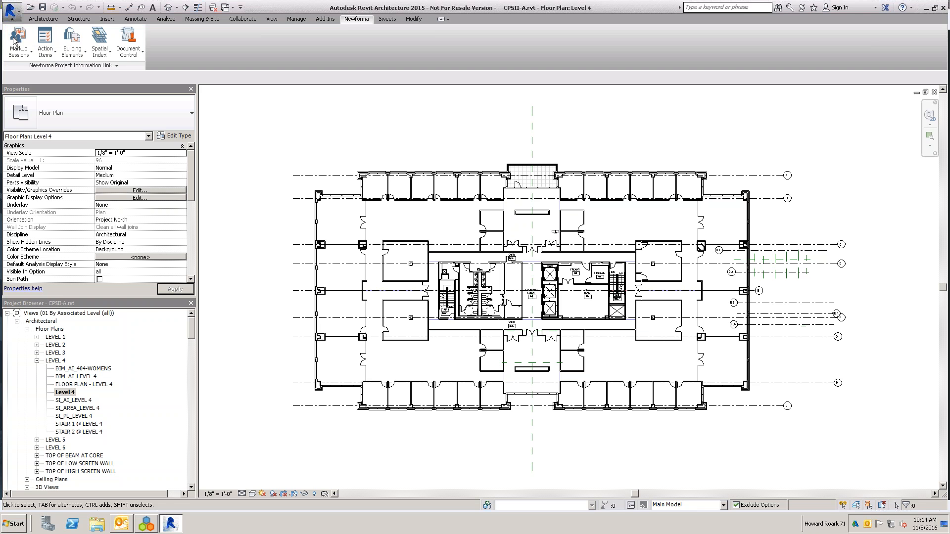
- Set up Publish Sheets to PDF with sheets A000, A001, A101, A201 and A202, and check the PDF quality options
click(131, 50)
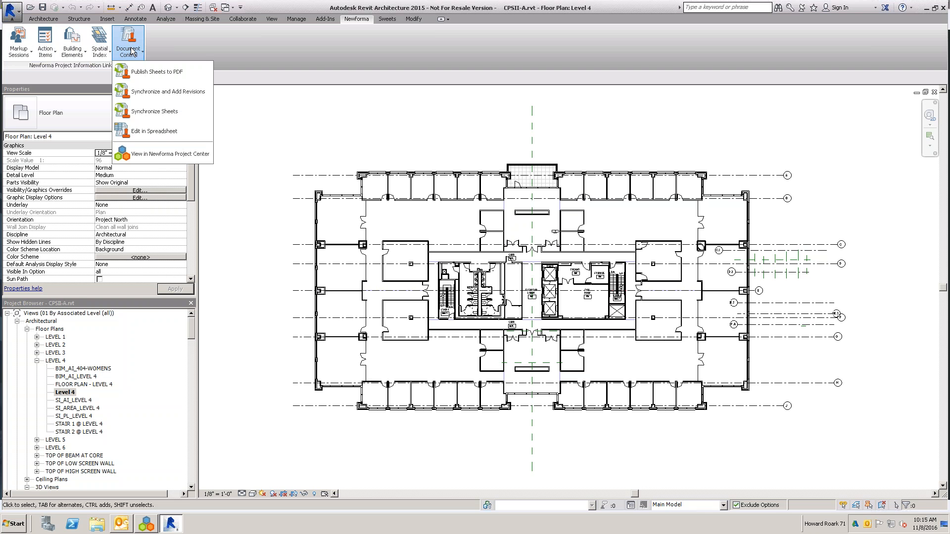
click(137, 74)
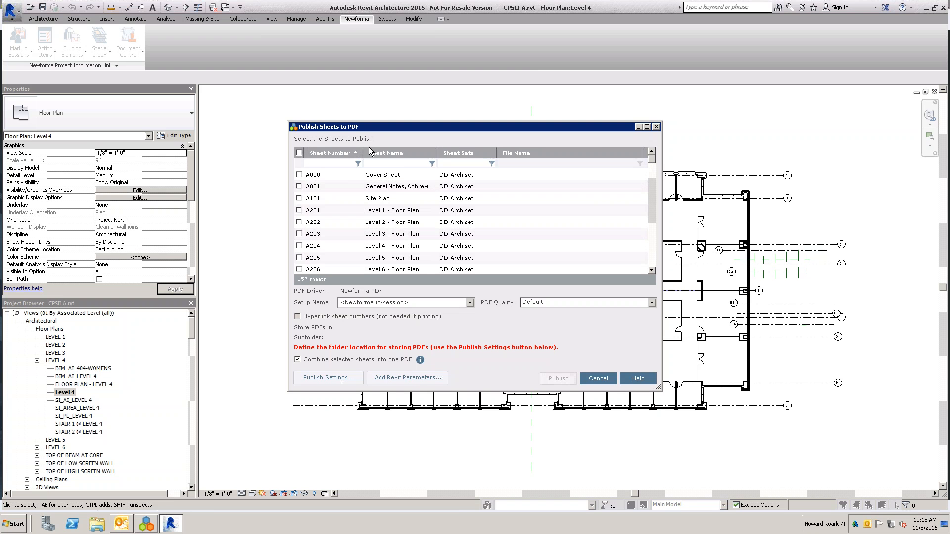
click(299, 174)
click(298, 186)
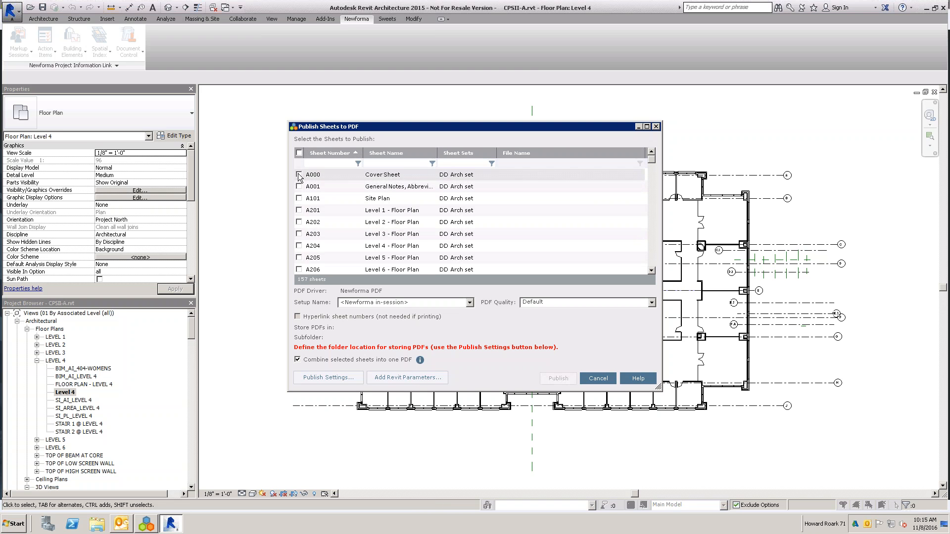
click(299, 198)
click(299, 210)
click(299, 222)
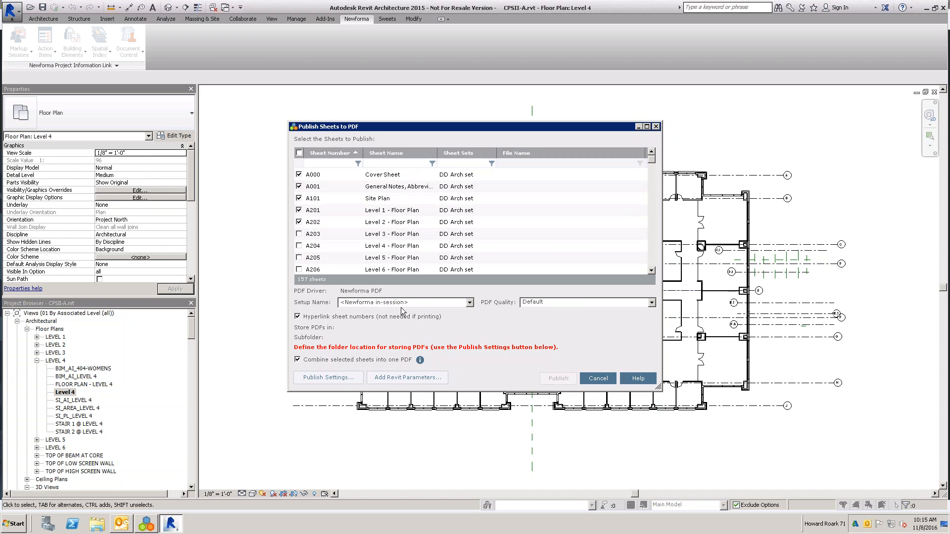
click(541, 305)
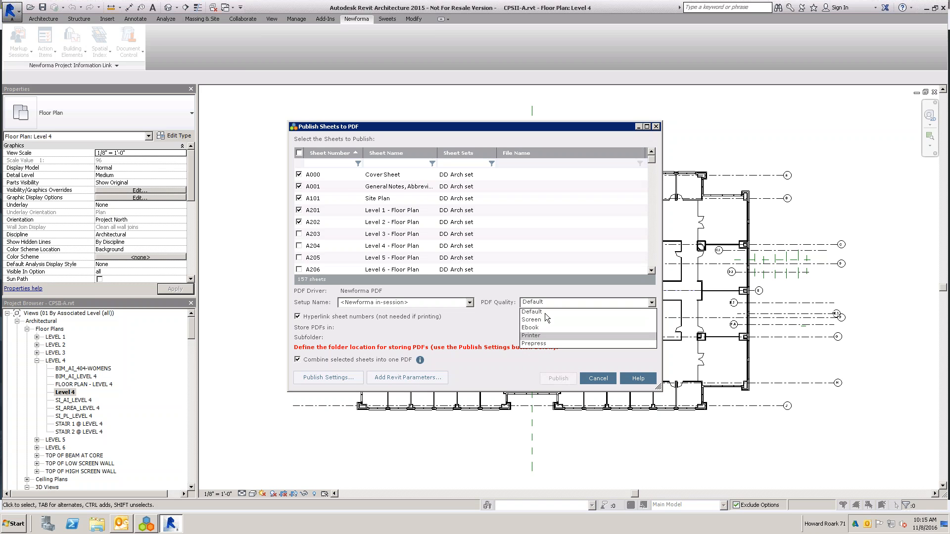
click(479, 328)
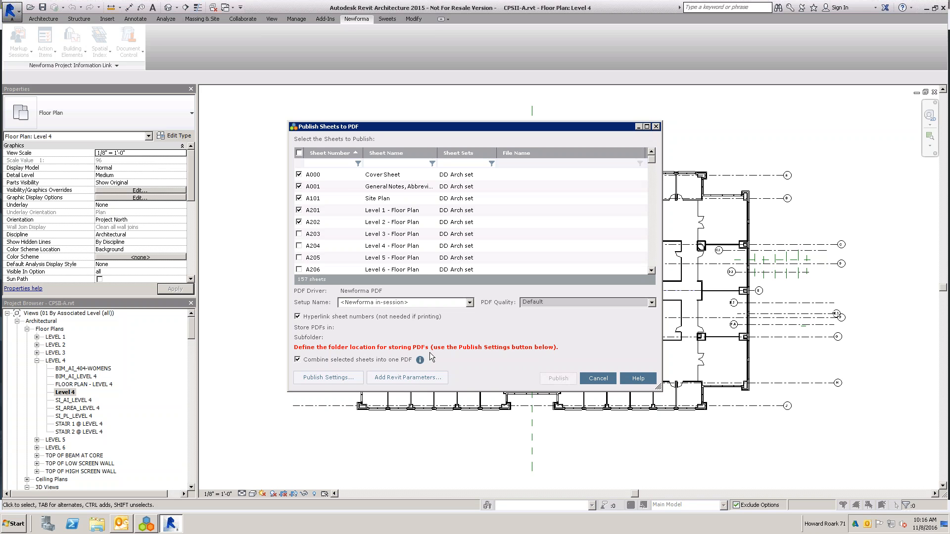
- In the publish settings, set the Publish Sheets to PDF file location to the Publish folder on the desktop
click(321, 379)
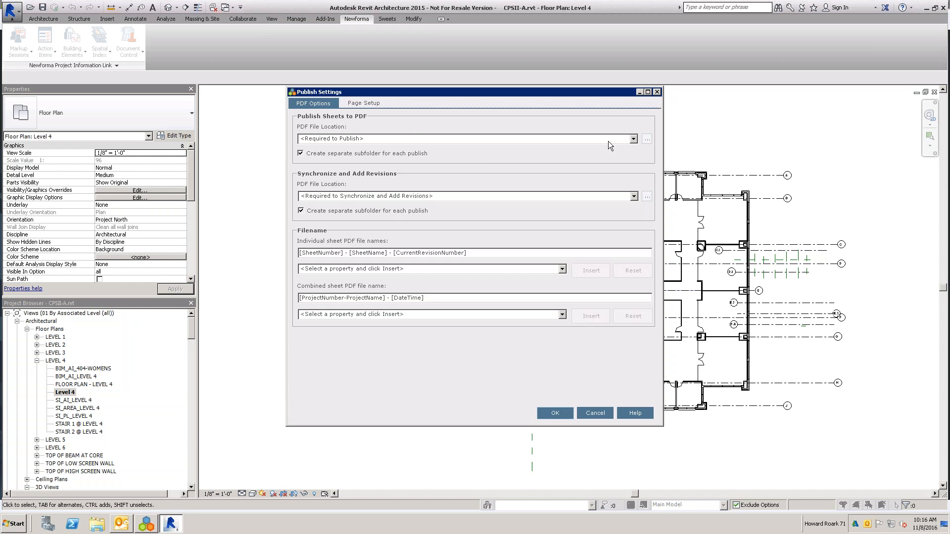
click(647, 139)
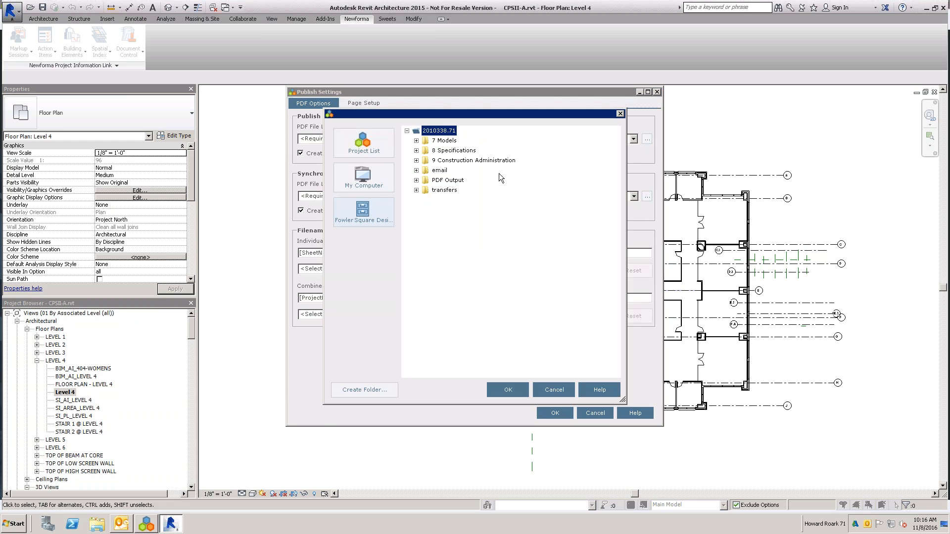
click(355, 179)
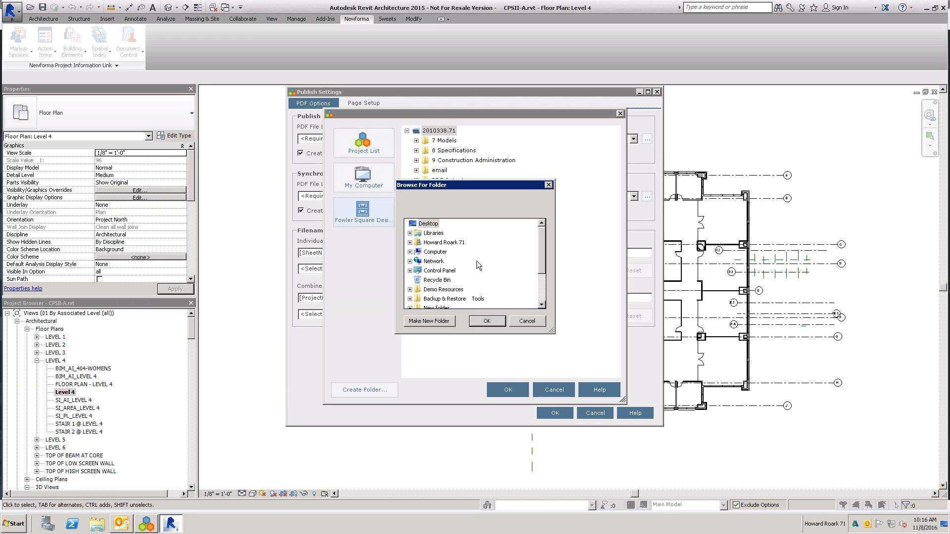
scroll(544, 299, down, 2)
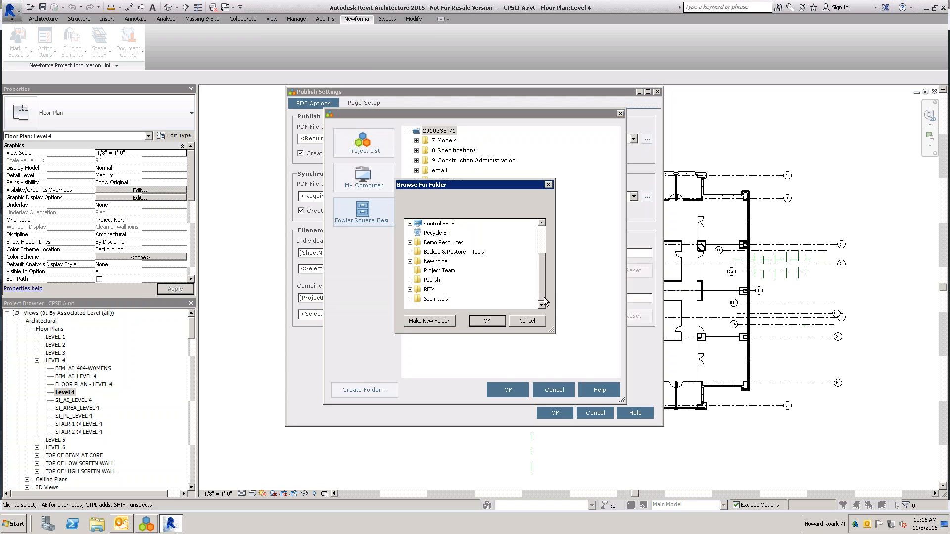
double_click(429, 281)
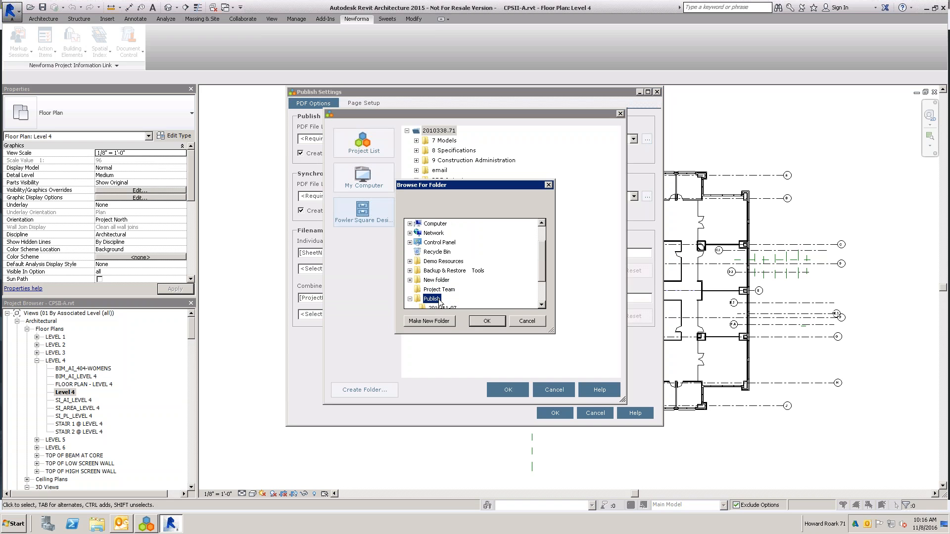
click(542, 305)
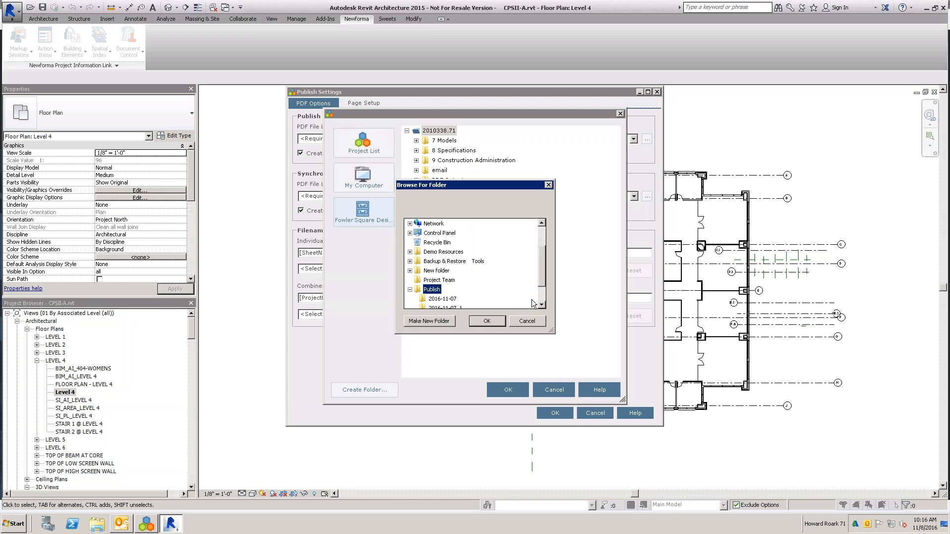
click(542, 305)
click(542, 305)
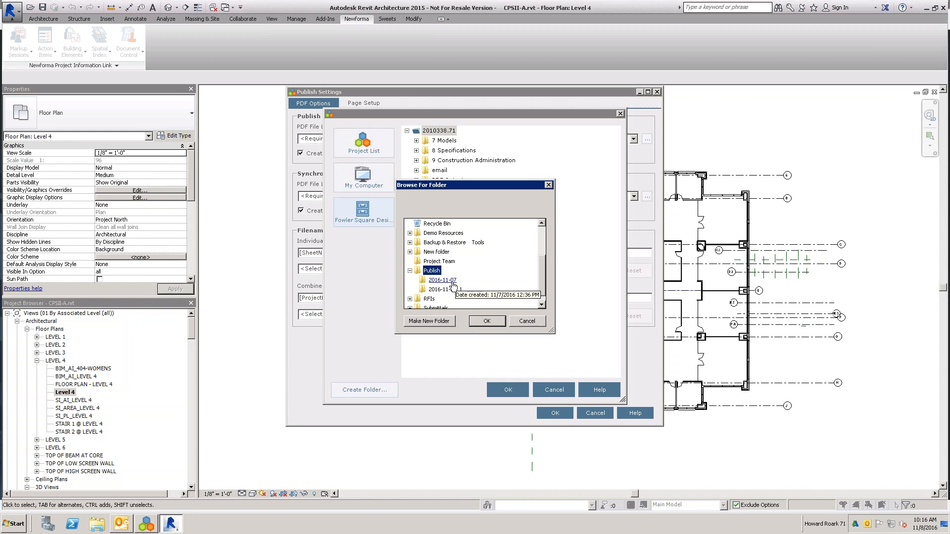
click(485, 322)
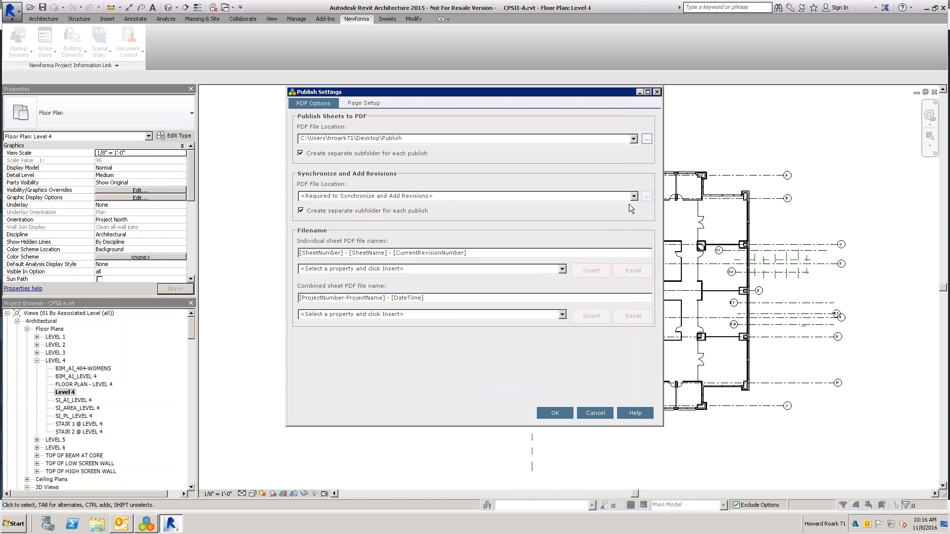
- Create a Publish PDFs folder in the Fowler Square project and use it as the Synchronize and Add Revisions PDF location
click(646, 196)
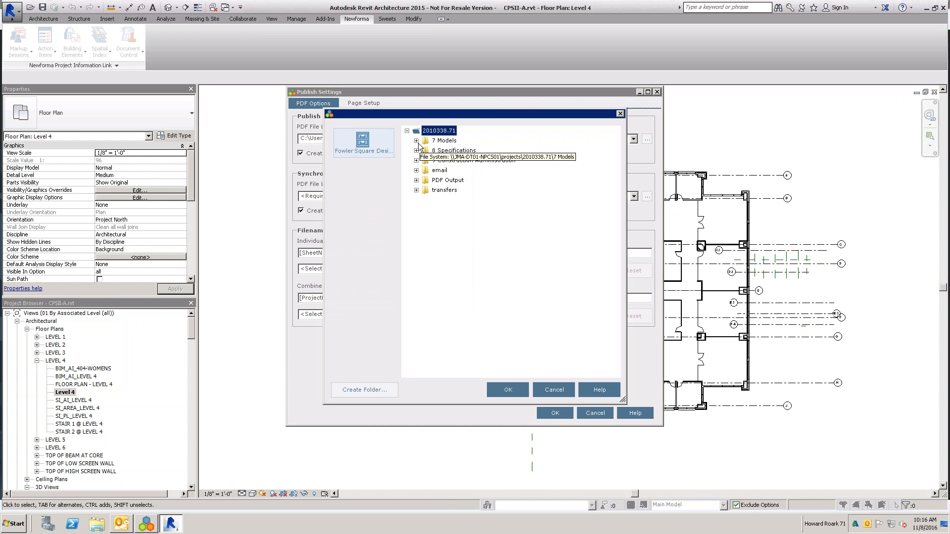
click(379, 388)
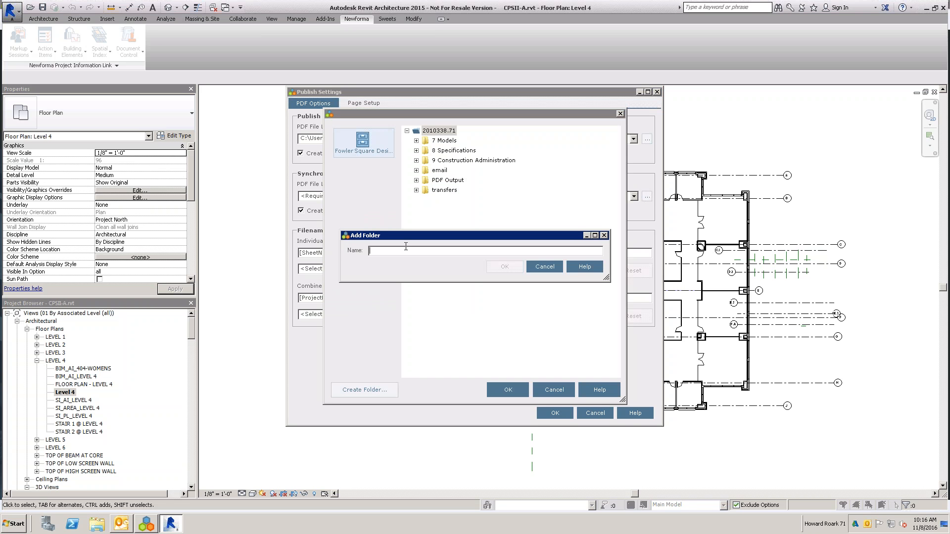
text(Publish PDFs)
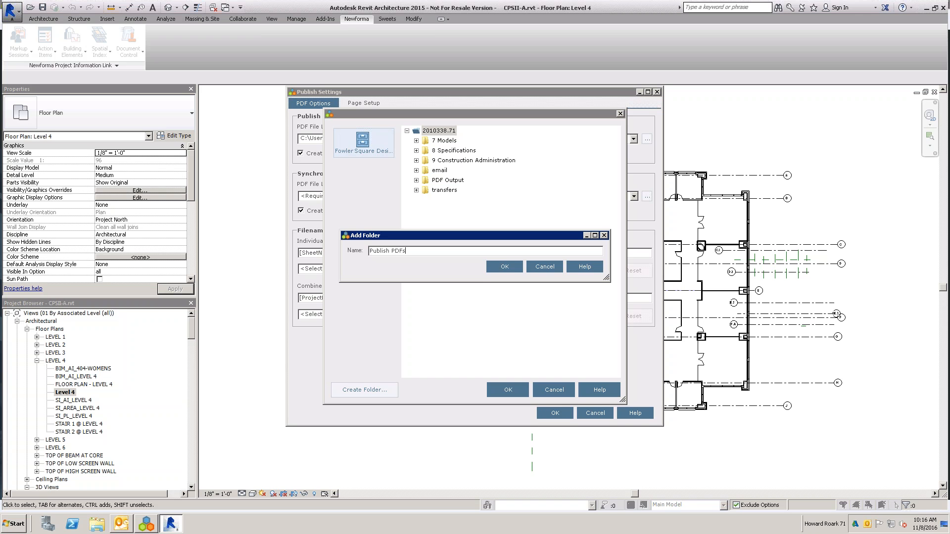
click(503, 268)
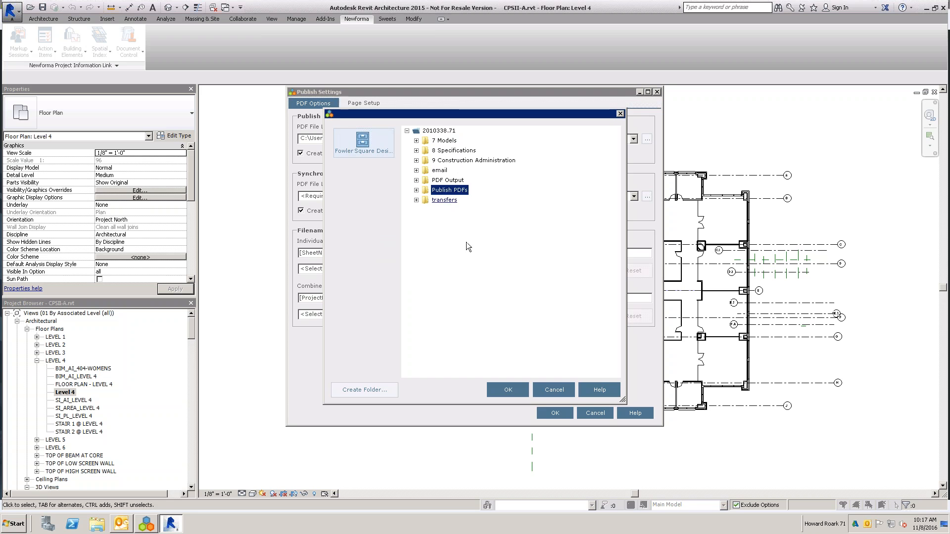
click(508, 390)
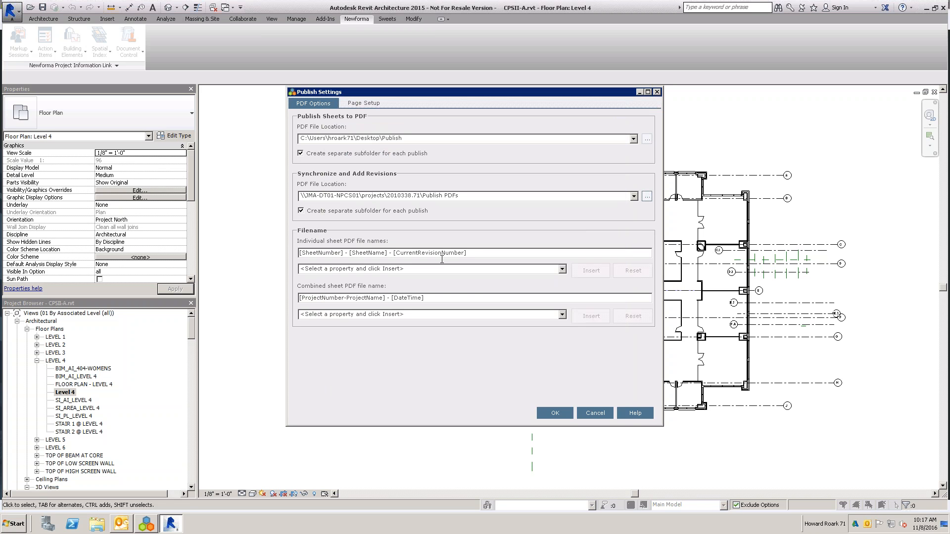
- Append " - [CurrentRevisionDate]" to the naming pattern for individual sheet PDF files
click(467, 253)
click(561, 268)
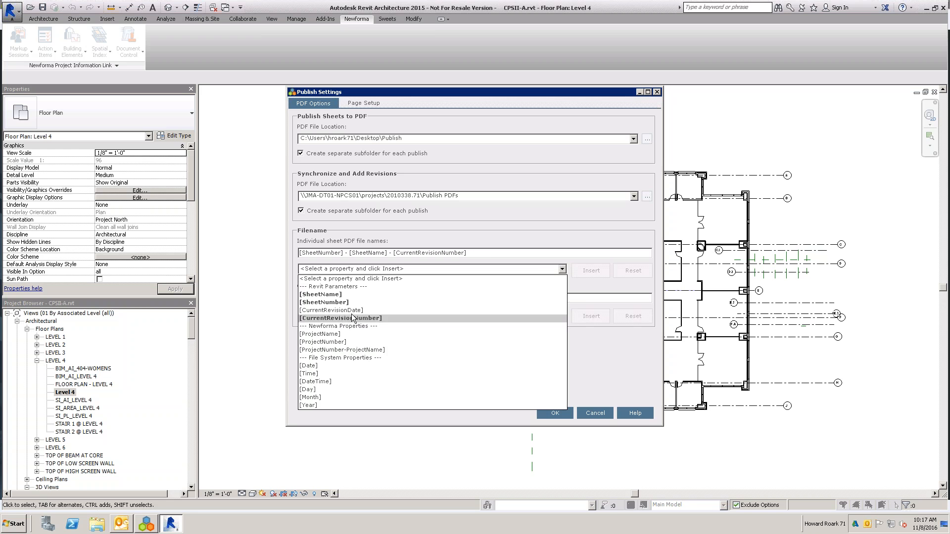
click(478, 253)
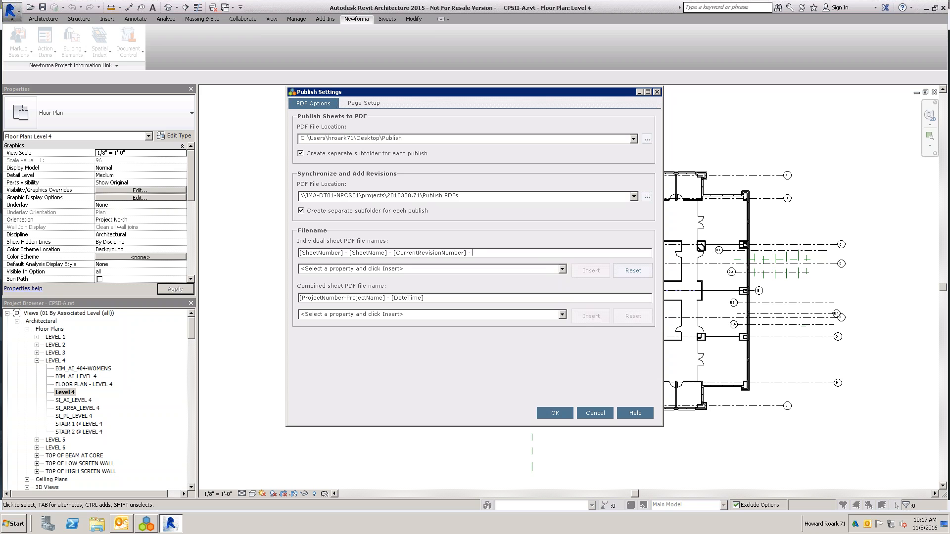
click(562, 268)
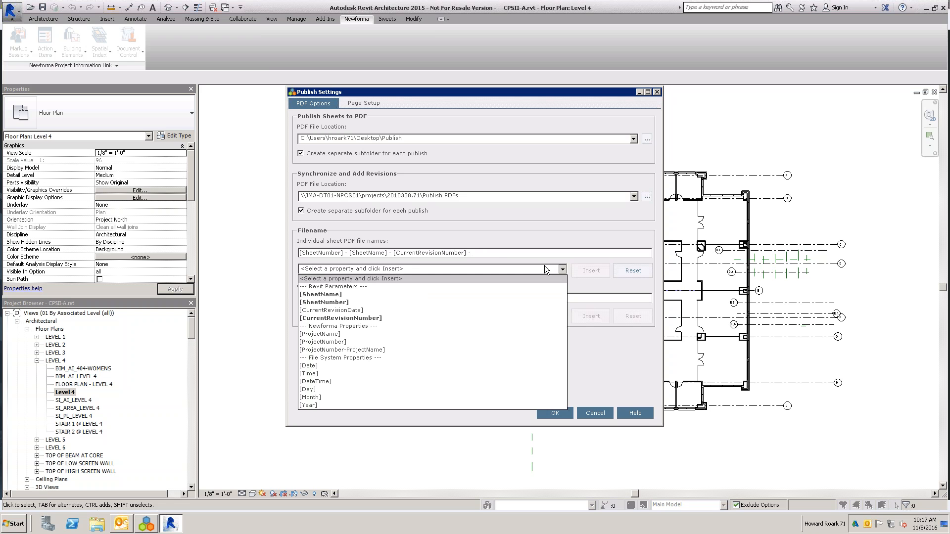
click(336, 311)
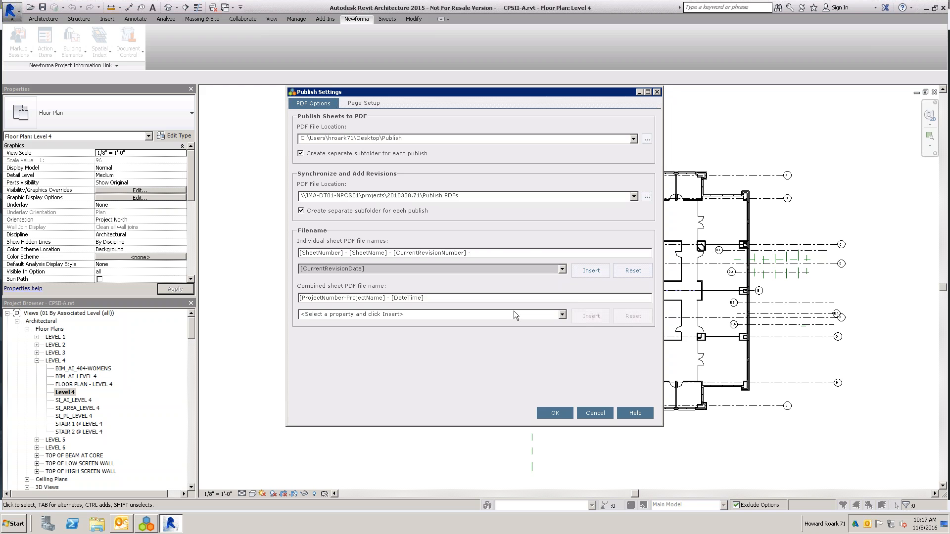
click(593, 273)
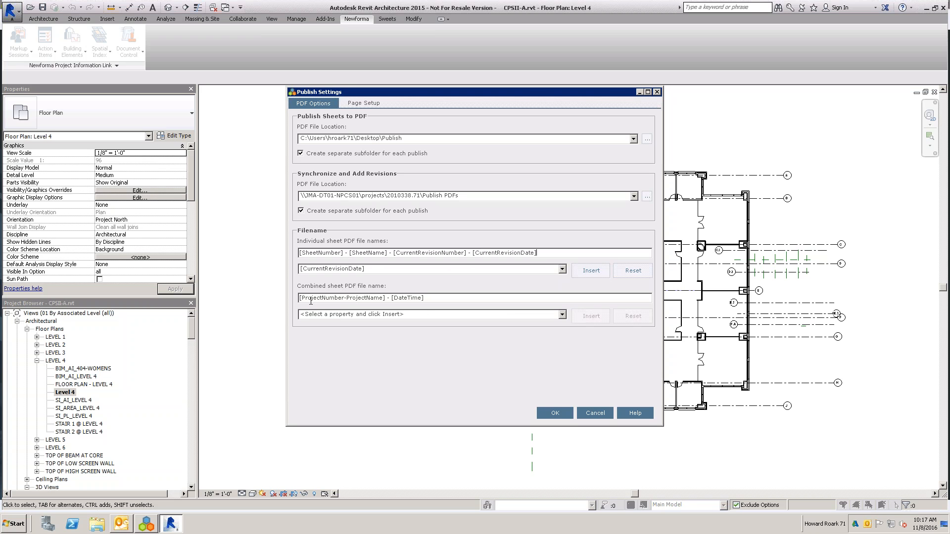
- Check the combined-PDF file name properties and the Page Setup driver choices, and accept the publish settings
click(409, 315)
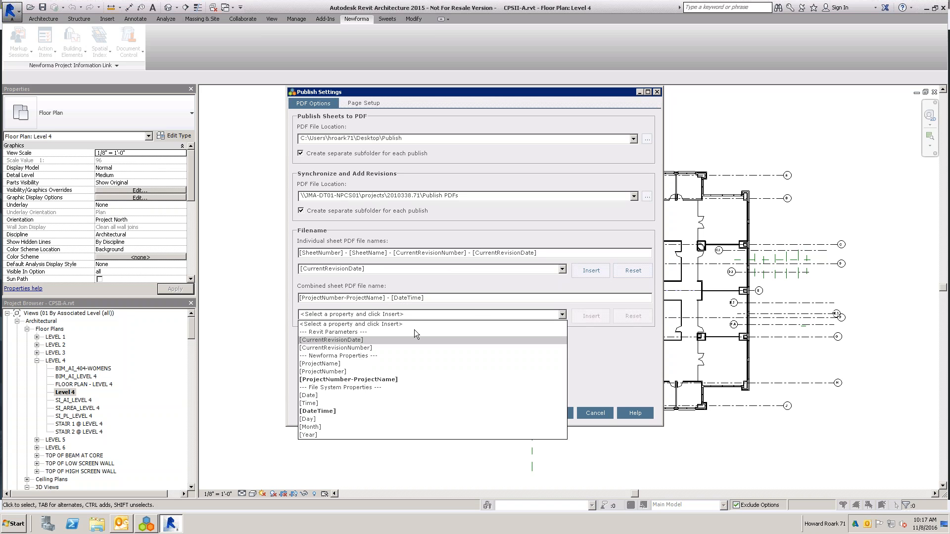
click(471, 299)
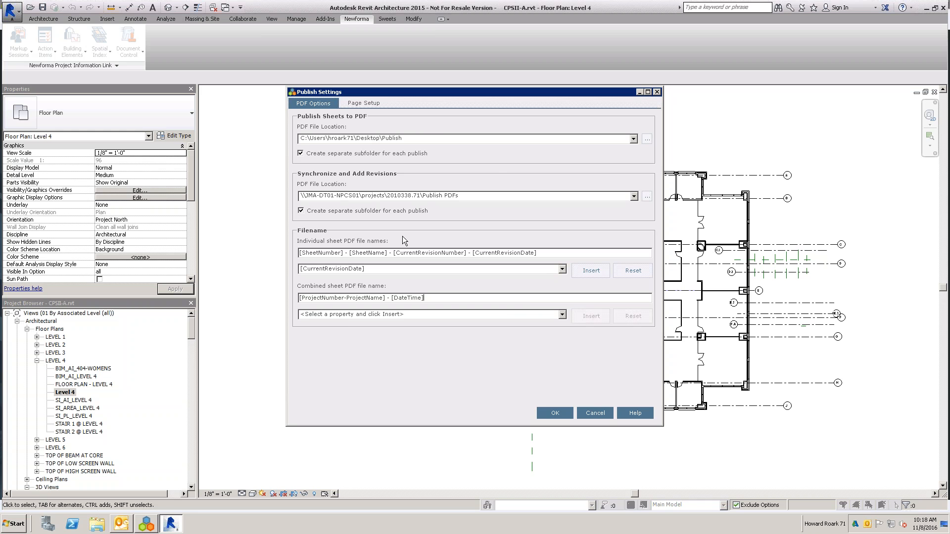
click(360, 105)
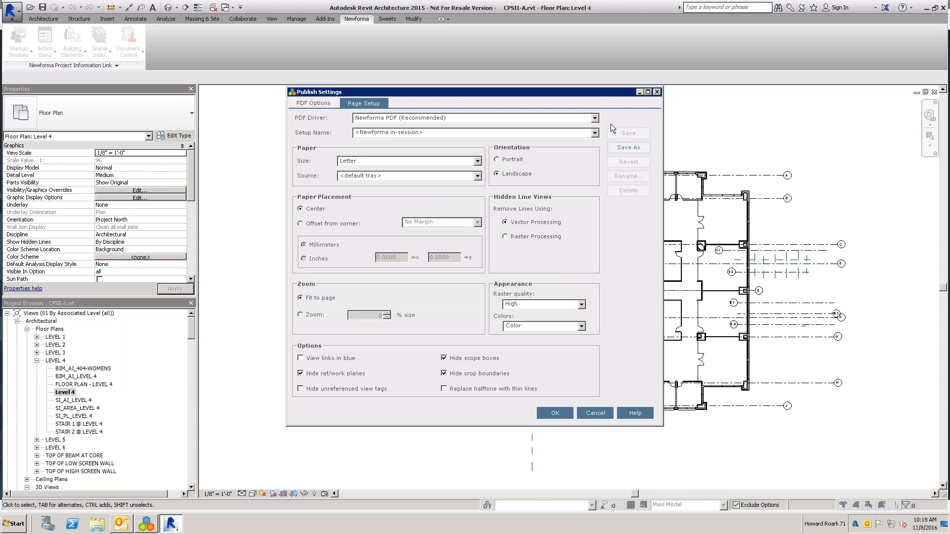
click(595, 118)
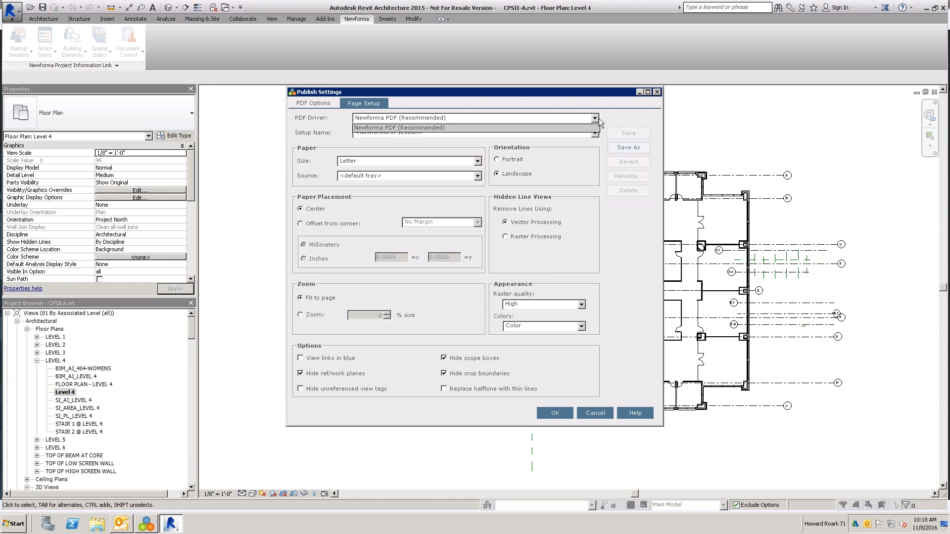
click(605, 114)
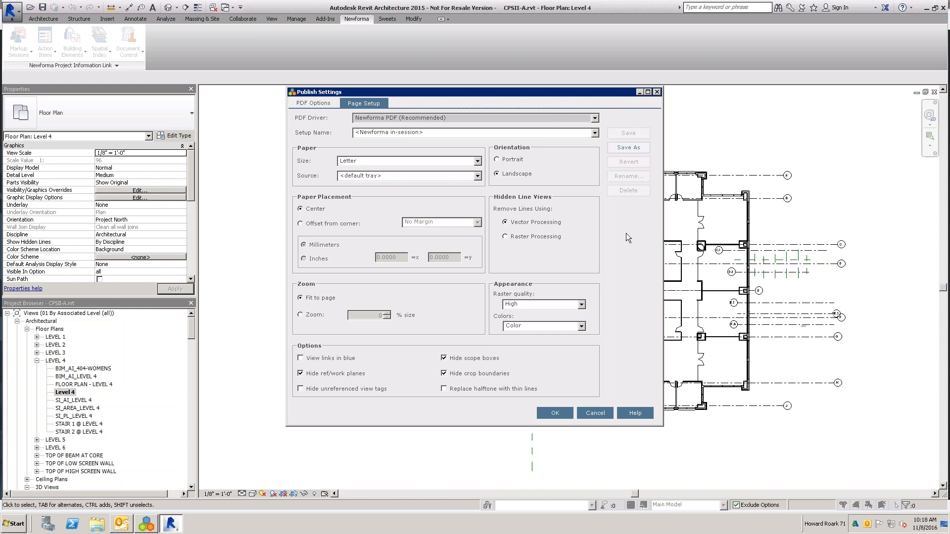
click(552, 416)
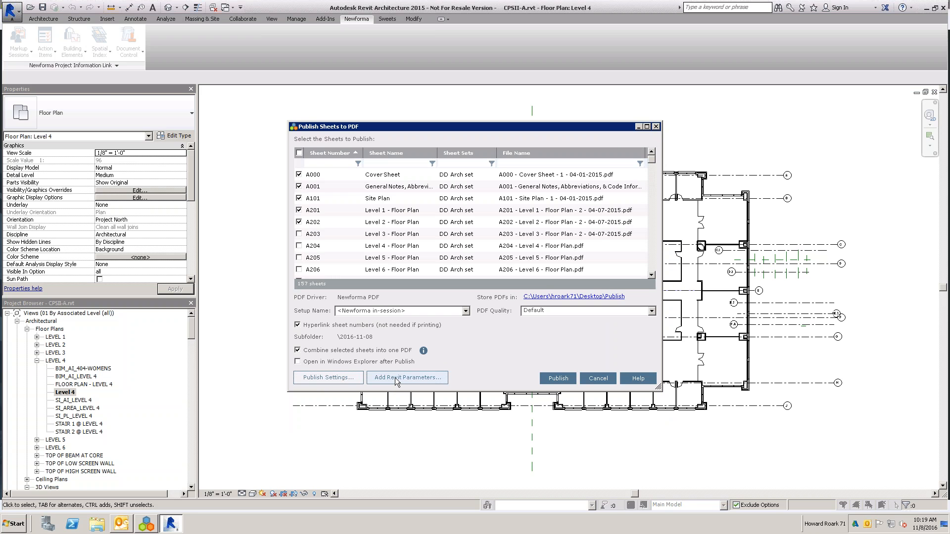
- Examine the Revit parameters that can be added to the sheet list, leaving without adding any
click(423, 381)
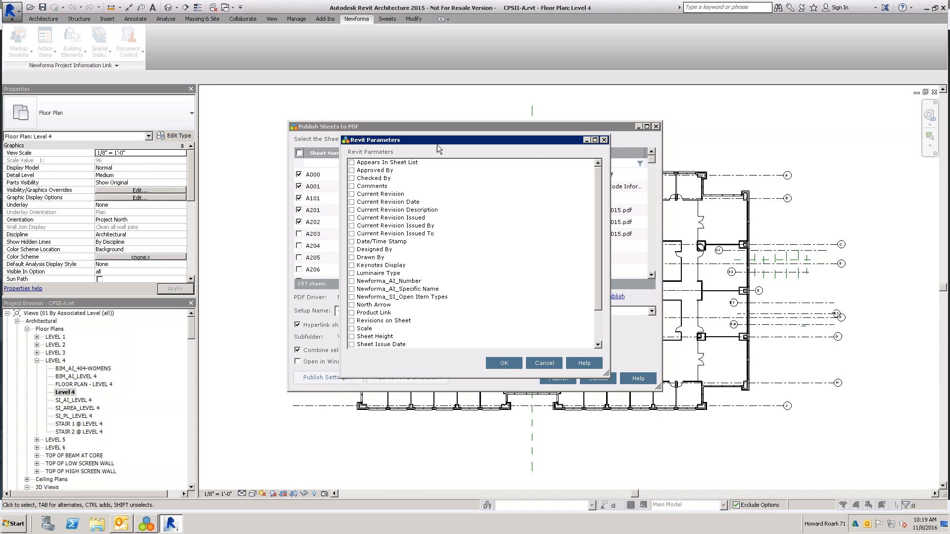
drag(437, 145, 438, 224)
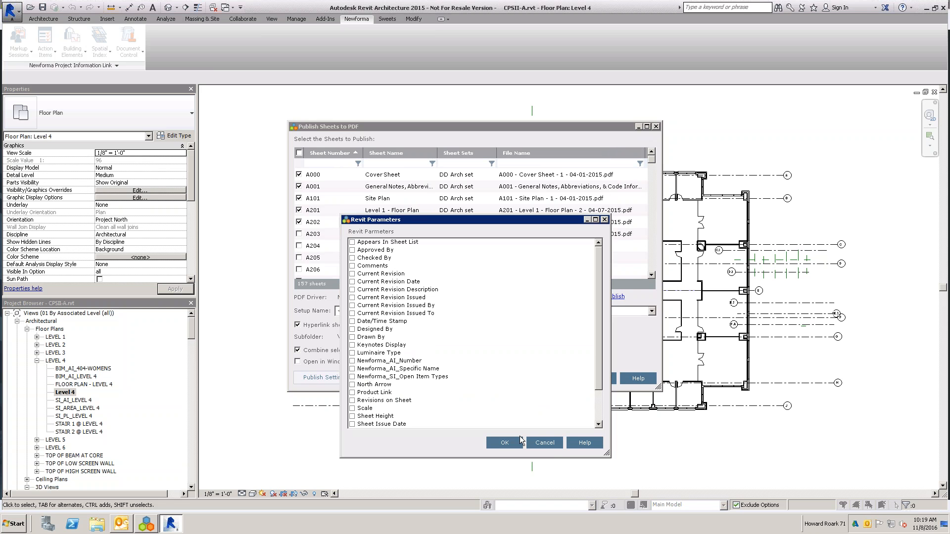
click(554, 445)
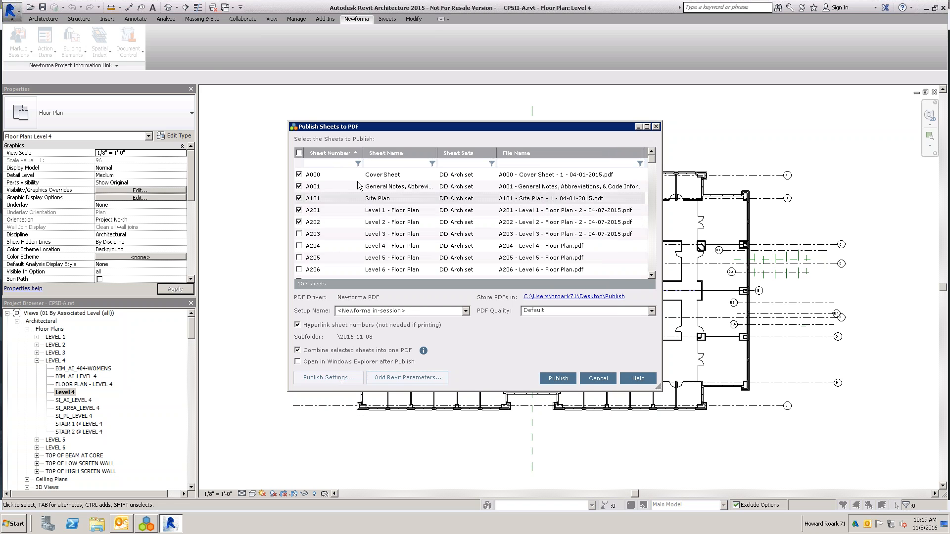
- Try sorting the sheet list by sheet name and sheet sets, and return it to ascending sheet number order
click(396, 153)
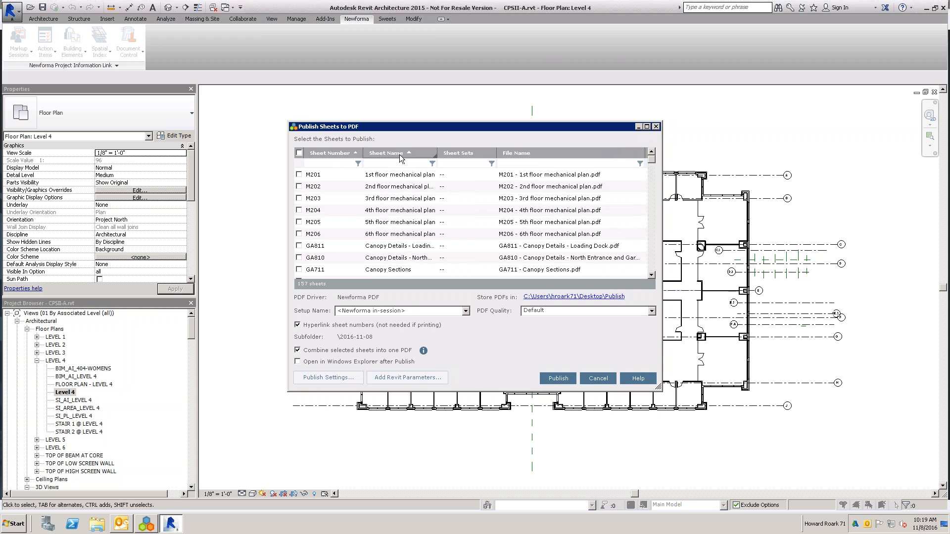
click(479, 154)
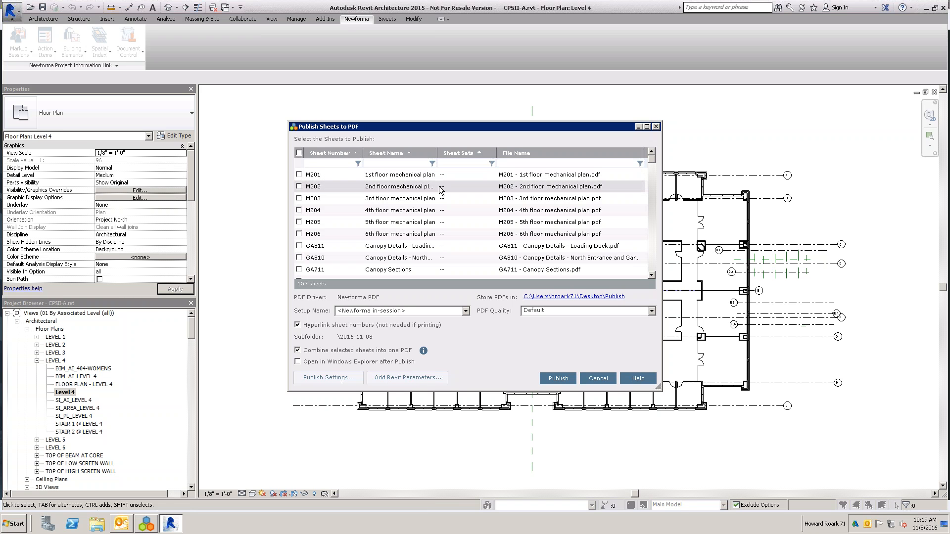
click(342, 154)
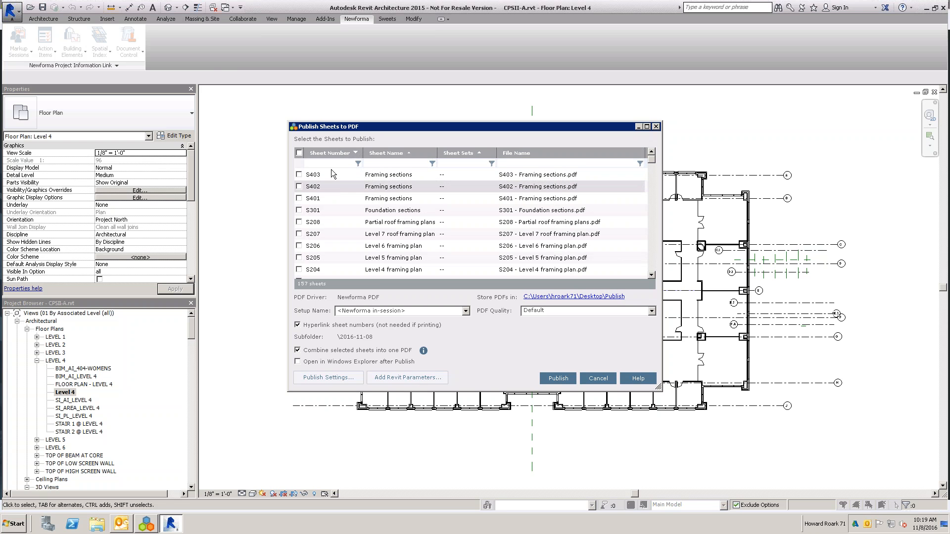
click(331, 156)
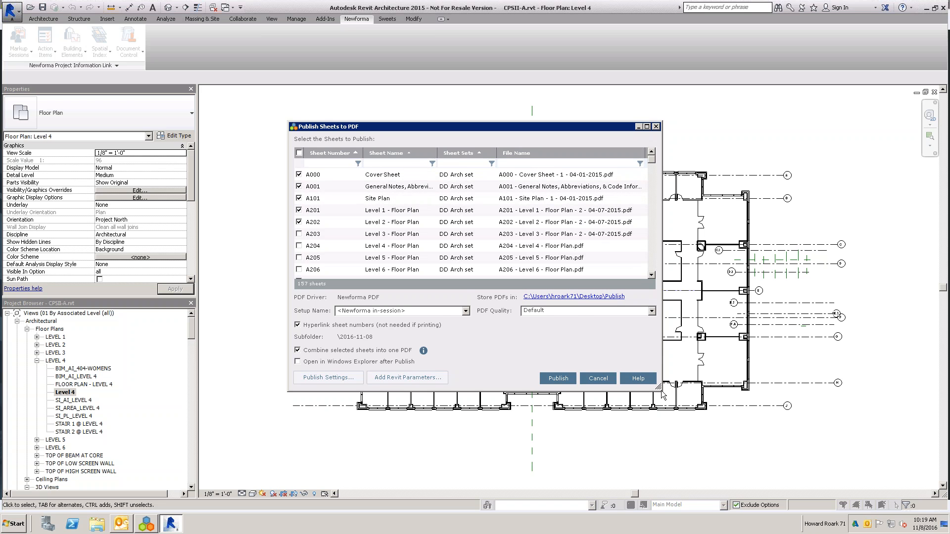
- Exclude sheet A202 and publish the remaining checked sheets to a combined PDF in the non-project folder, opening Windows Explorer after publishing
drag(662, 393, 817, 460)
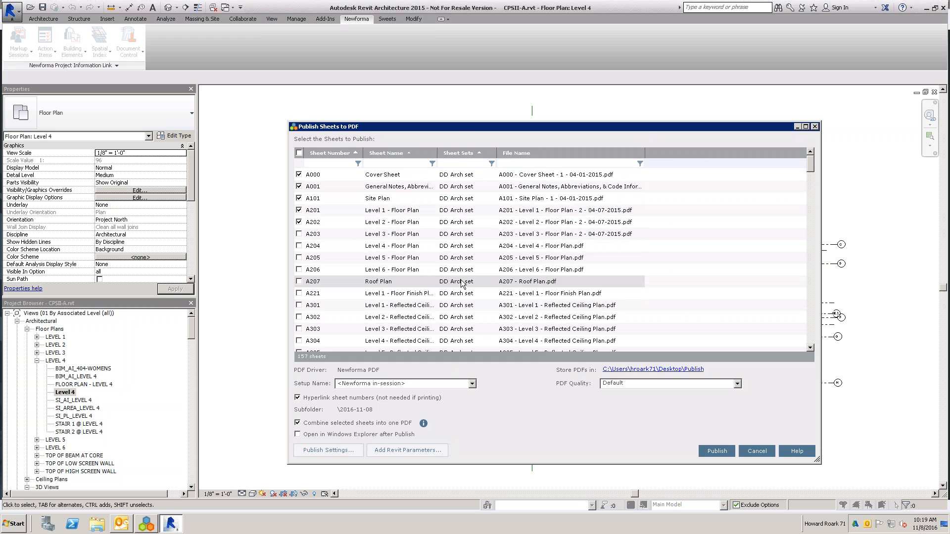
drag(456, 127, 450, 91)
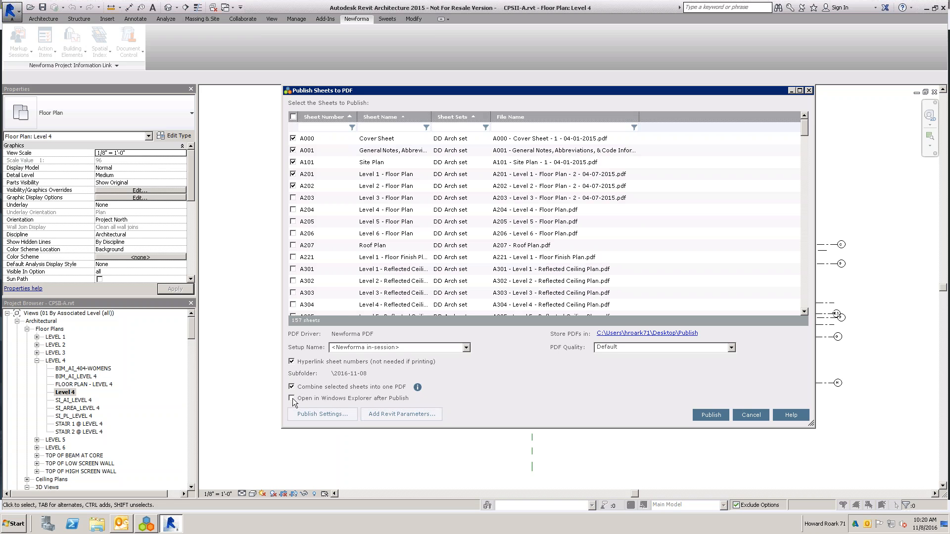
click(293, 185)
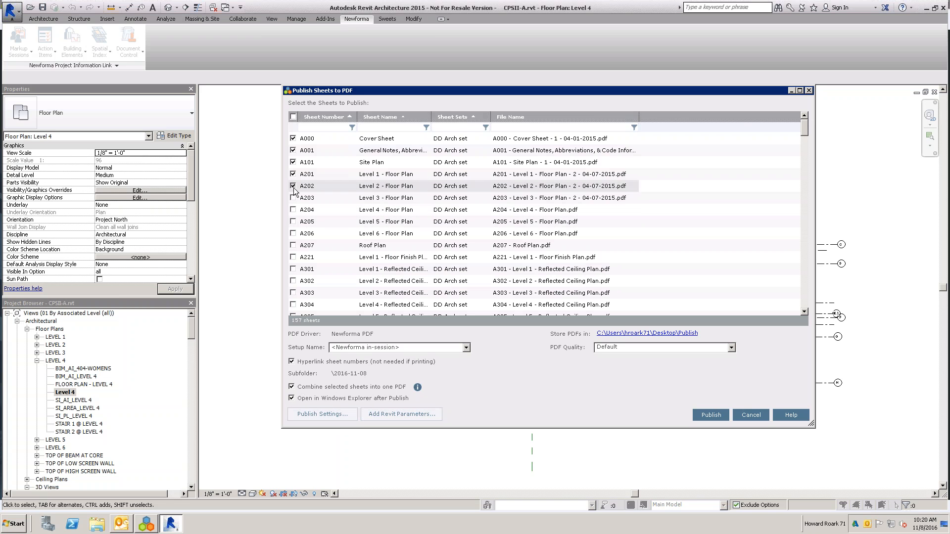
click(713, 417)
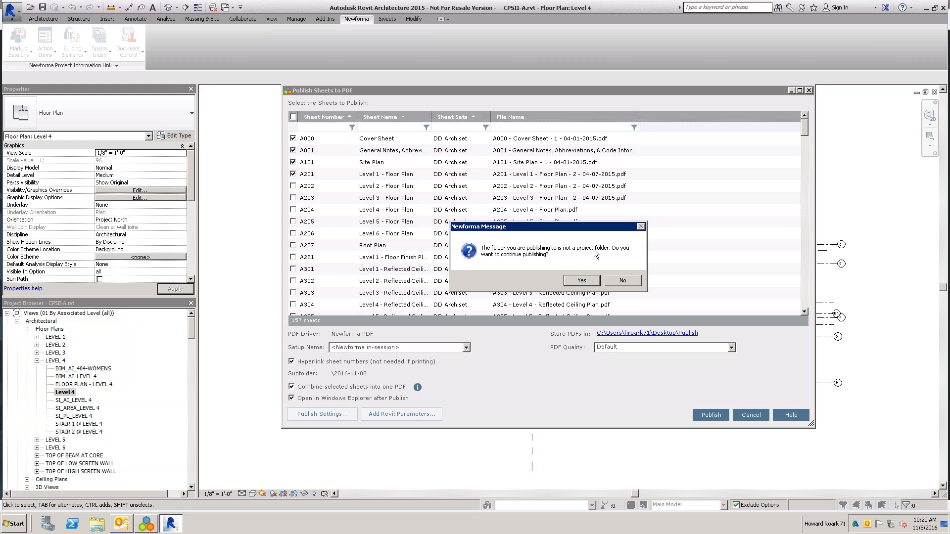
click(582, 281)
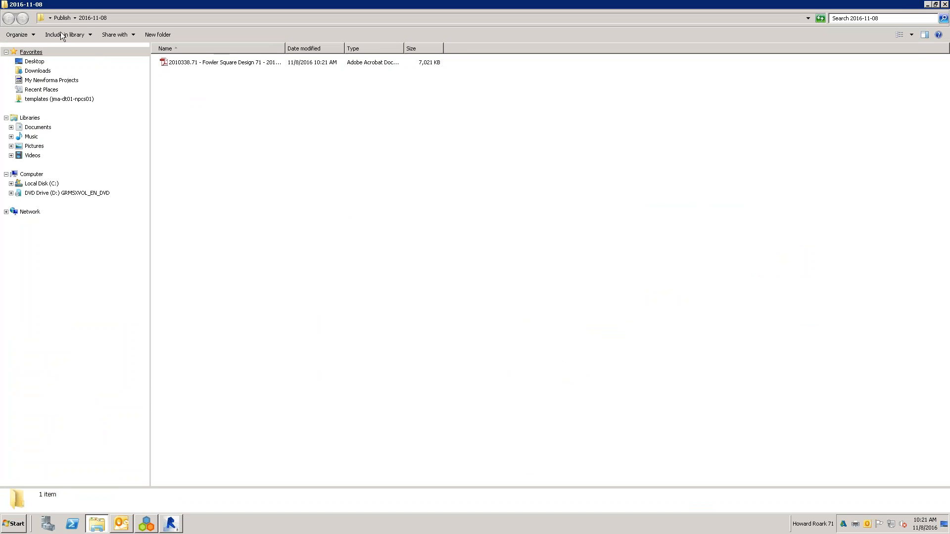
- Open the published Fowler Square PDF in Adobe Reader, review its sheets by page thumbnail, and close it
double_click(218, 64)
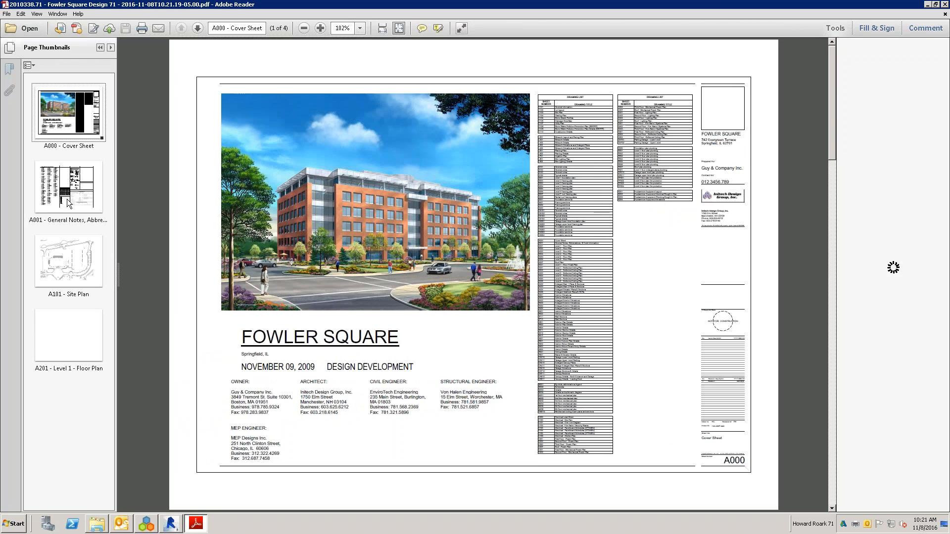
click(69, 187)
click(87, 274)
click(82, 339)
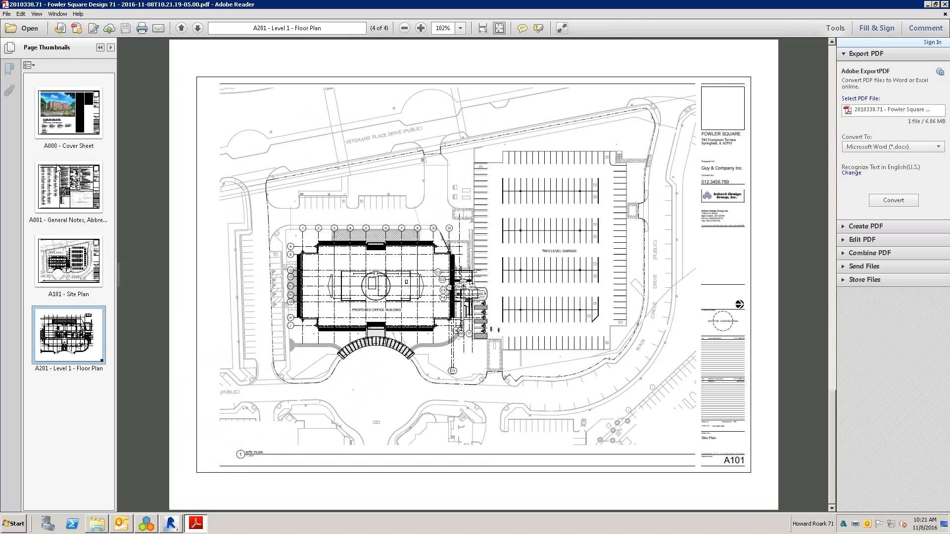
click(76, 124)
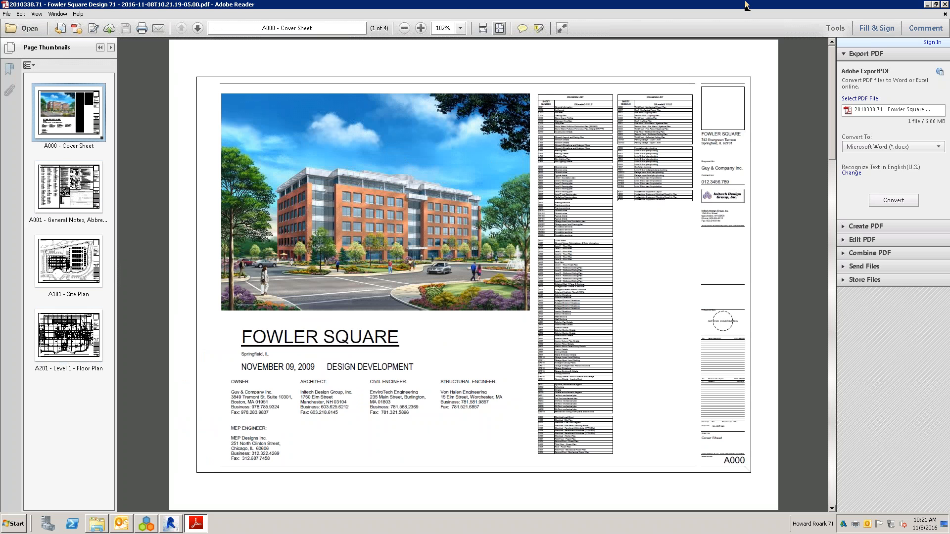
click(945, 4)
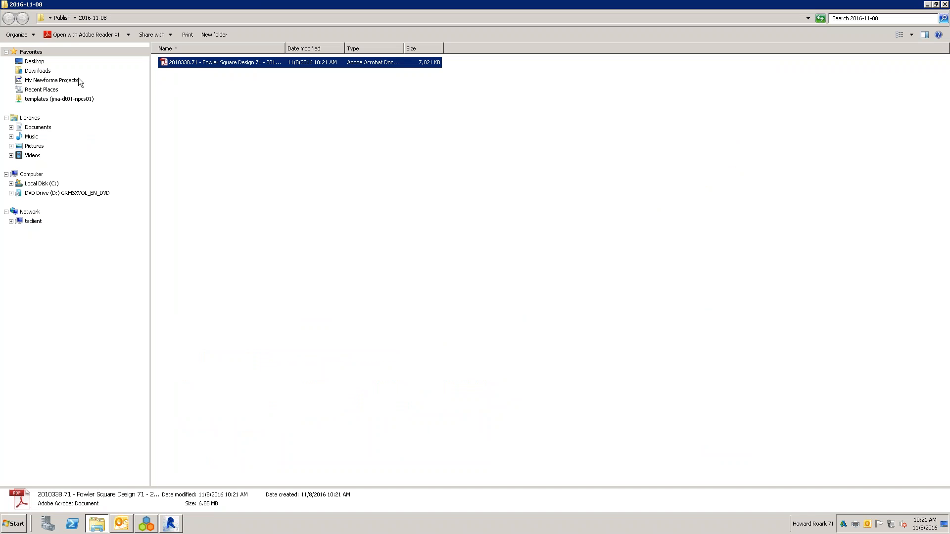
- Examine the earlier publish results in folders 2016-11-07_1 and 2016-11-07, and close the Explorer window
click(61, 18)
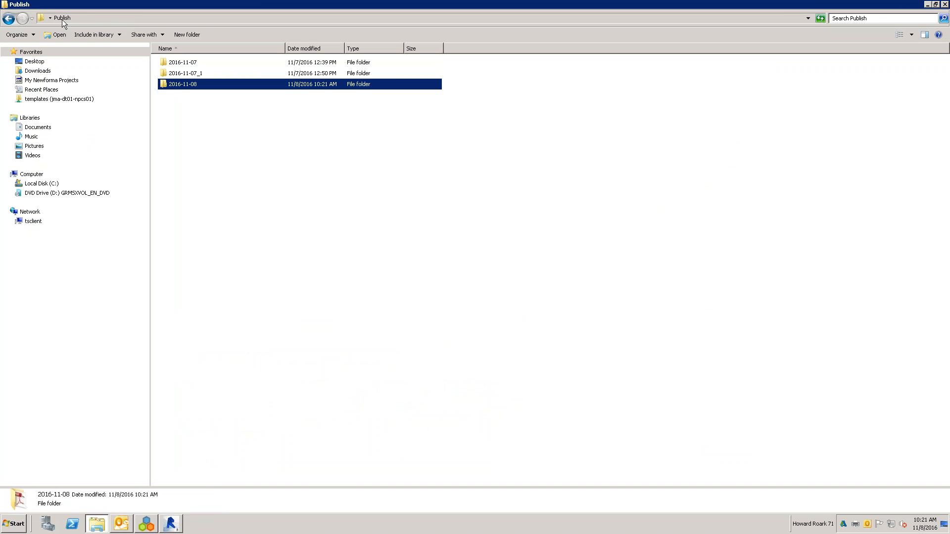
double_click(198, 73)
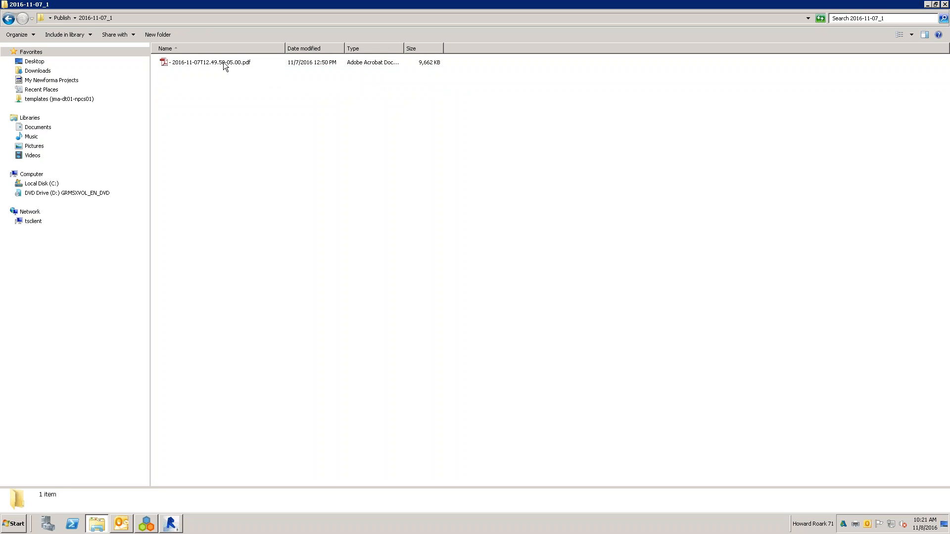
click(63, 20)
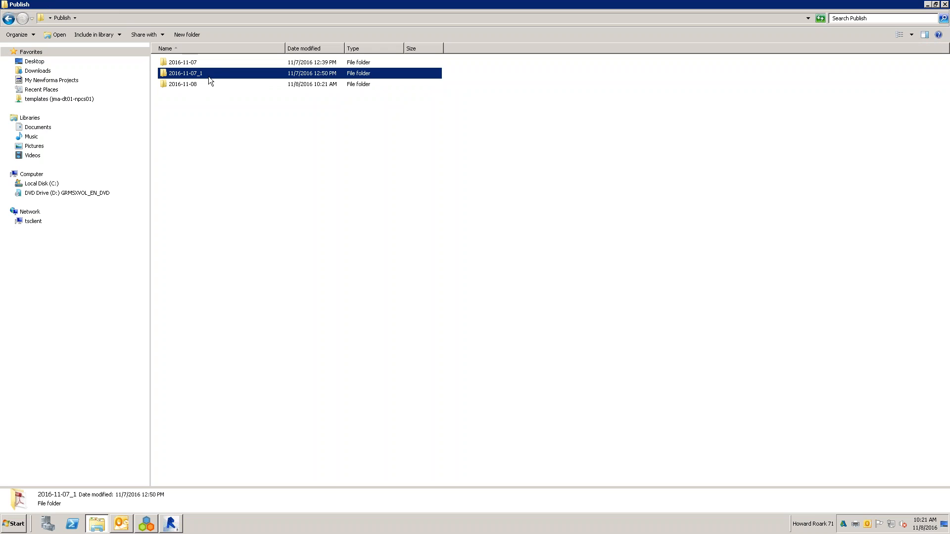
double_click(183, 62)
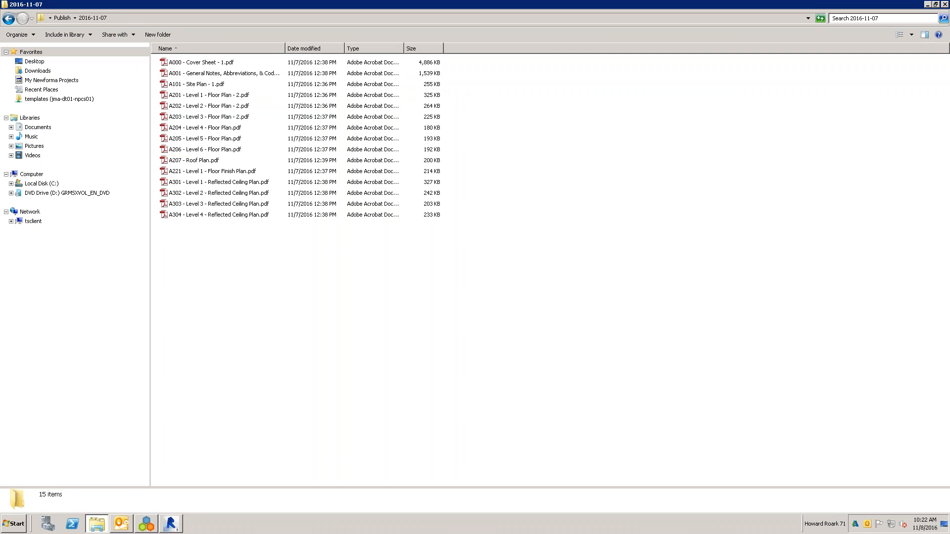
click(945, 5)
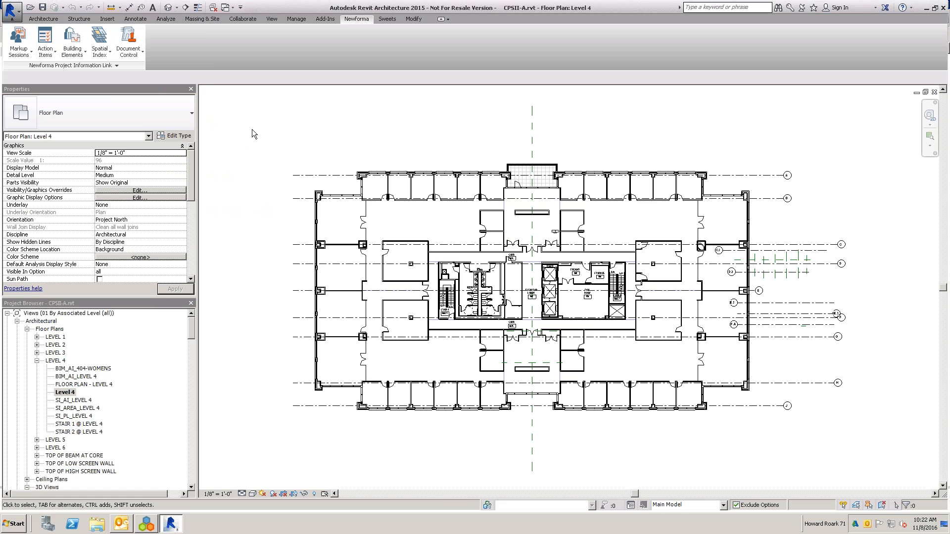
- Switch to Newforma Project Center and open the Document Control activity for the Fowler Square Design 71 project
click(128, 44)
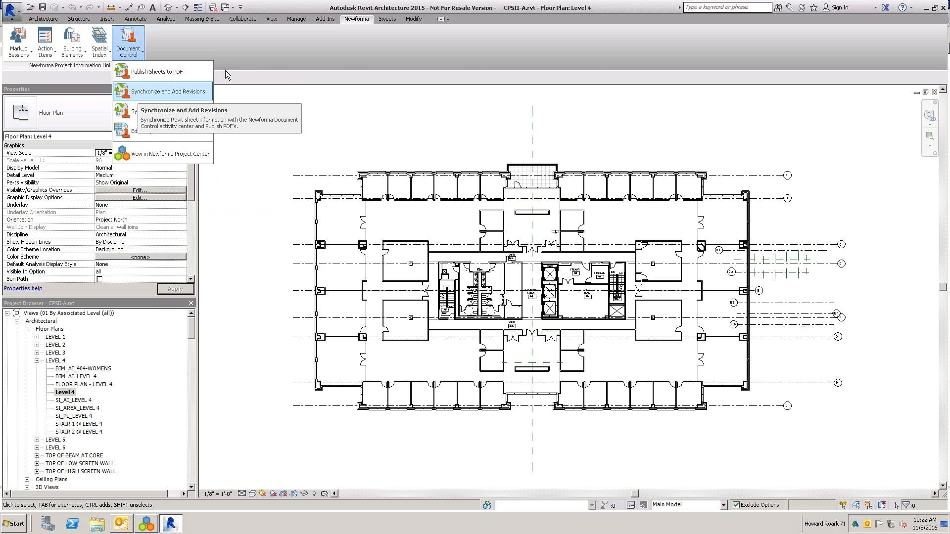
click(238, 163)
click(146, 523)
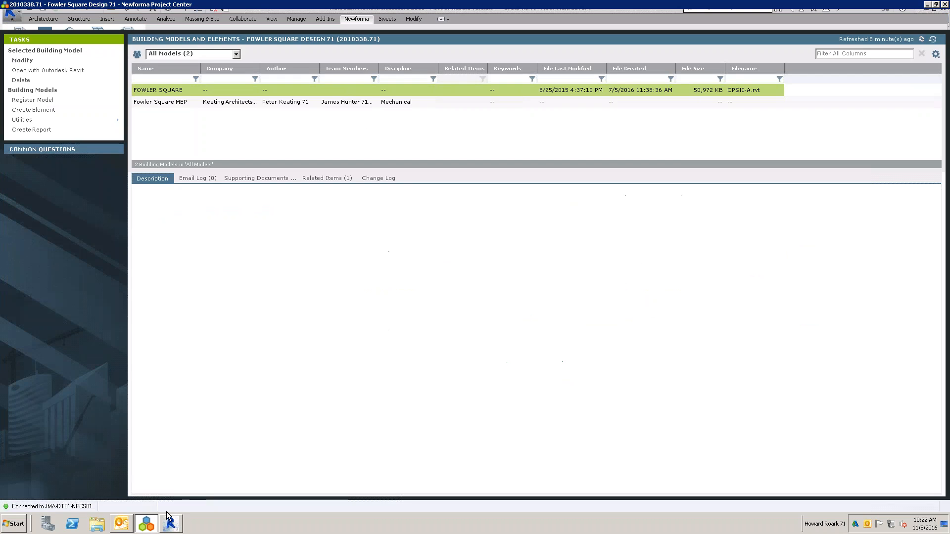
click(74, 19)
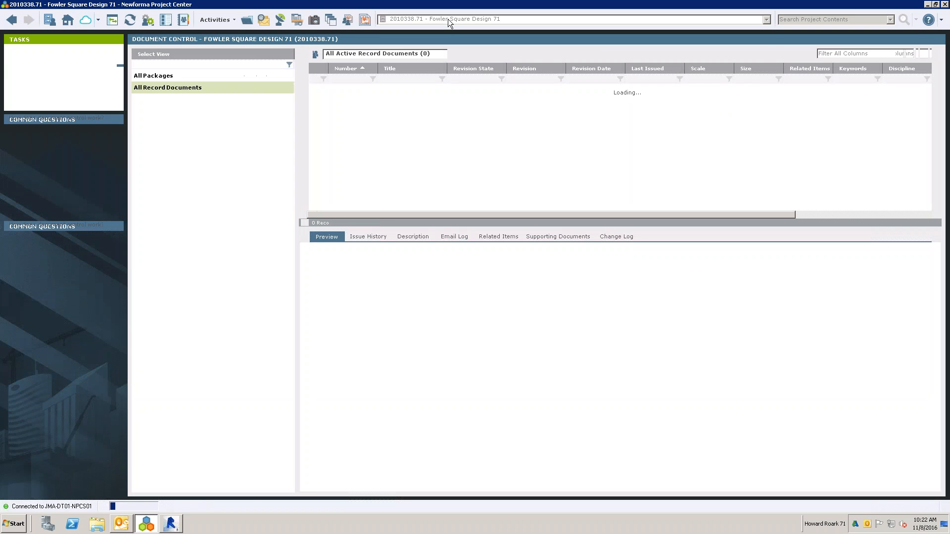
- Examine record document A000's revisions in the Alpengrove Science Center 71 project, and return to the Fowler Square Design 71 project
click(449, 20)
click(444, 37)
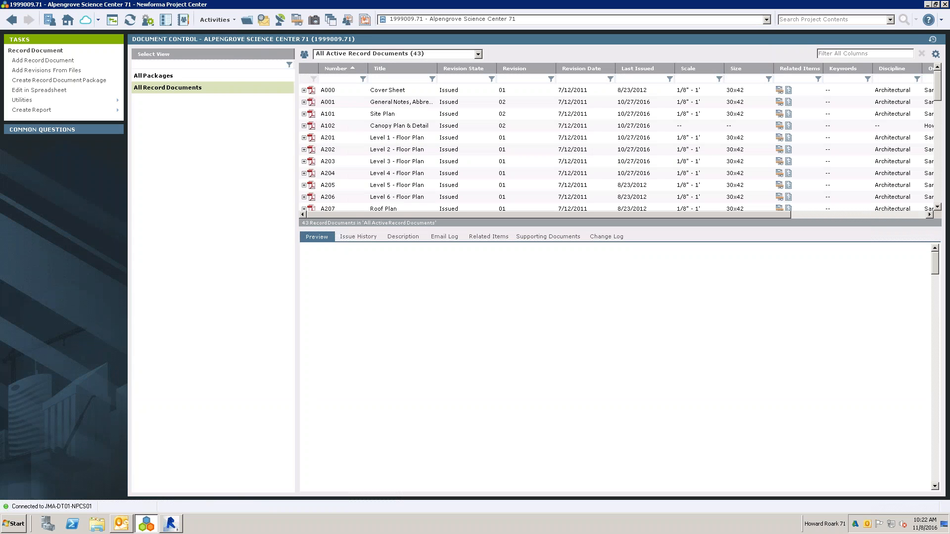
drag(323, 226, 323, 322)
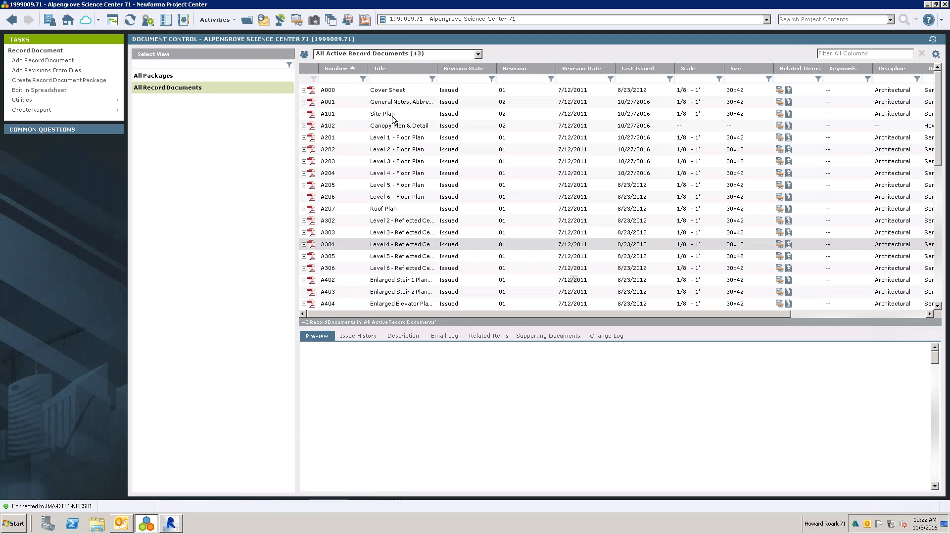
click(304, 90)
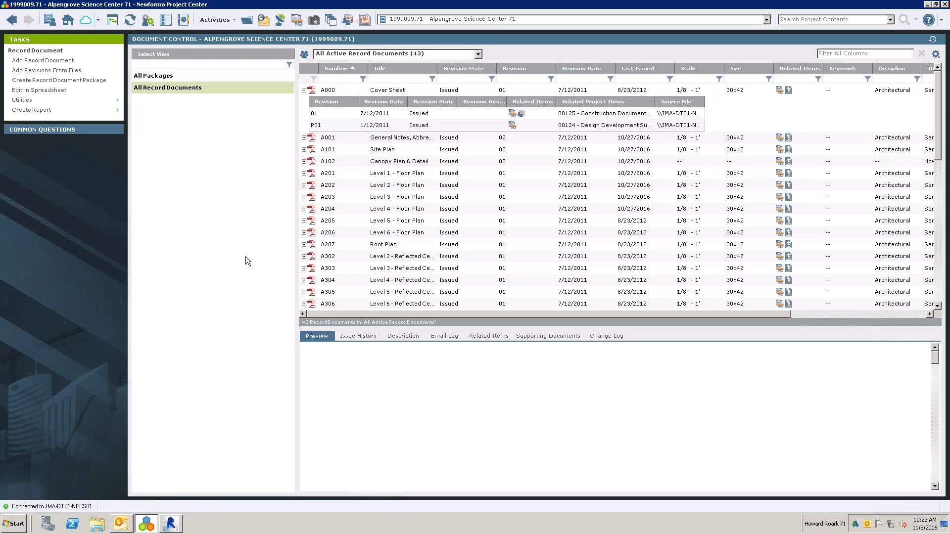
click(494, 20)
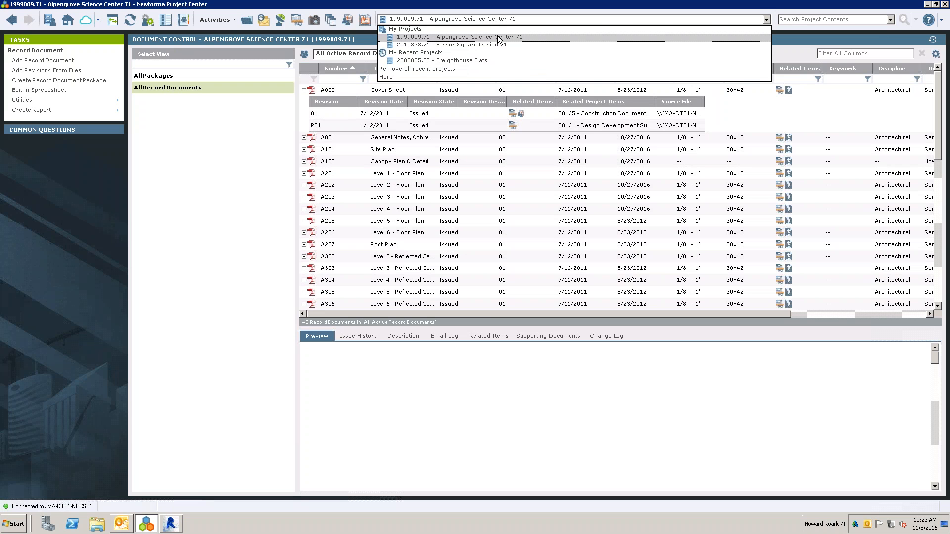
click(488, 45)
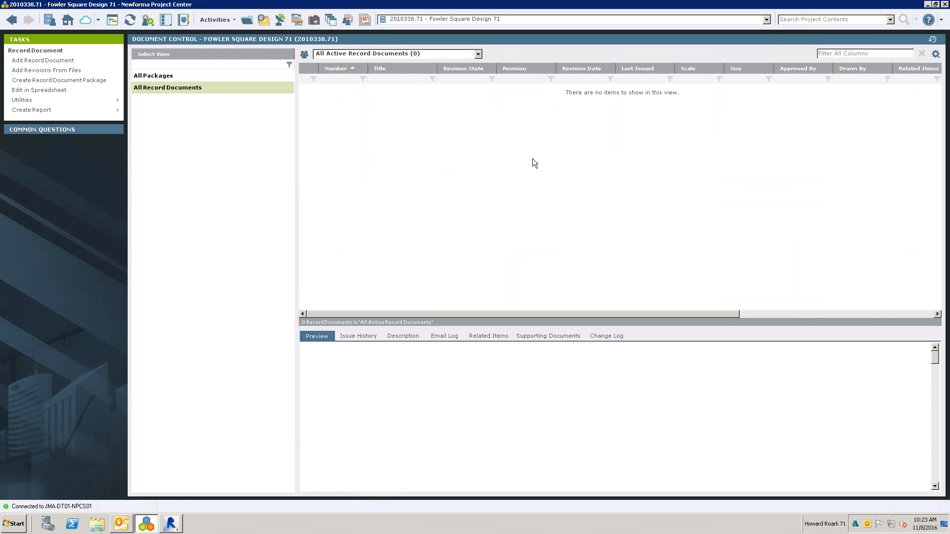
- Switch to Revit, start Synchronize and Add Revisions, and accept the suggested mappings for title, number, revision number and revision date
click(172, 526)
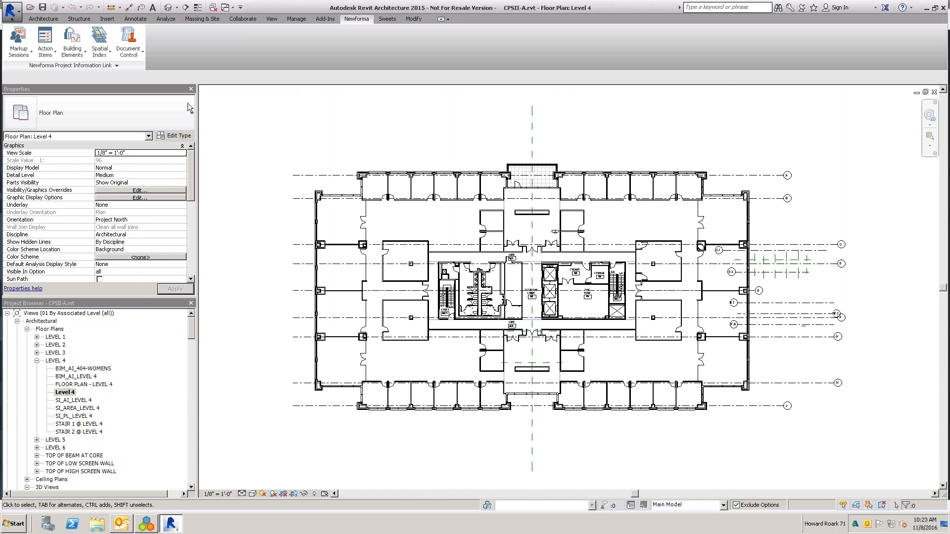
click(144, 56)
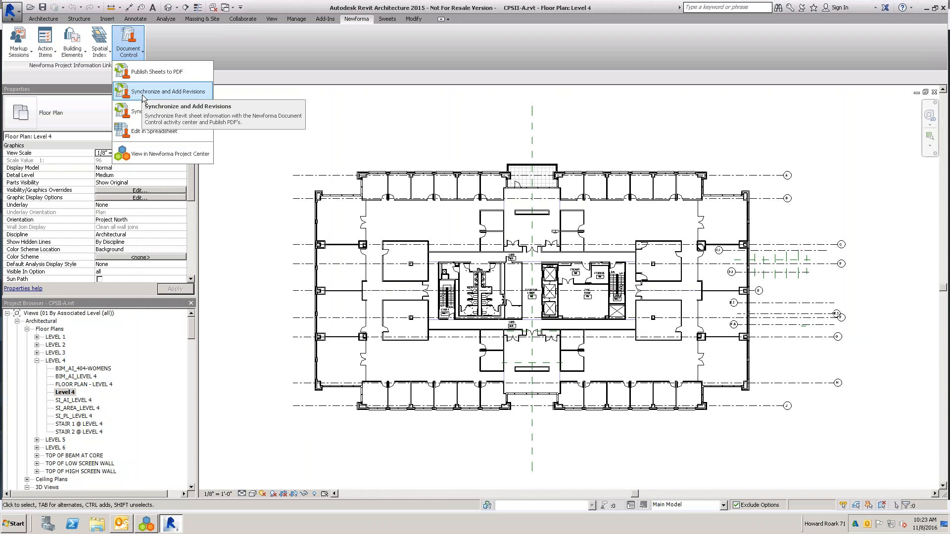
click(158, 93)
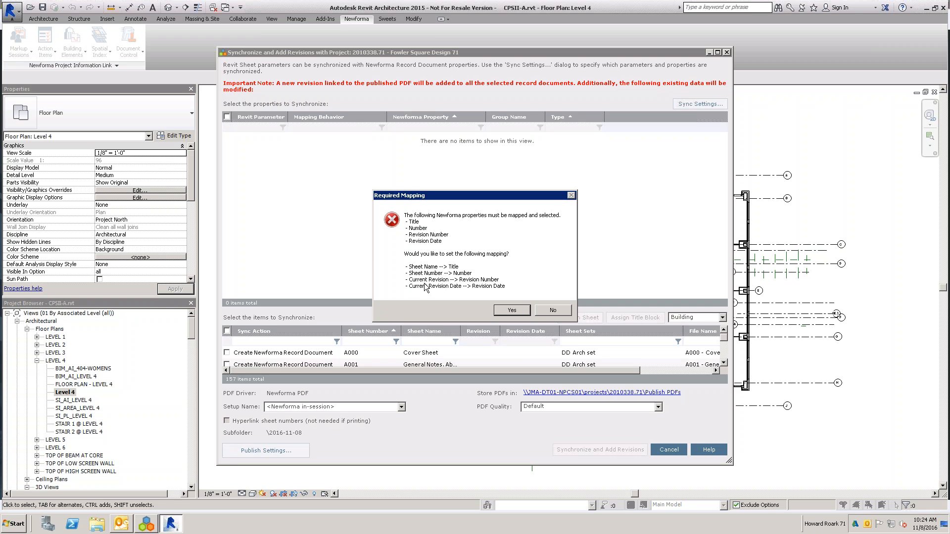
click(511, 309)
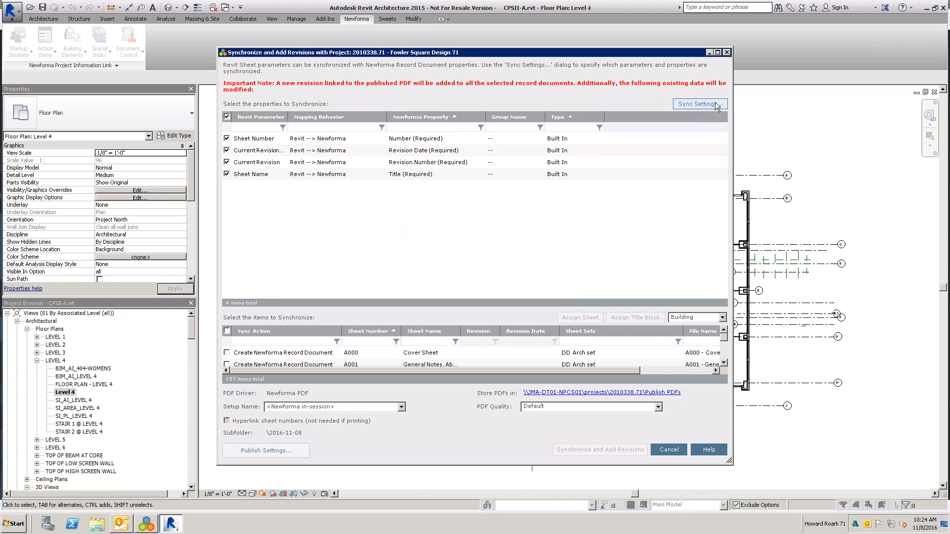
- In the sync settings, map Revit's Approved By sheet parameter to Newforma's extended Approved By property in the Sheet Info group
click(699, 104)
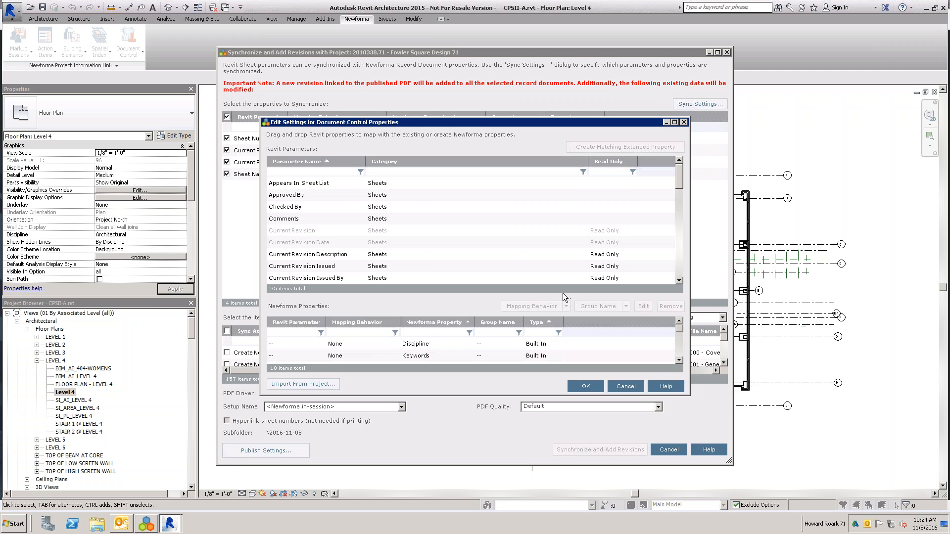
drag(563, 293, 560, 254)
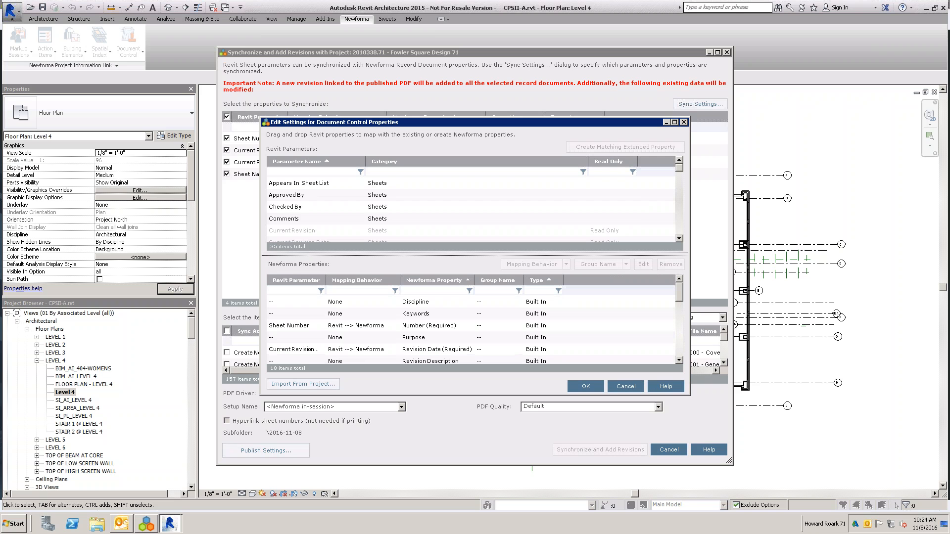
click(322, 204)
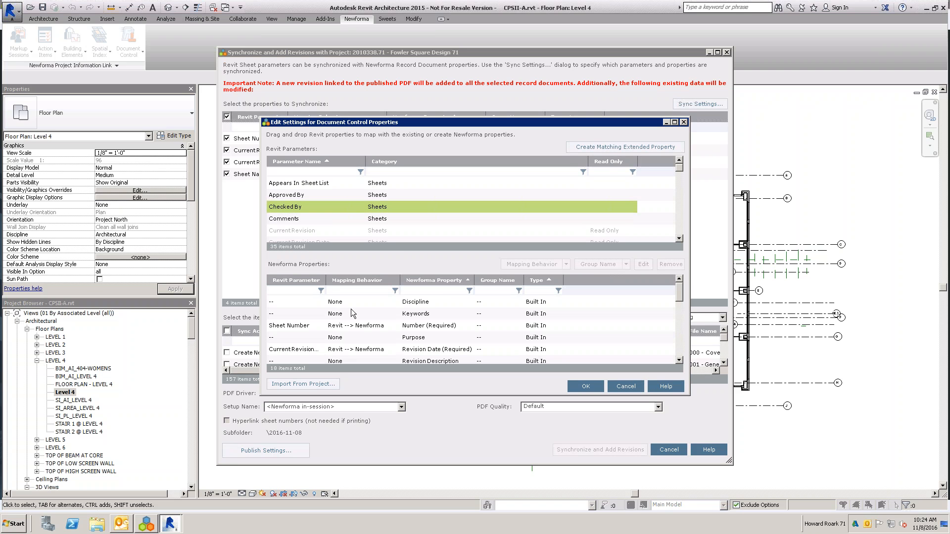
click(425, 281)
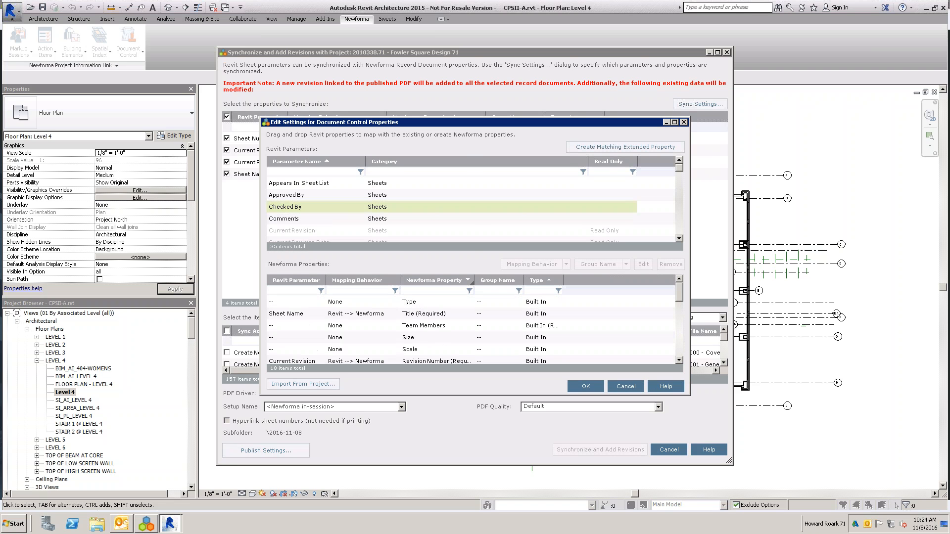
click(431, 281)
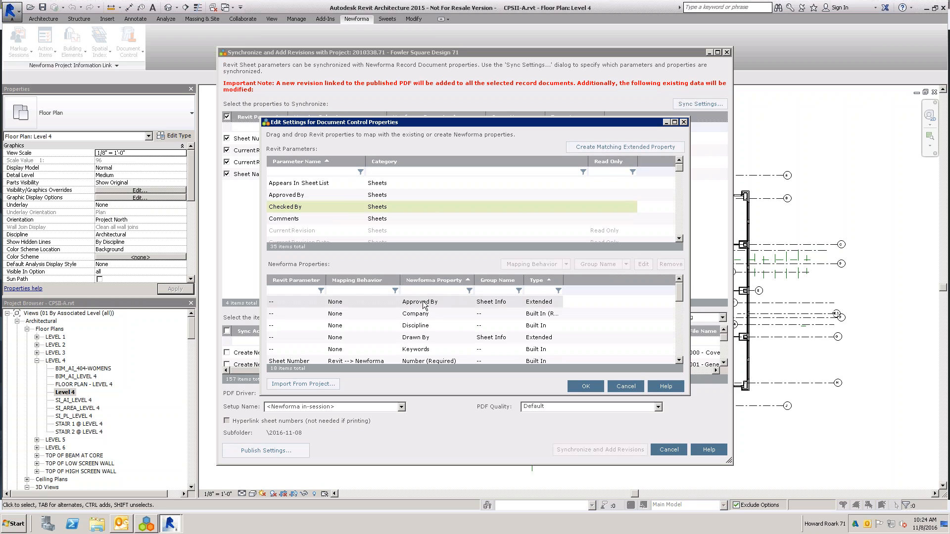
click(320, 196)
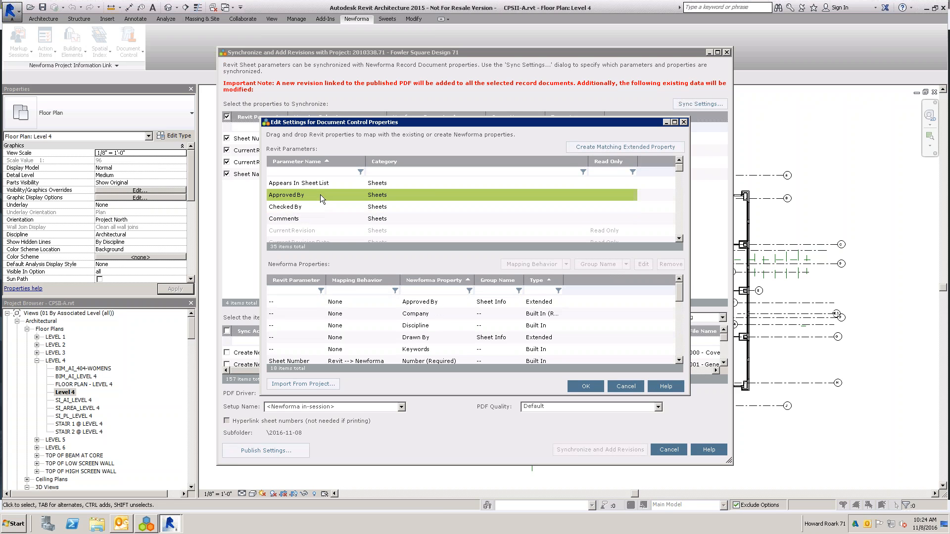
drag(325, 195, 376, 304)
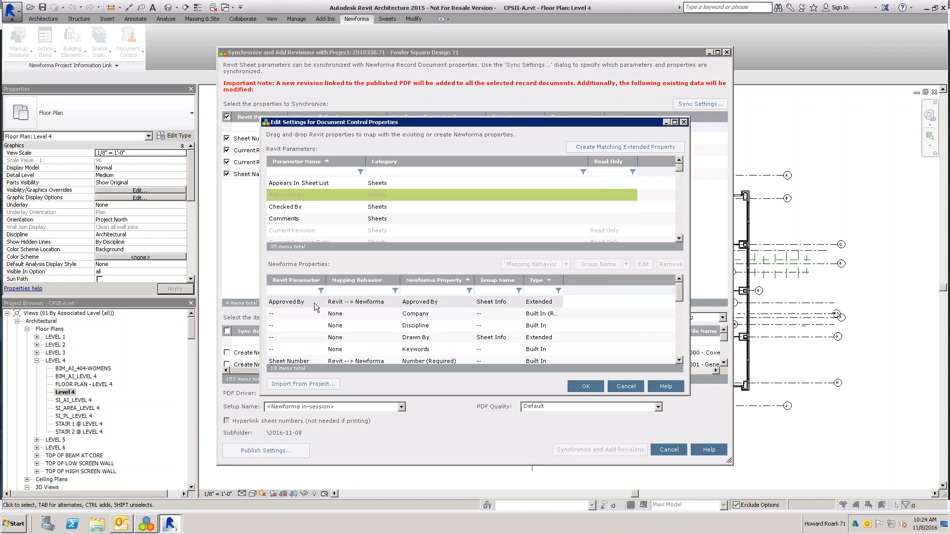
- Examine the mapping behavior options available for the Approved By mapping without changing its direction
click(376, 303)
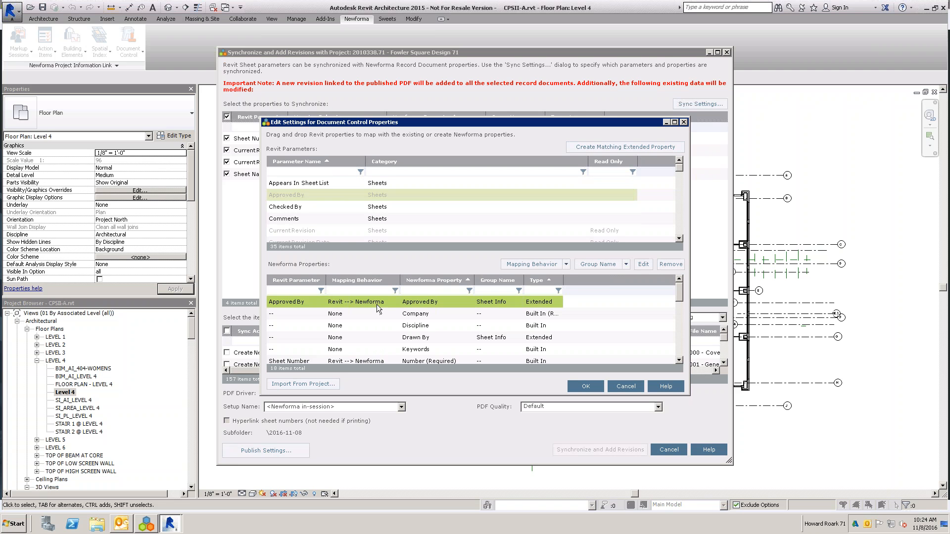
click(566, 265)
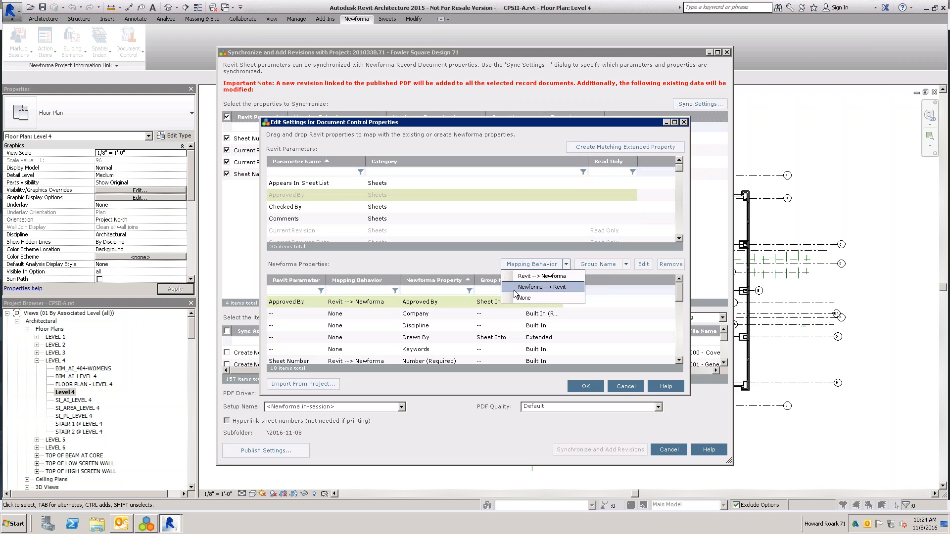
click(393, 262)
click(304, 302)
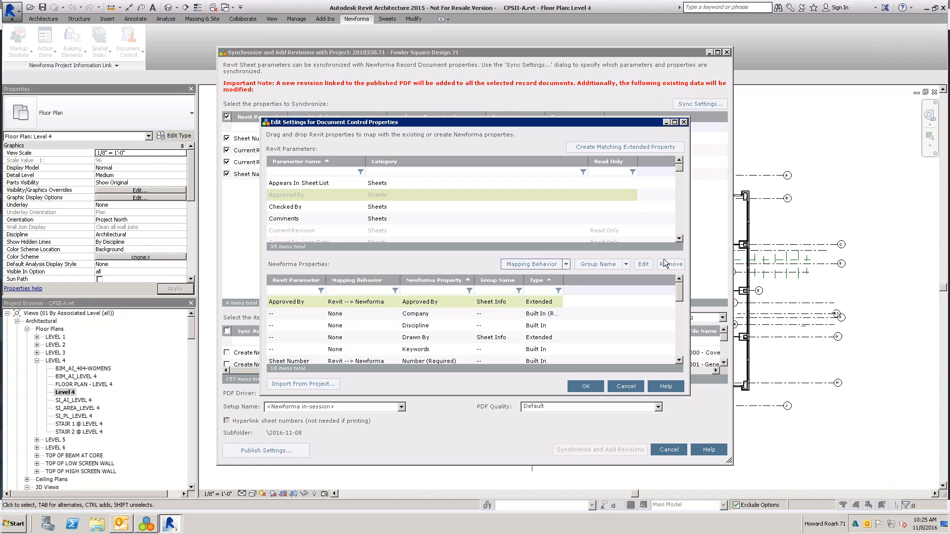
- Map Revit's Drawn By sheet parameter to Newforma's extended Drawn By property in the Sheet Info group
click(680, 239)
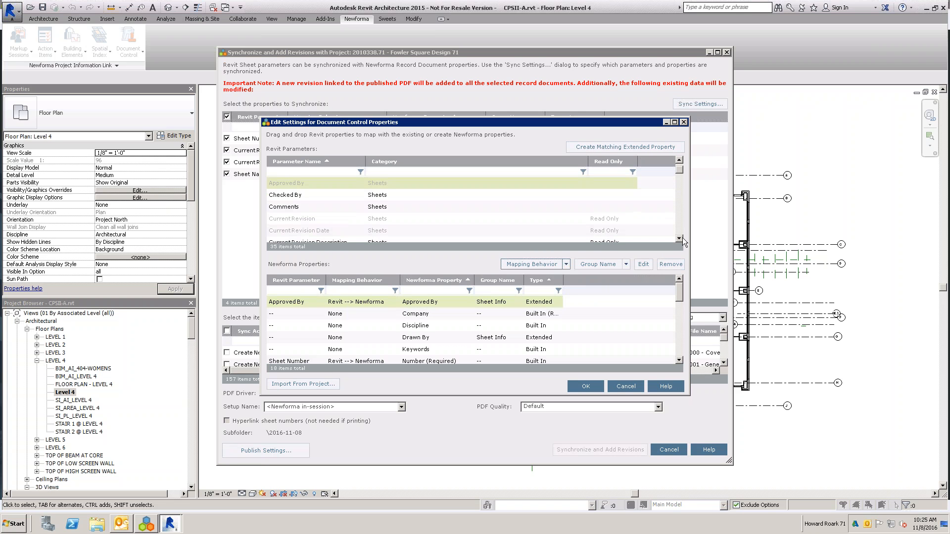
click(680, 240)
click(680, 239)
click(680, 239)
click(680, 239)
click(680, 239)
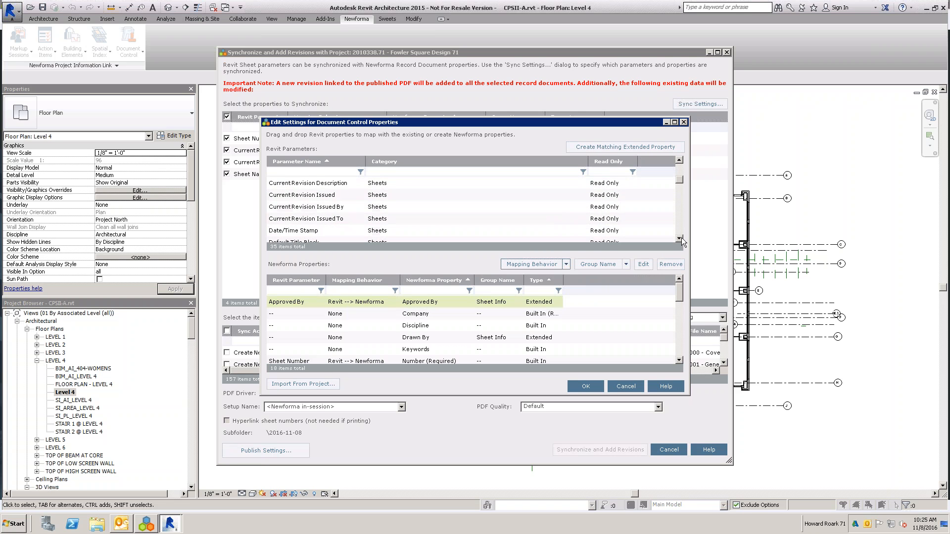
click(680, 239)
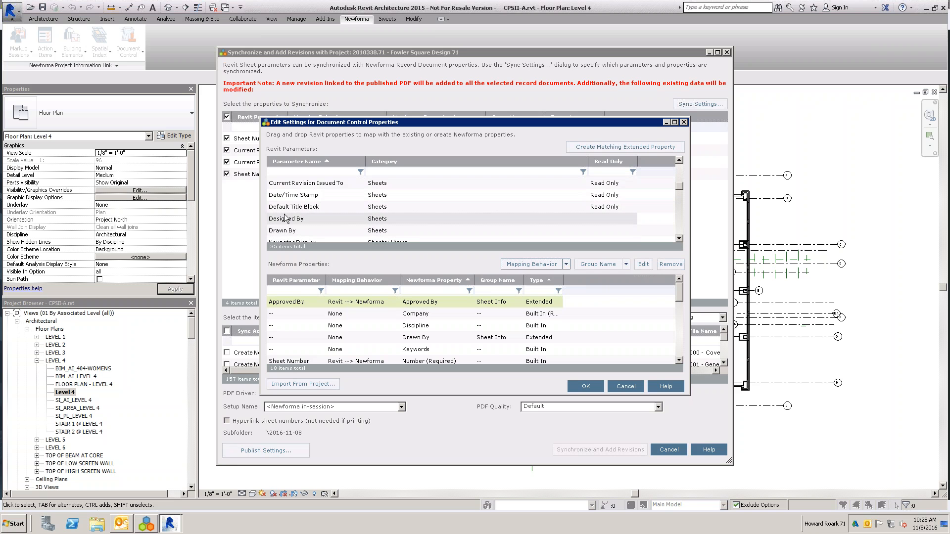
mouse_move(285, 231)
mouse_down()
mouse_move(357, 280)
mouse_move(375, 342)
mouse_up()
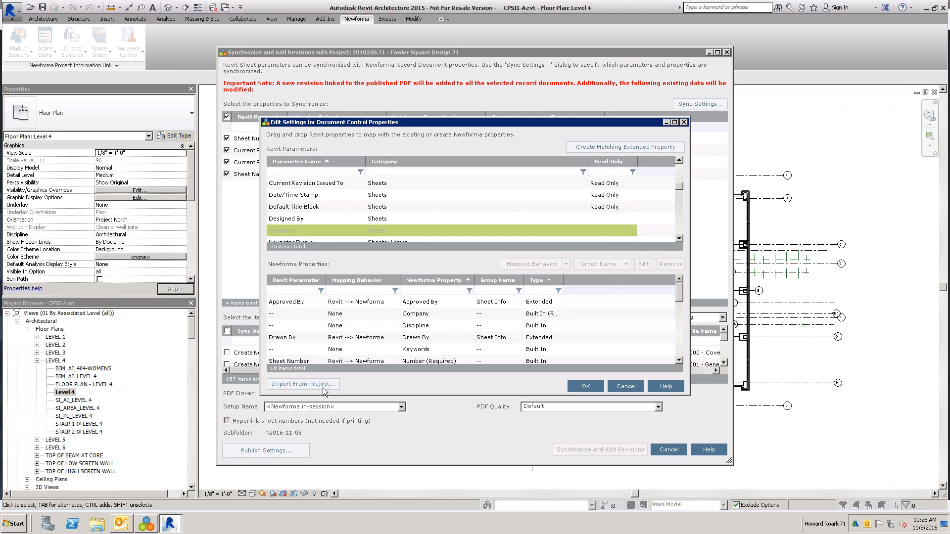
- Accept the sync settings without importing mappings from another project, and enlarge the list of items to synchronize
click(337, 387)
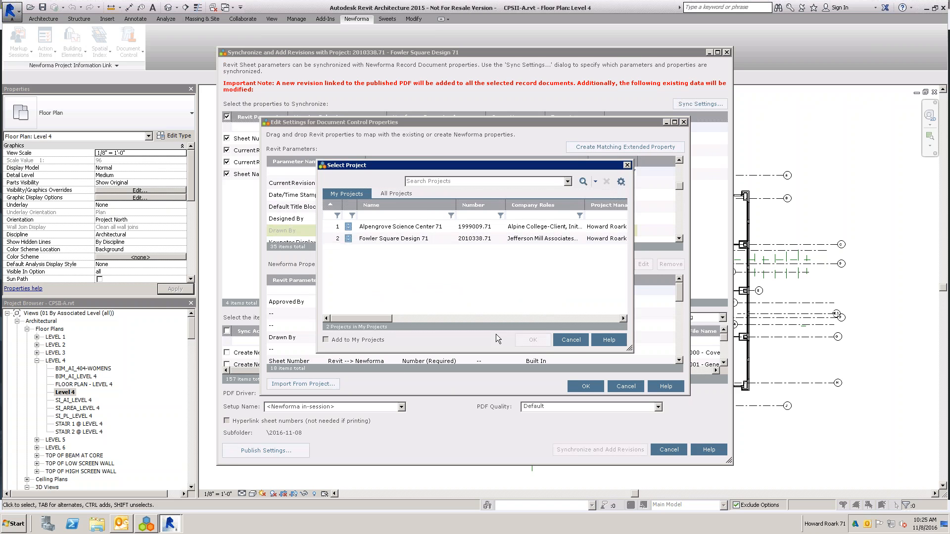
click(572, 340)
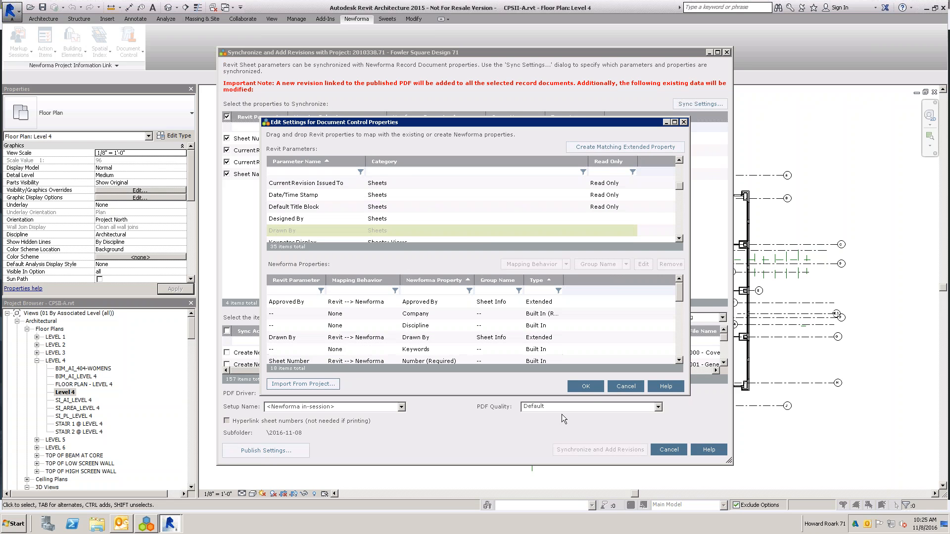
click(586, 386)
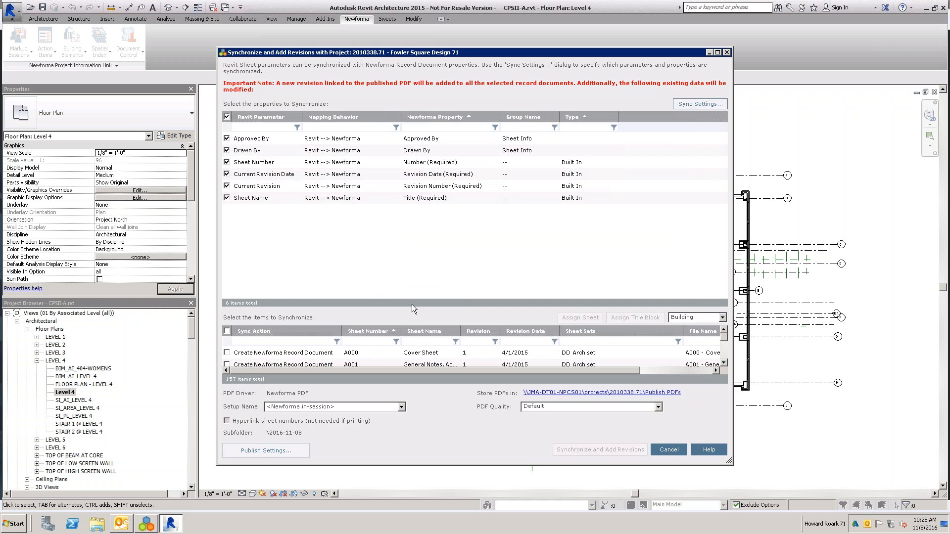
drag(412, 305, 411, 212)
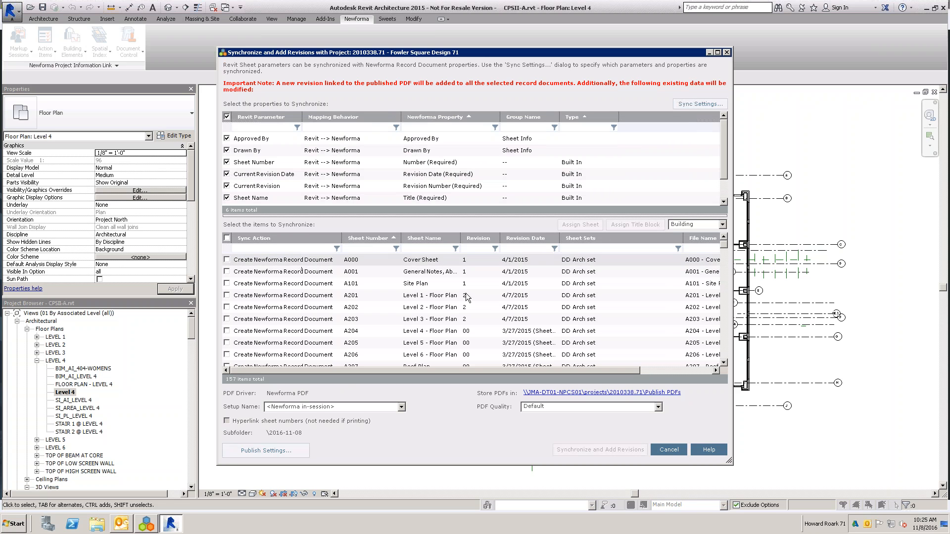
click(227, 260)
click(226, 271)
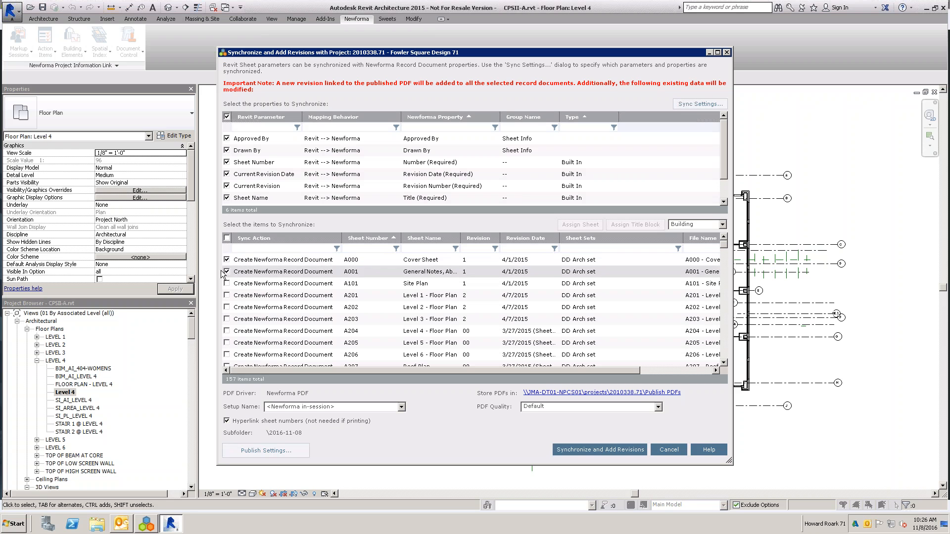
click(226, 284)
click(227, 295)
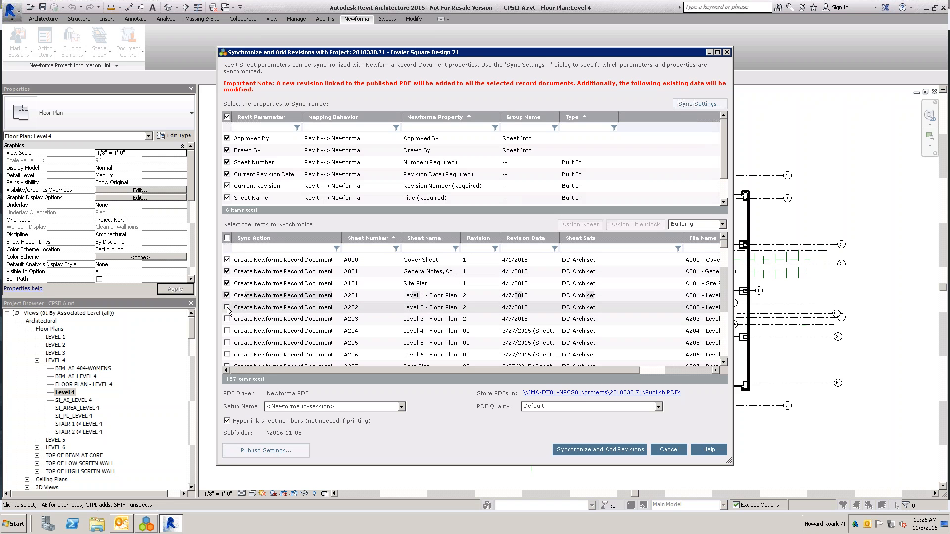
click(227, 308)
click(226, 319)
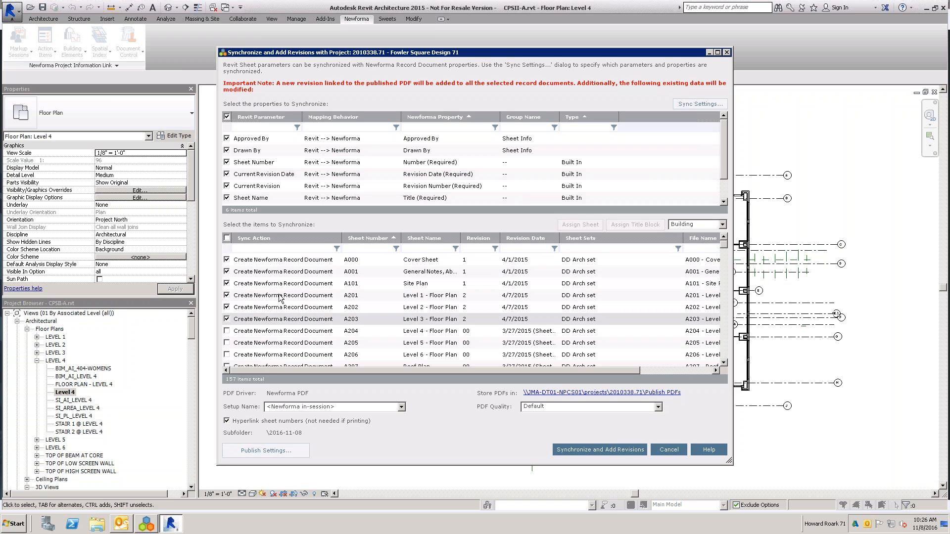
click(227, 259)
click(227, 271)
click(226, 283)
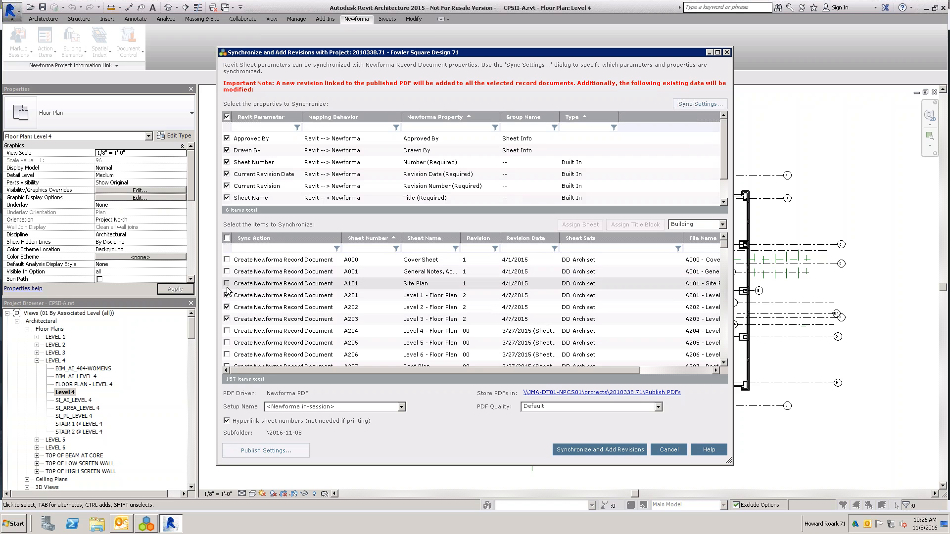
click(226, 295)
click(227, 308)
click(227, 319)
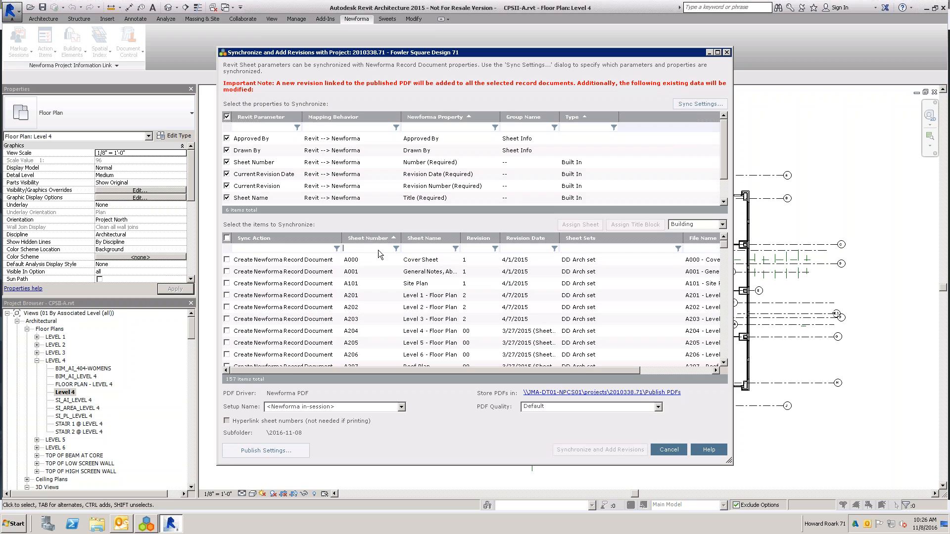
- Filter the sheet numbers by C and select sheets C101 through C105 for synchronization
text(C)
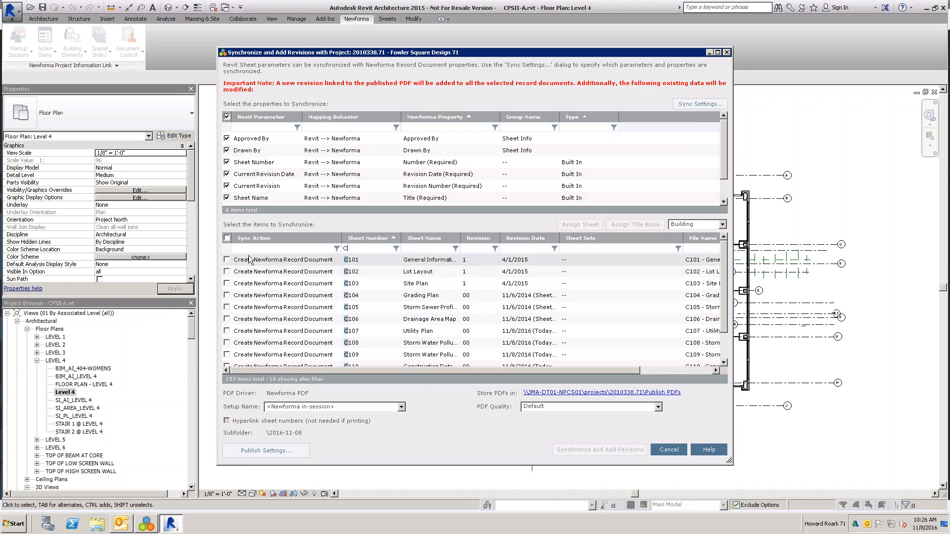
click(227, 259)
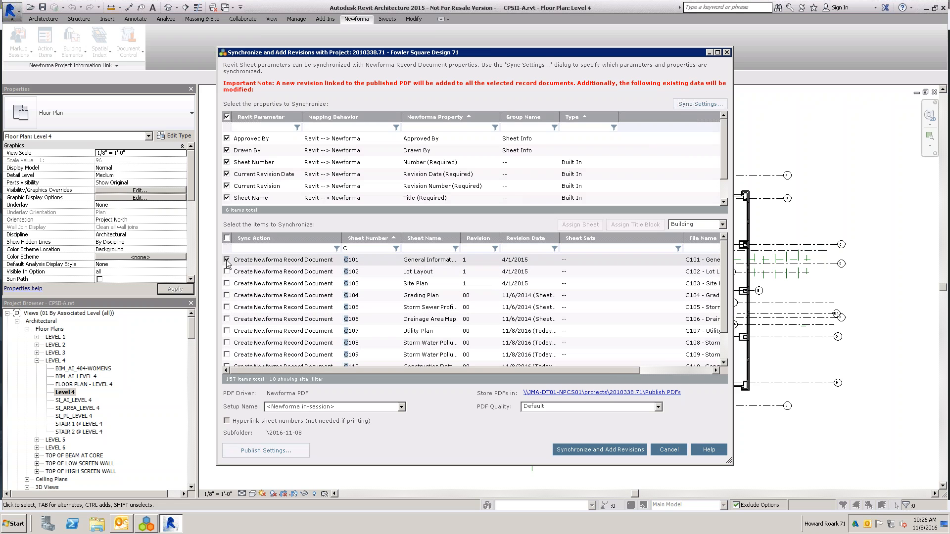
click(227, 271)
click(227, 283)
click(226, 295)
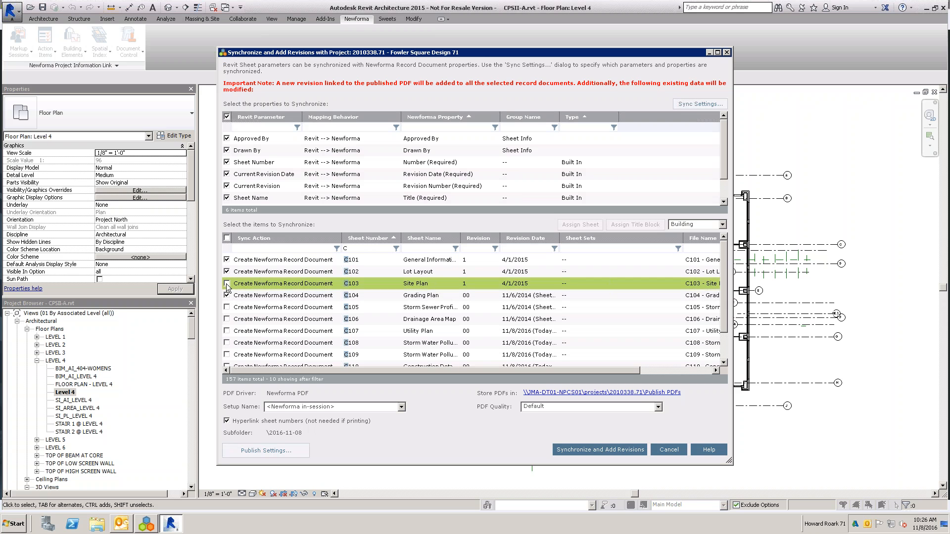
click(226, 306)
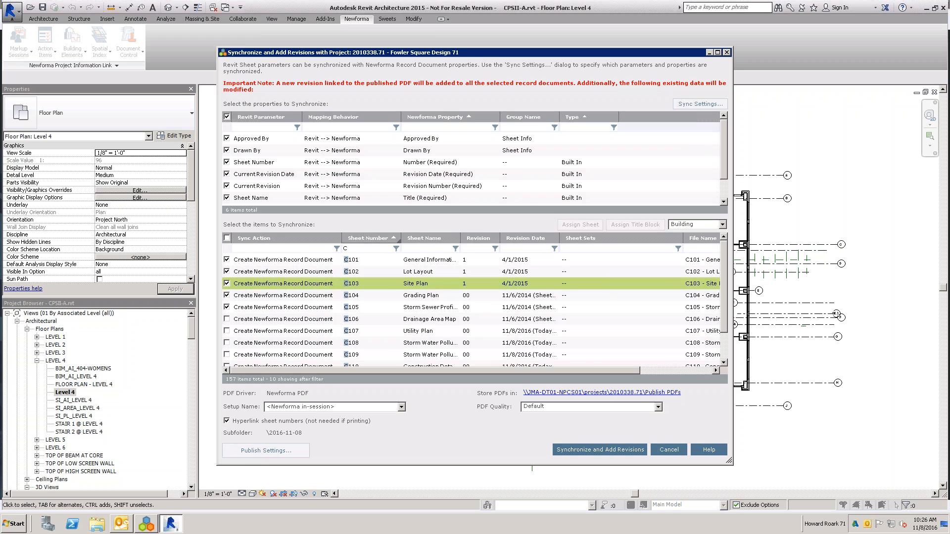
drag(341, 238, 380, 238)
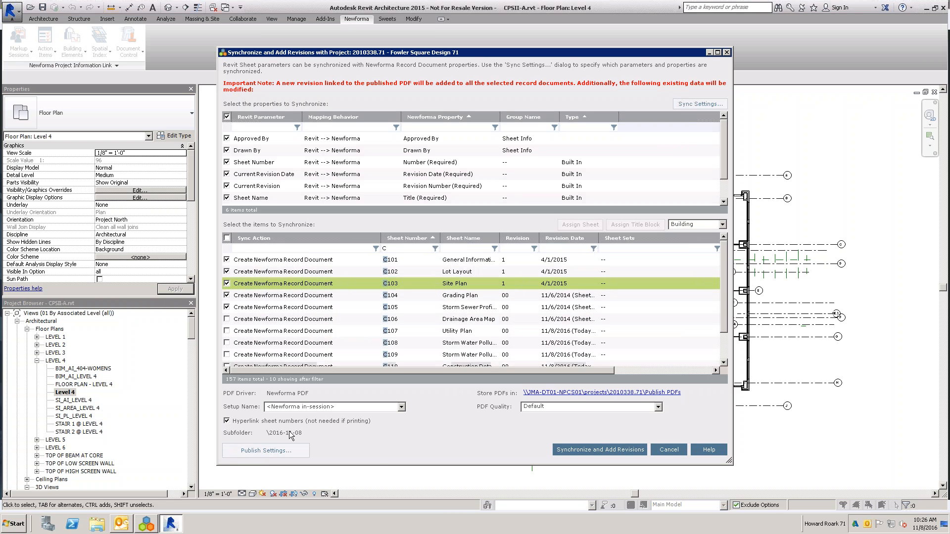
- Review the PDF options in the publish settings, and run Synchronize and Add Revisions for the selected sheets
click(250, 451)
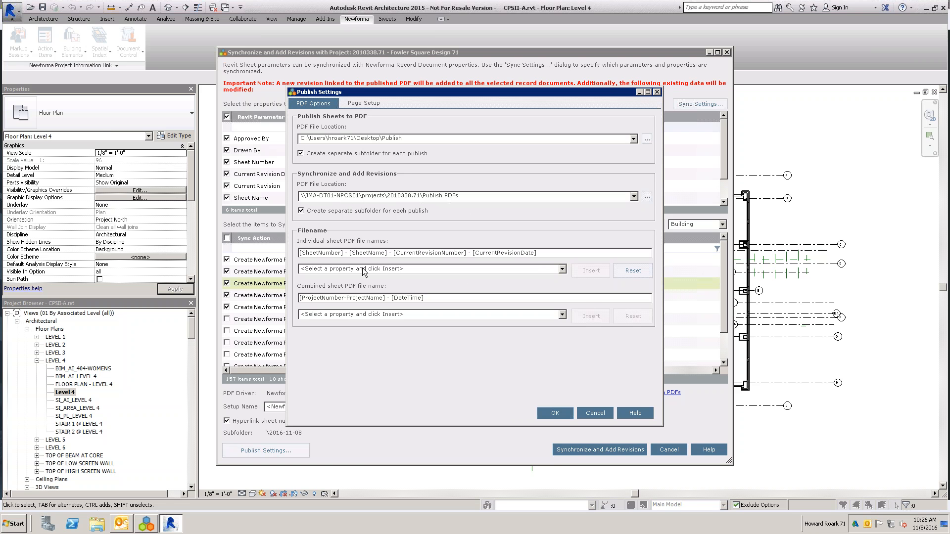
click(553, 416)
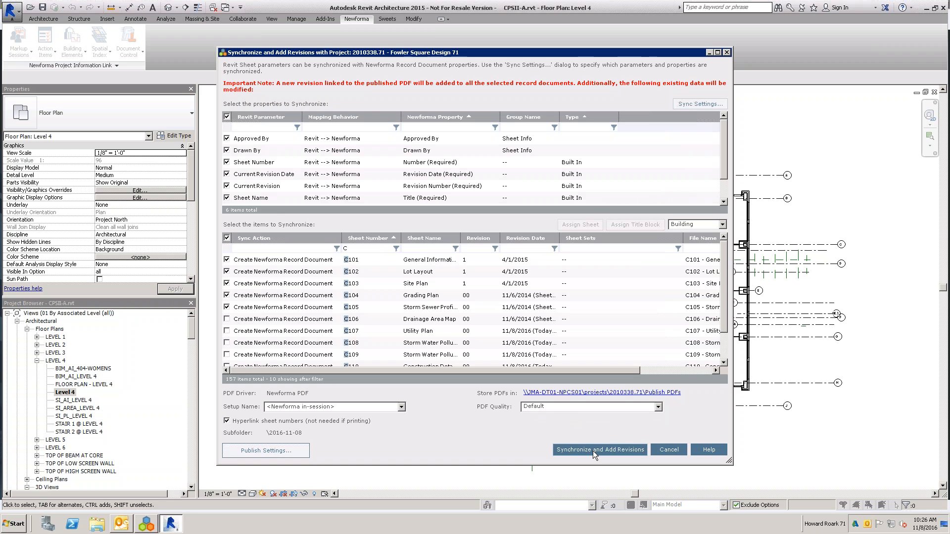
click(593, 450)
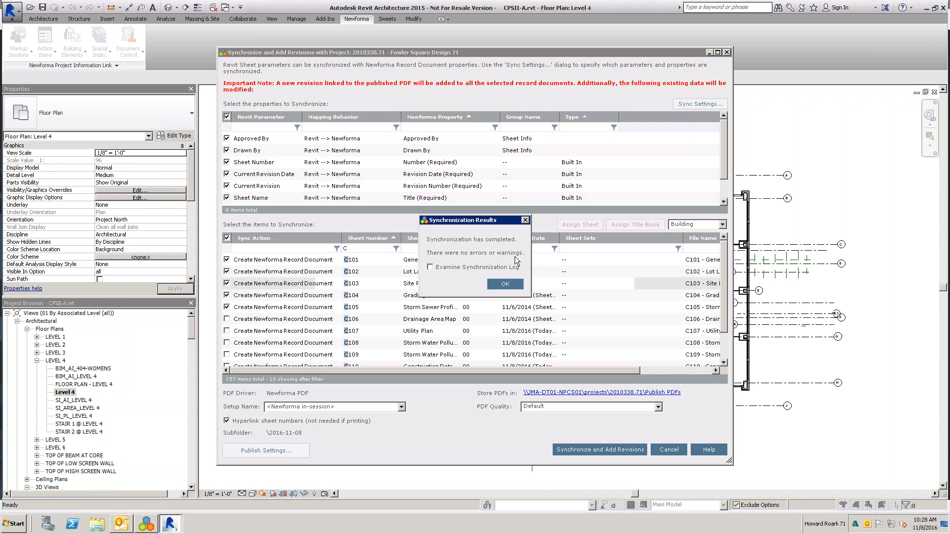
- Examine the synchronization log for the updated sheets and record document properties, and close it
click(431, 267)
click(510, 286)
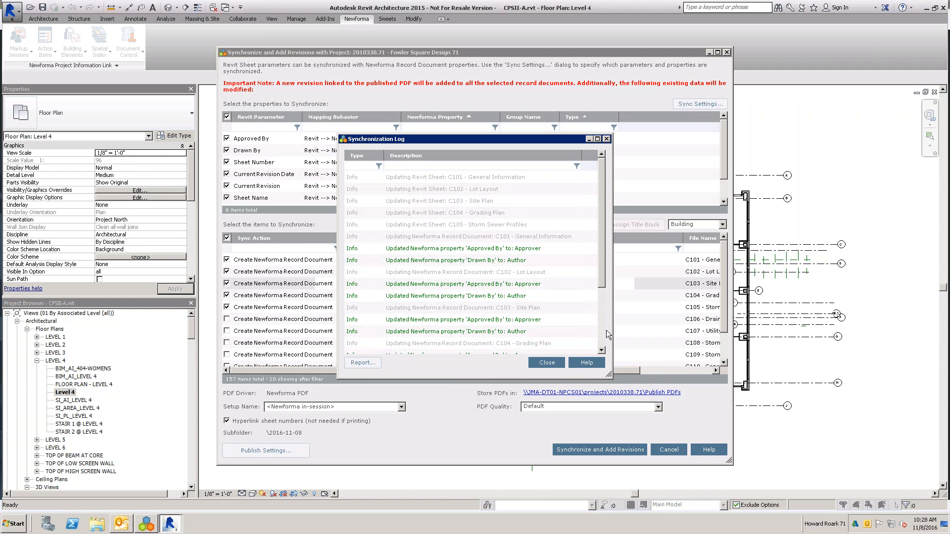
click(551, 363)
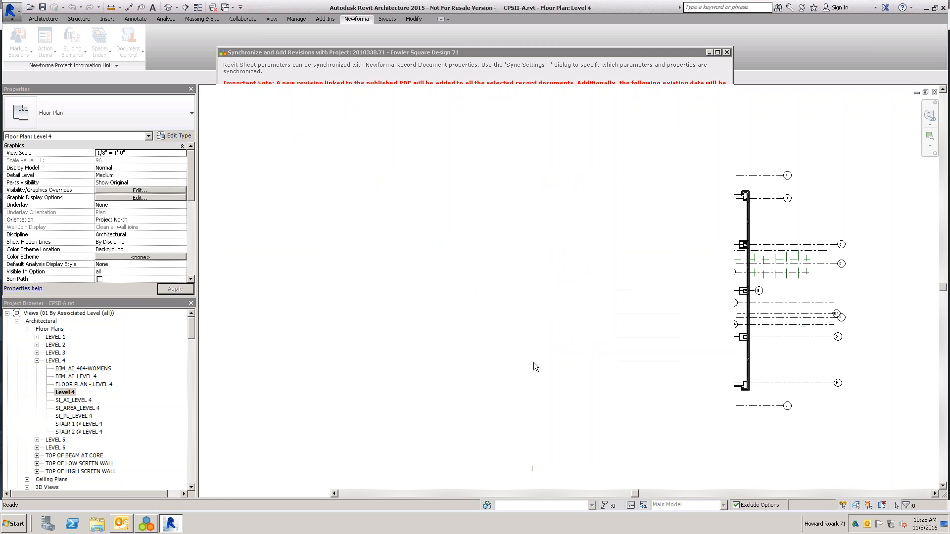
- Switch to Newforma Project Center, refresh Document Control, and examine record document C101's revision and source file path
click(149, 527)
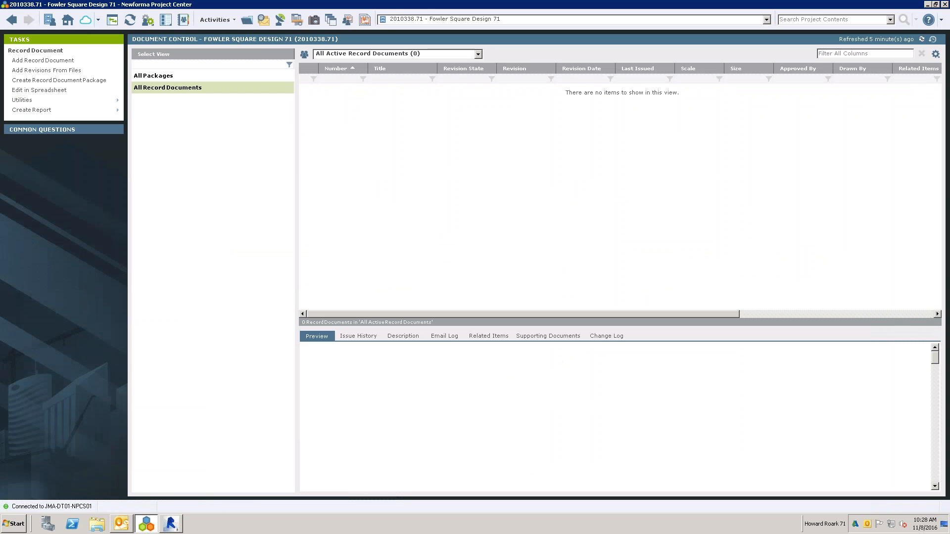
click(130, 24)
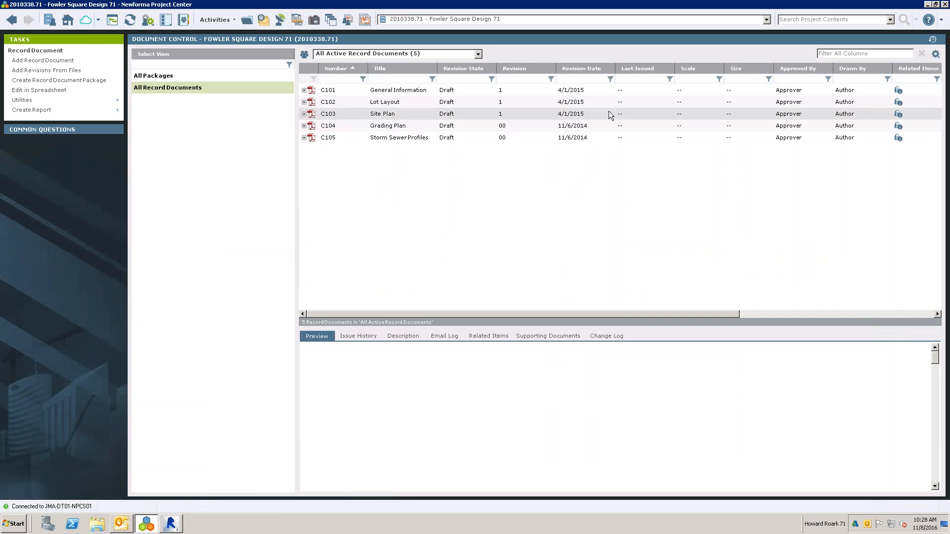
click(321, 91)
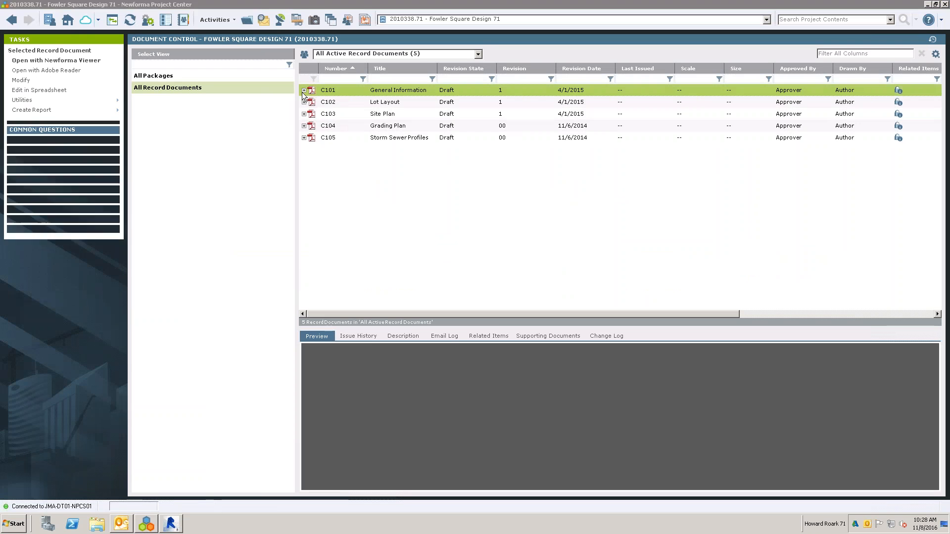
click(304, 90)
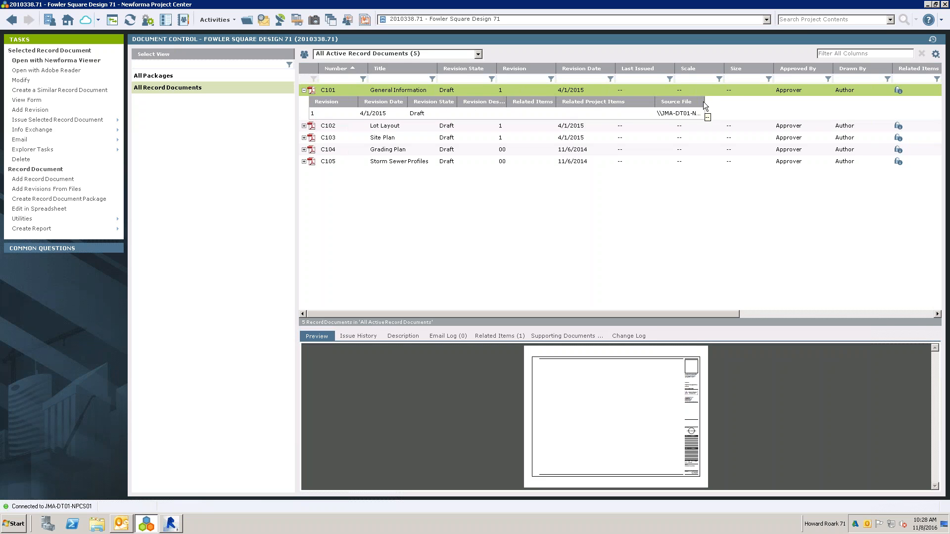
drag(705, 102, 943, 106)
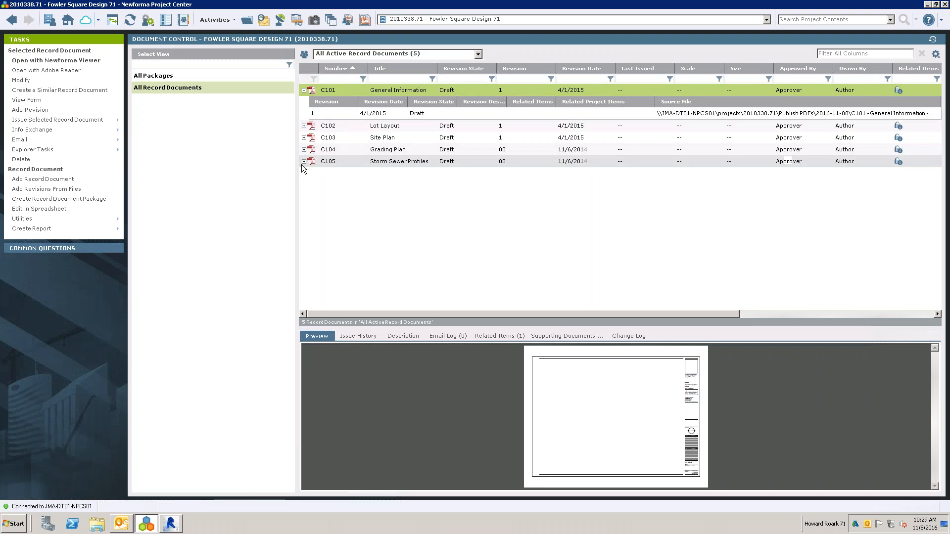
click(304, 91)
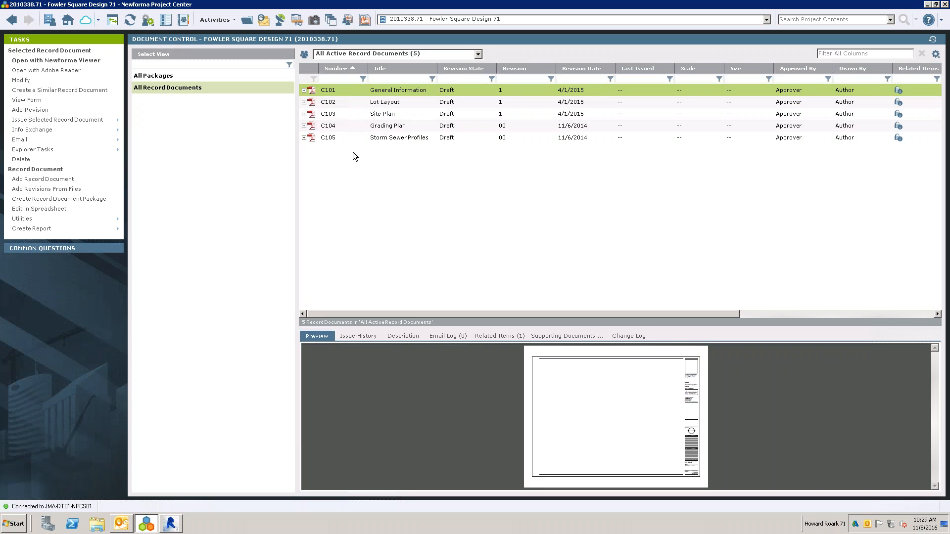
- Open the record documents for editing in a spreadsheet and set C101's revision number to 2
click(43, 210)
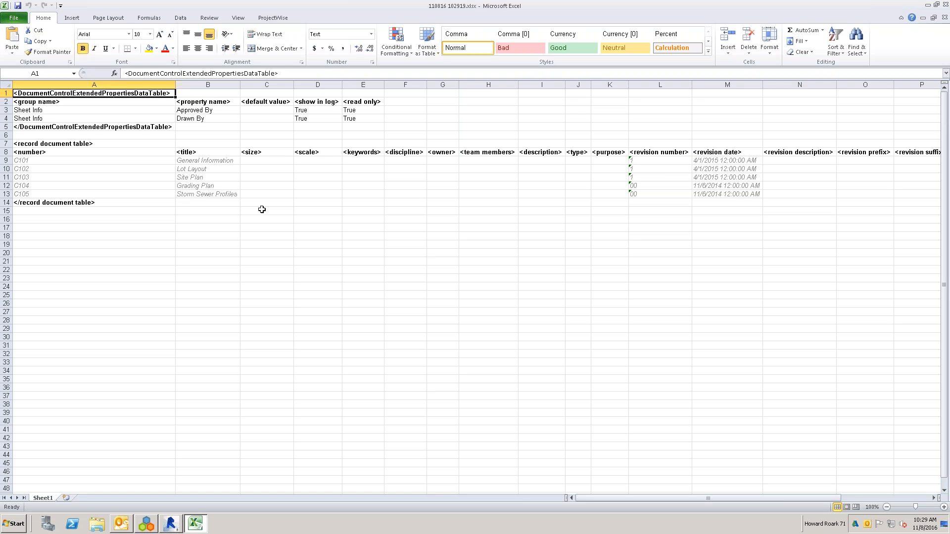
click(653, 160)
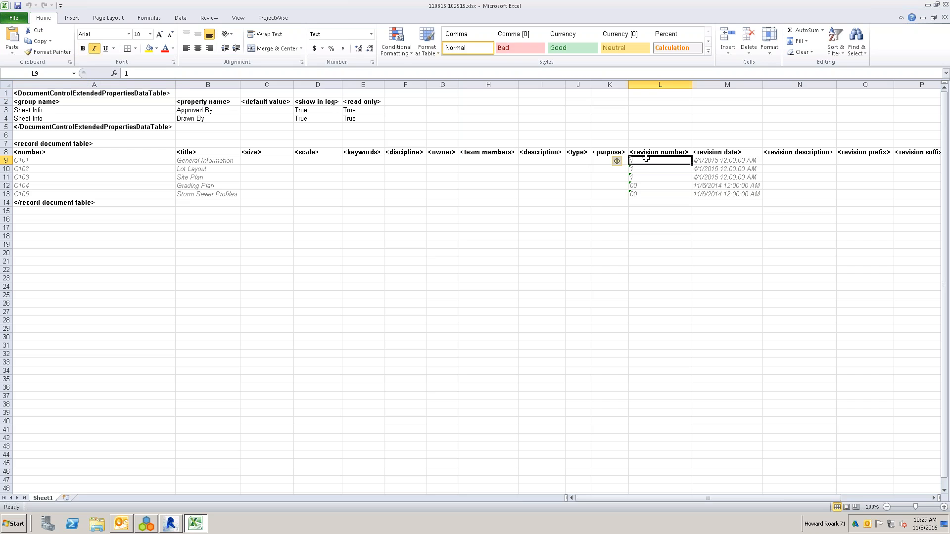
text(2)
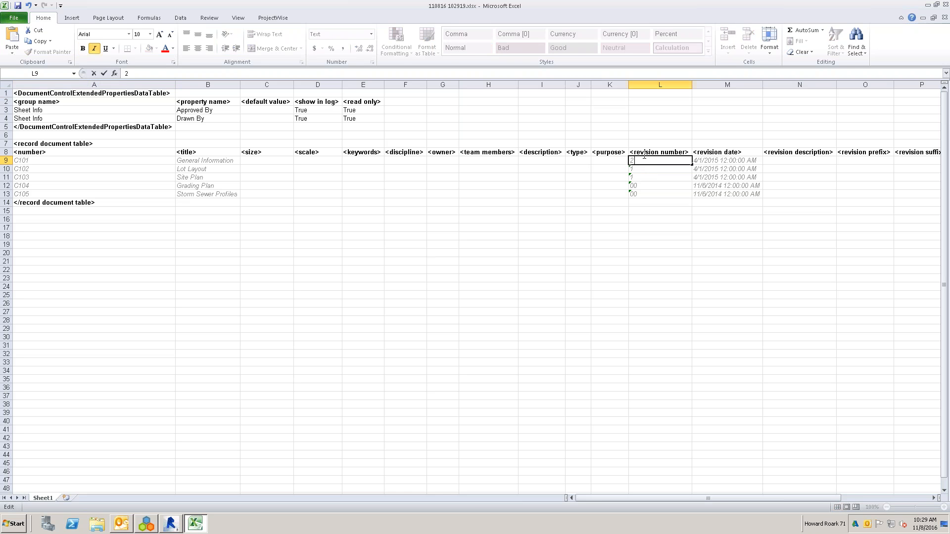
key(Return)
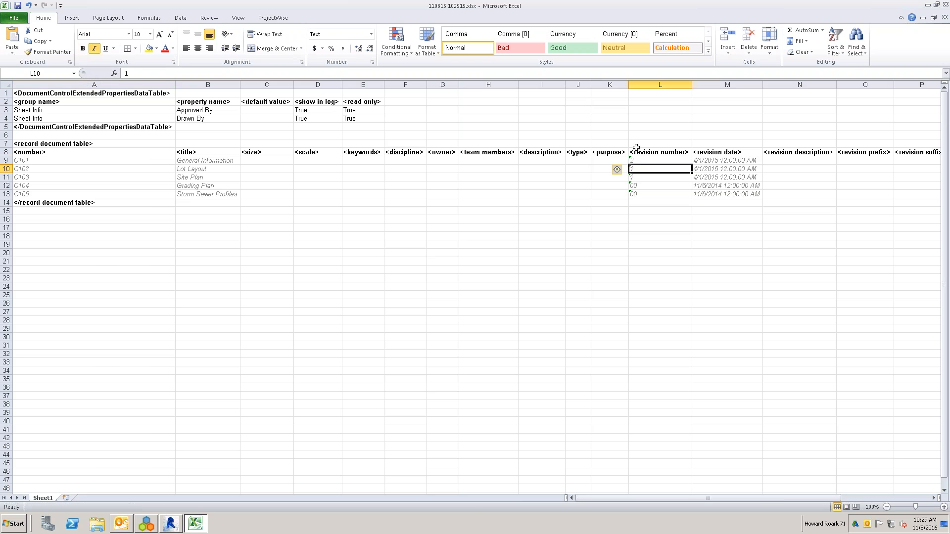
- Copy C101's revision number 2 to record documents C102 through C105
click(638, 161)
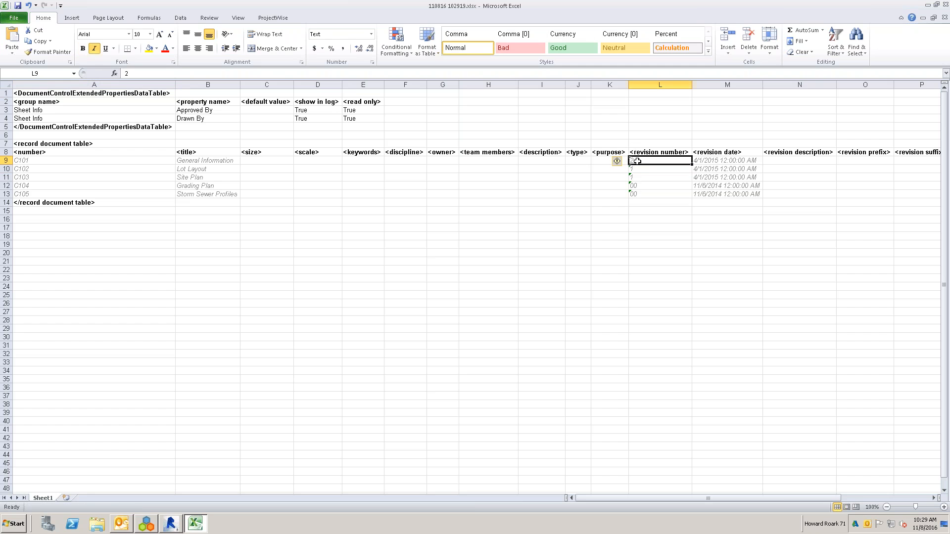
key(ctrl+c)
drag(671, 169, 671, 192)
key(ctrl+v)
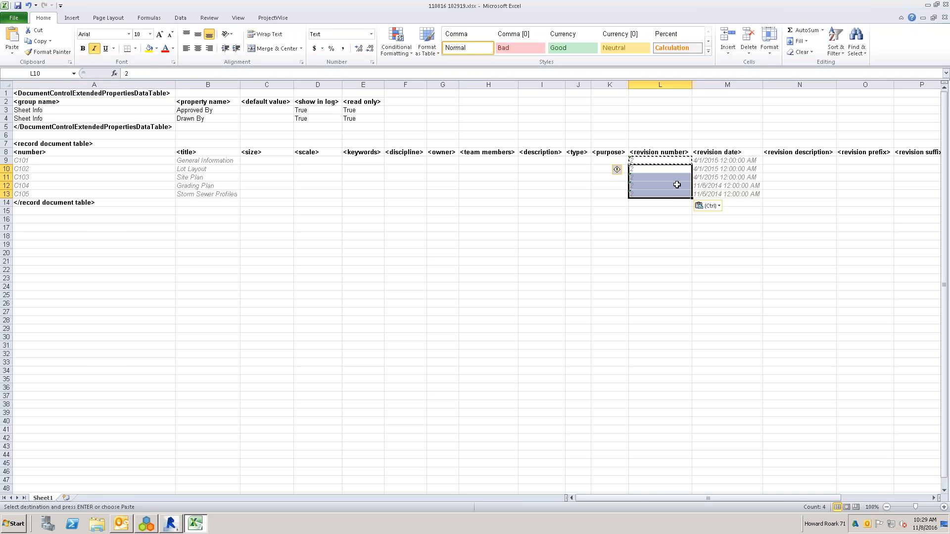
key(Escape)
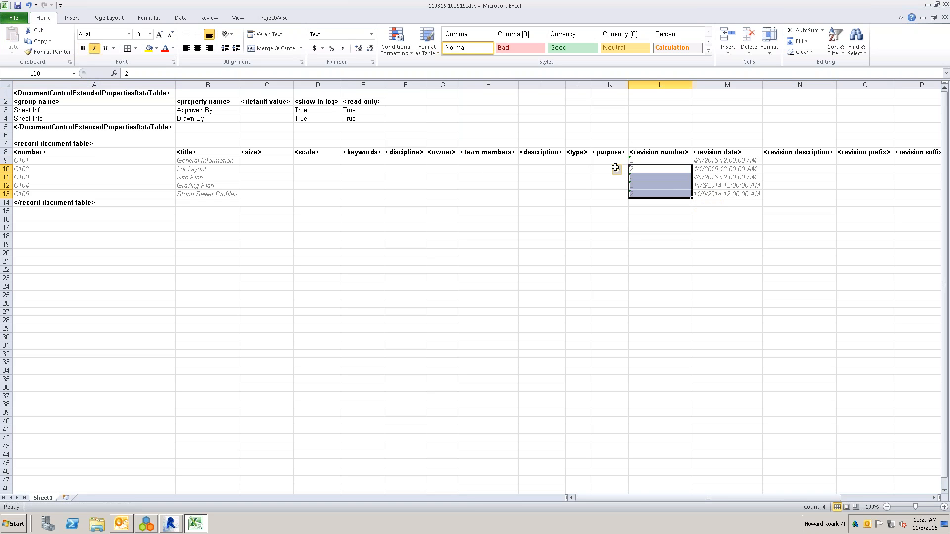
- Insert two blank rows above the closing record document table tag, below C105
drag(7, 202, 7, 210)
right_click(7, 211)
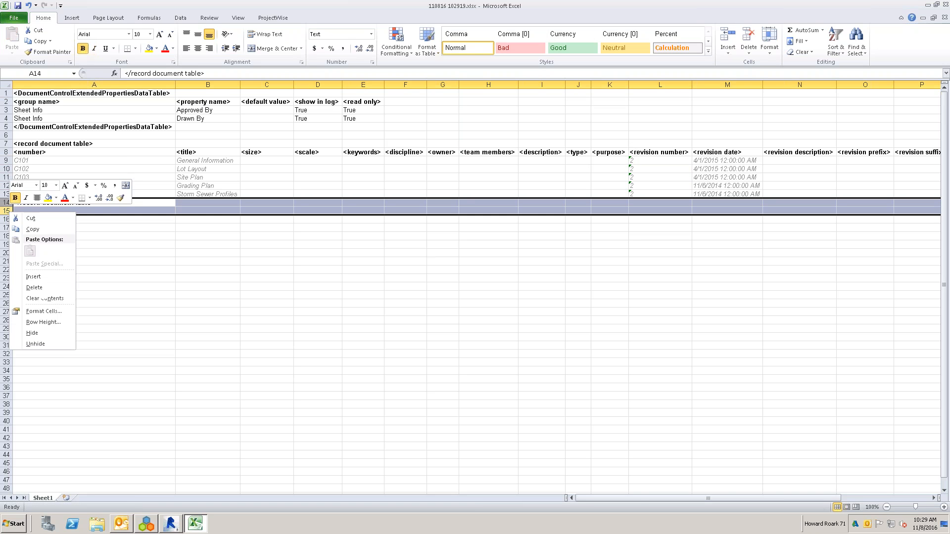
click(30, 276)
click(56, 203)
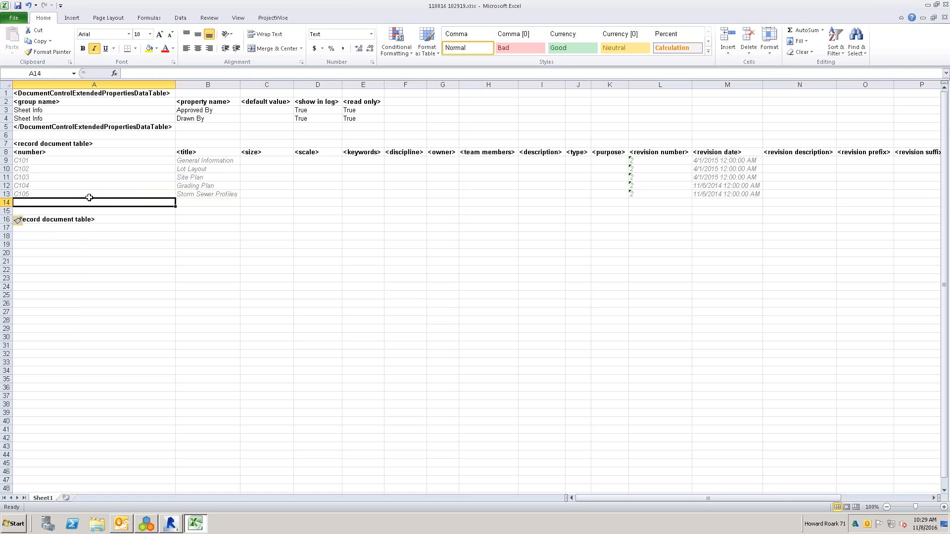
- Add record documents C101A with the title "Misc." and C102A with the title "Additional" in the blank rows
text(C101A)
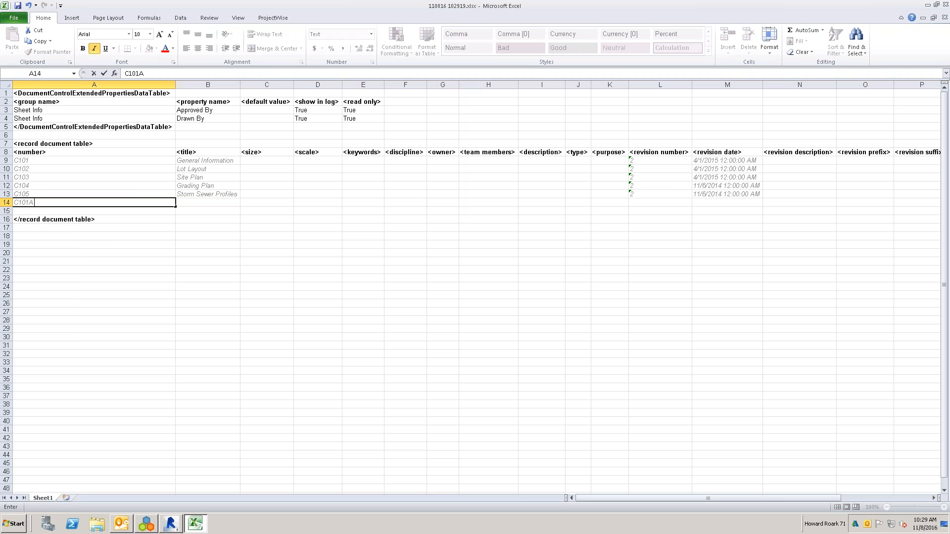
key(Tab)
text(Misc.)
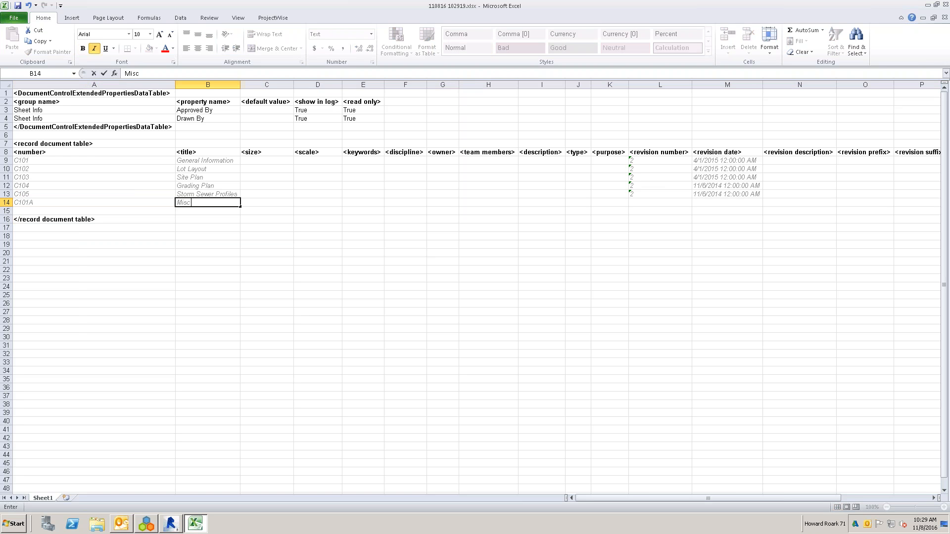
key(Return)
text(C10)
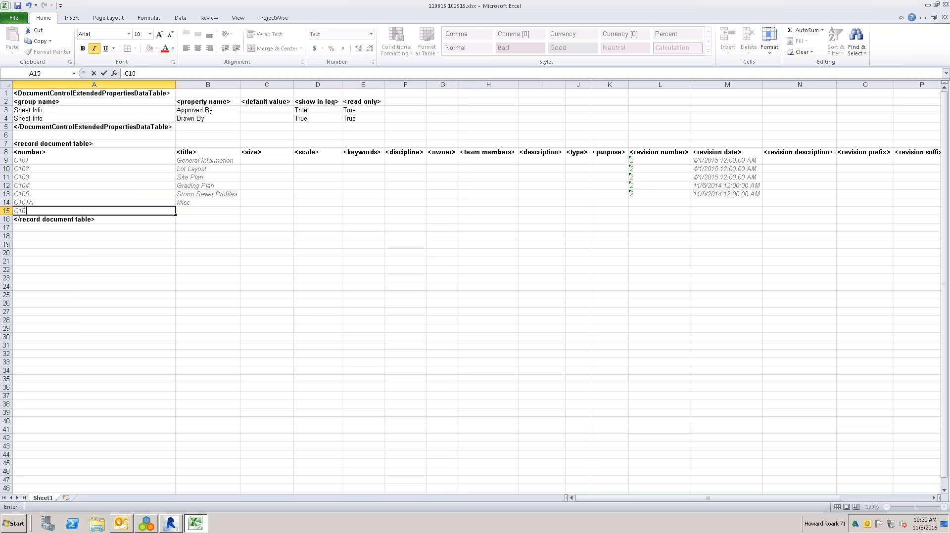
text(2A)
key(Tab)
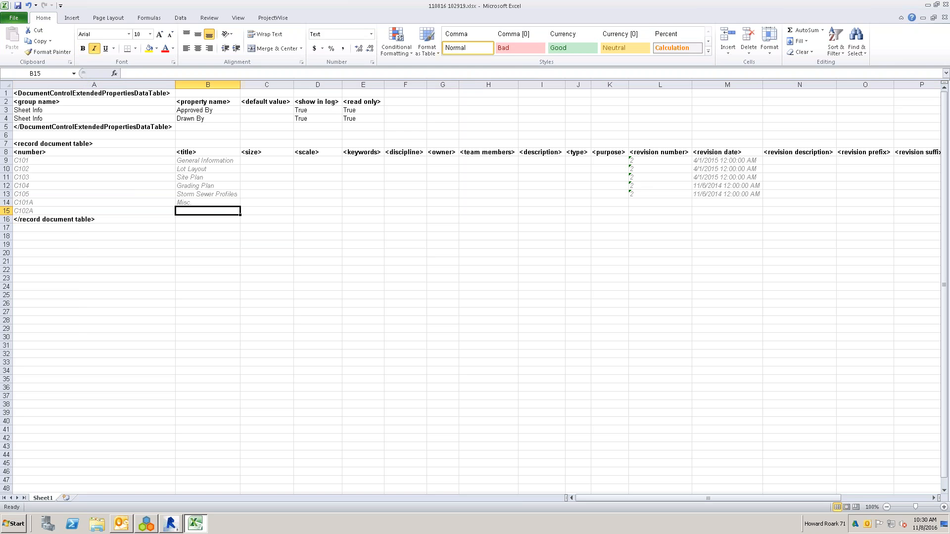
text(Additional)
key(Tab)
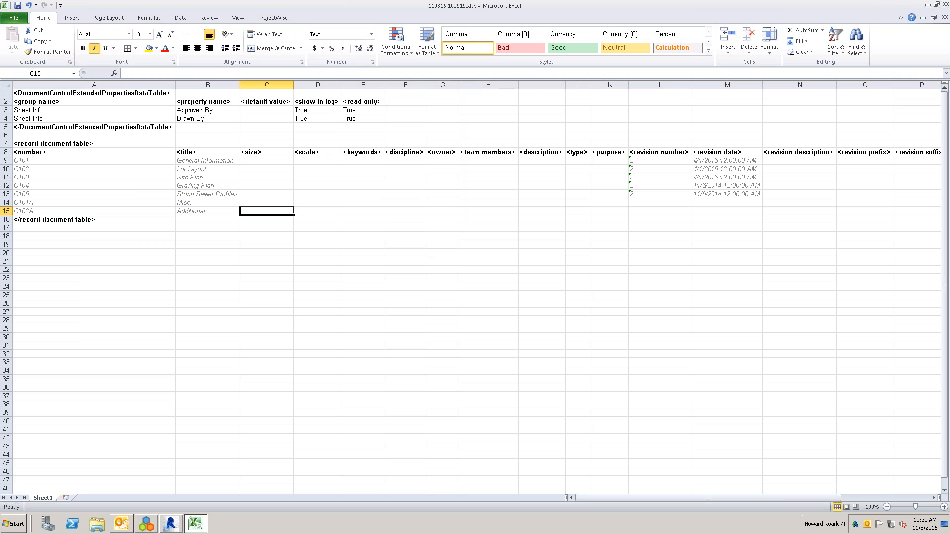
- Save and close the spreadsheet, and import its changes into Newforma Project Center
click(945, 6)
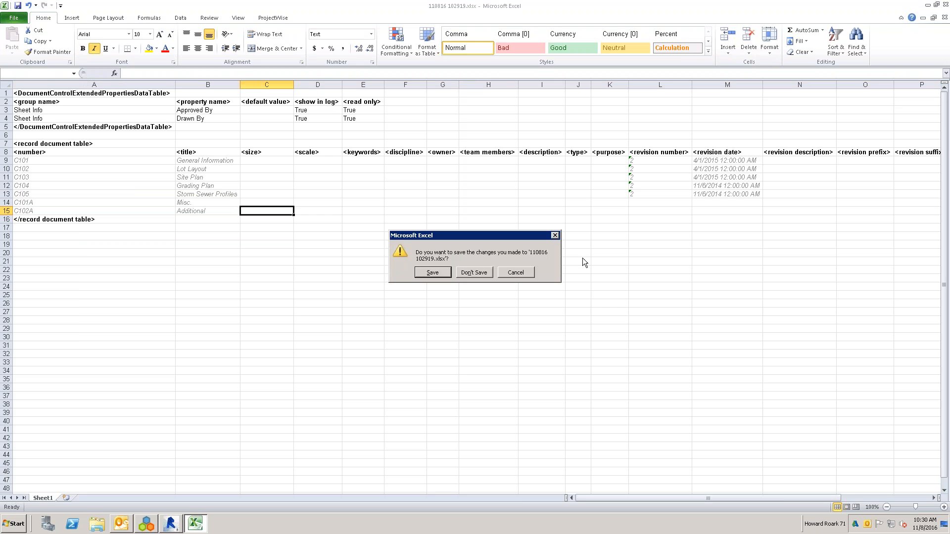
click(436, 273)
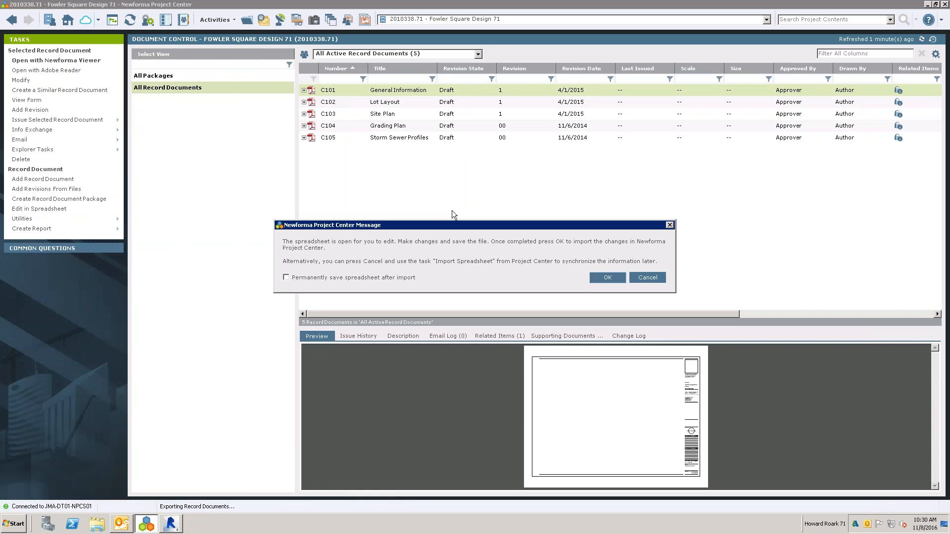
click(608, 278)
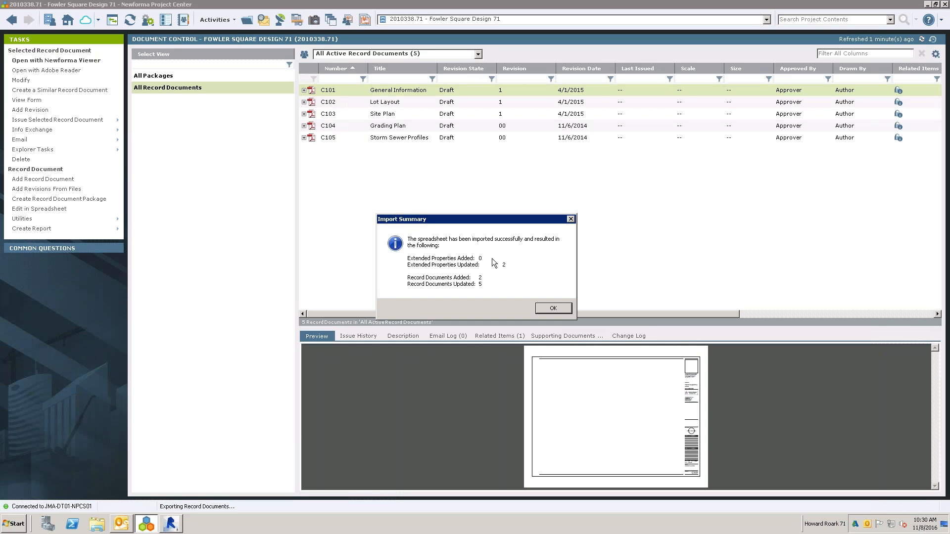
click(552, 308)
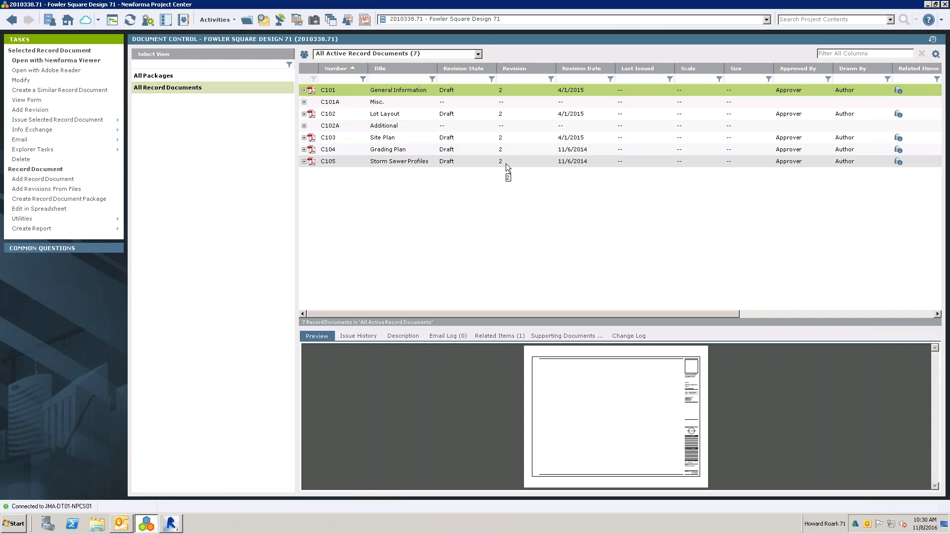
- Switch to Revit, open Synchronize and Add Revisions, and examine the sync actions for the C-series sheets
click(171, 525)
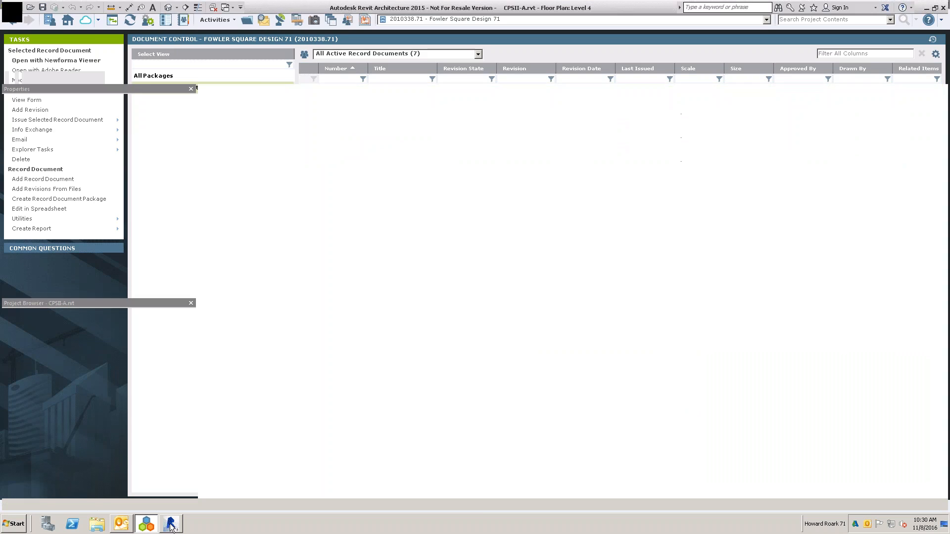
click(128, 42)
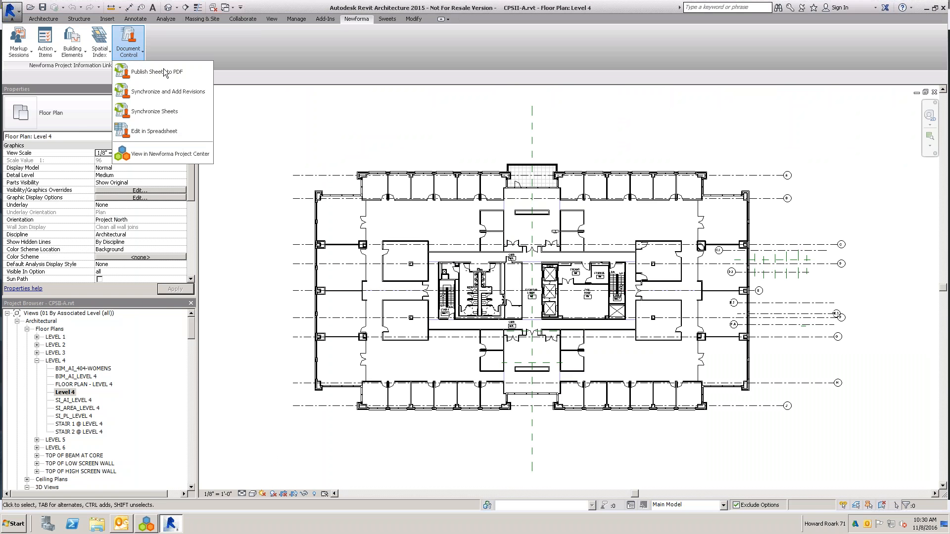
click(155, 94)
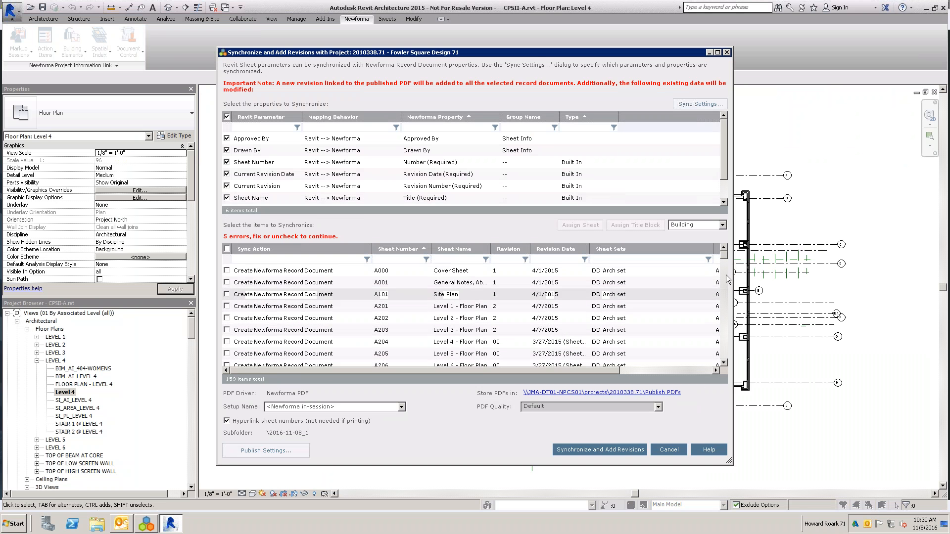
drag(727, 265, 731, 285)
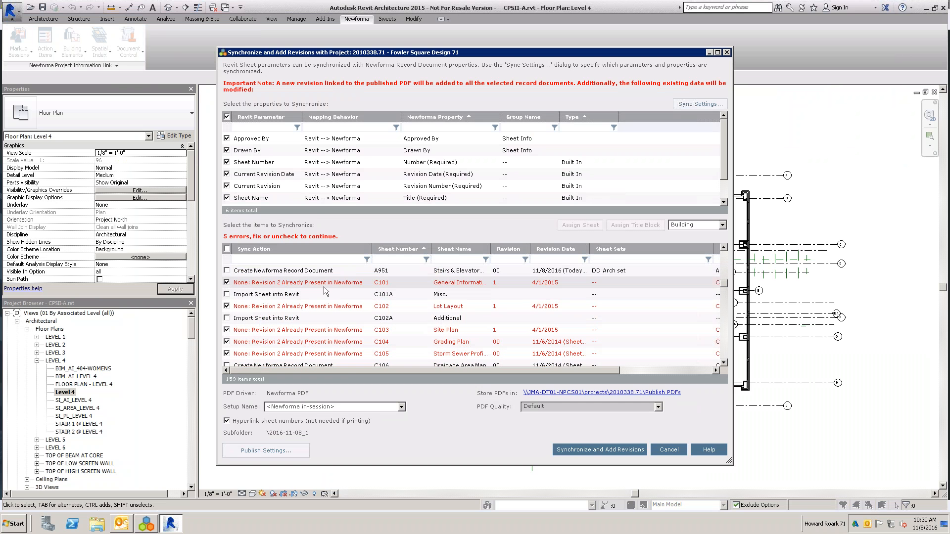
click(226, 283)
click(227, 306)
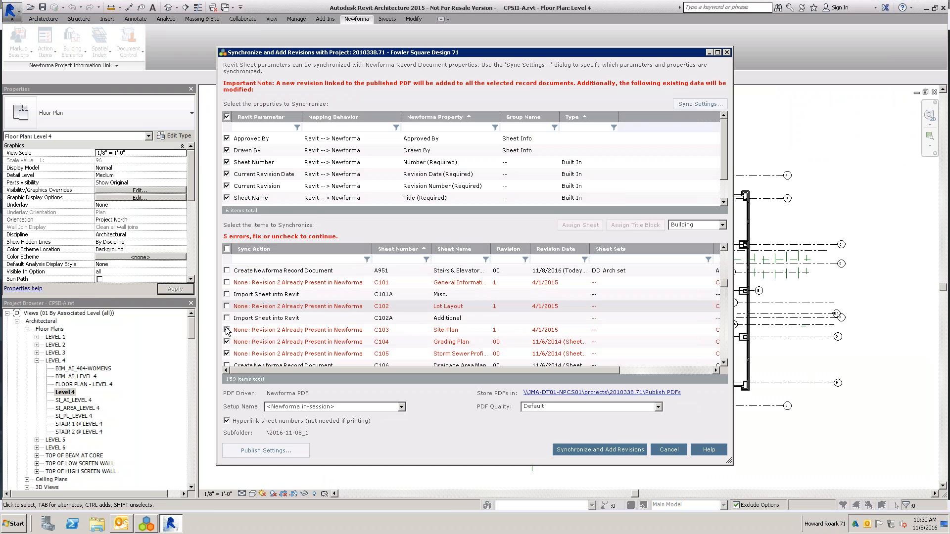
click(227, 330)
click(227, 342)
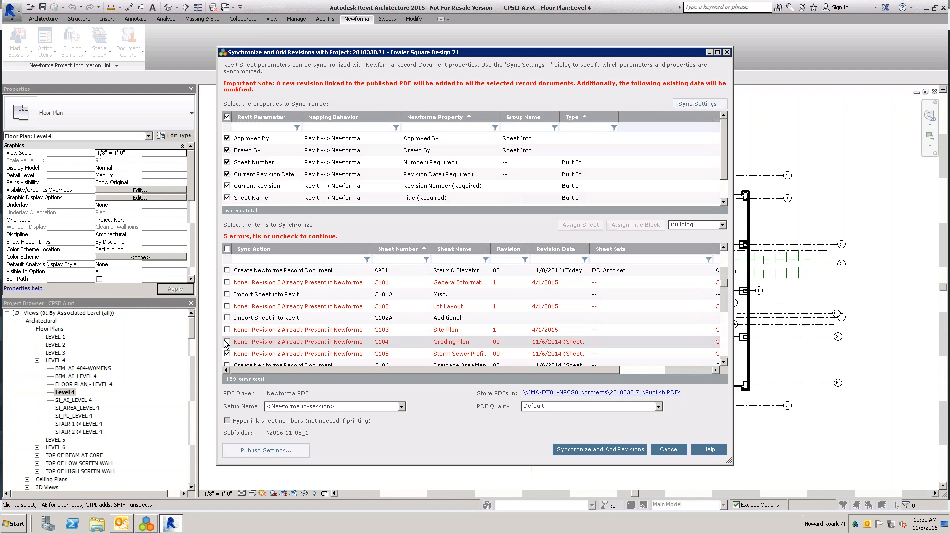
click(227, 342)
click(226, 330)
click(226, 306)
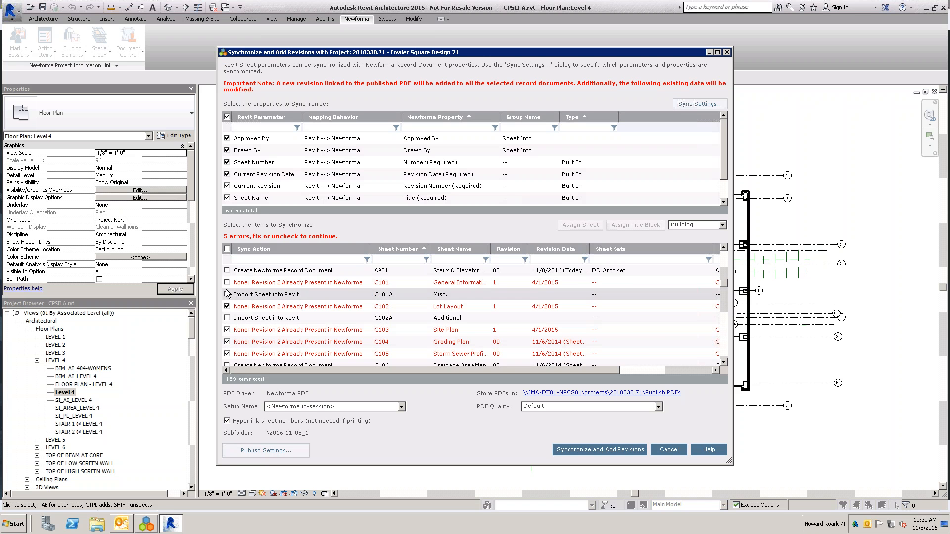
click(227, 283)
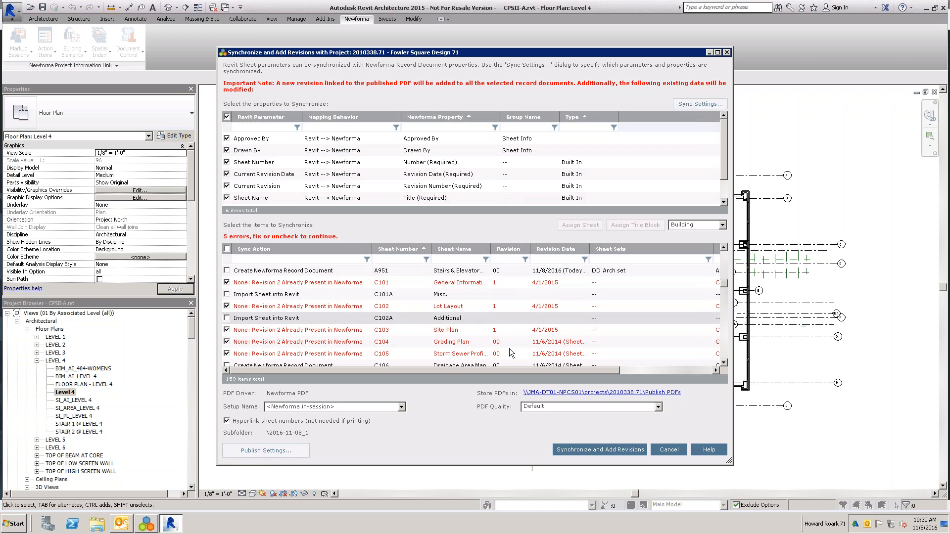
- Filter the sheet numbers by C, review the sync actions of the matching sheets, and cancel the synchronization
click(724, 363)
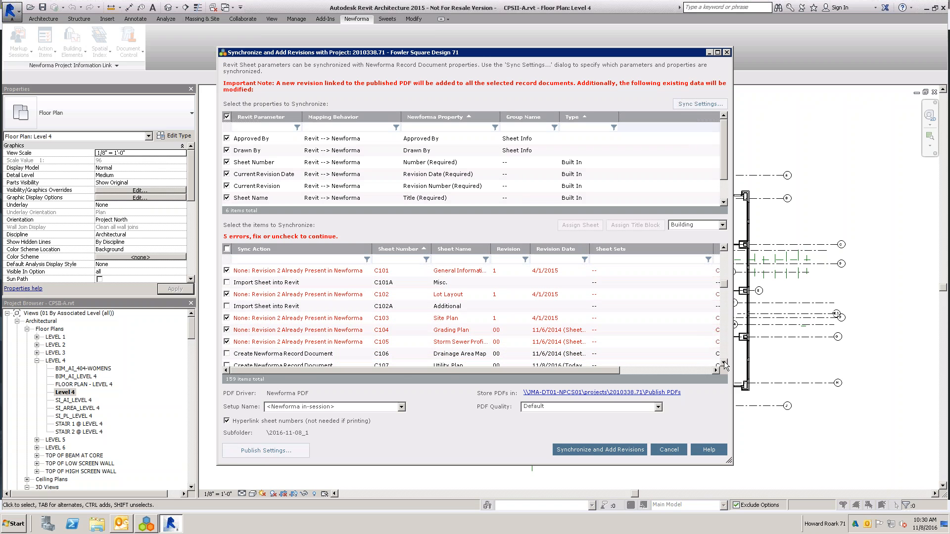
scroll(723, 361, down, 1)
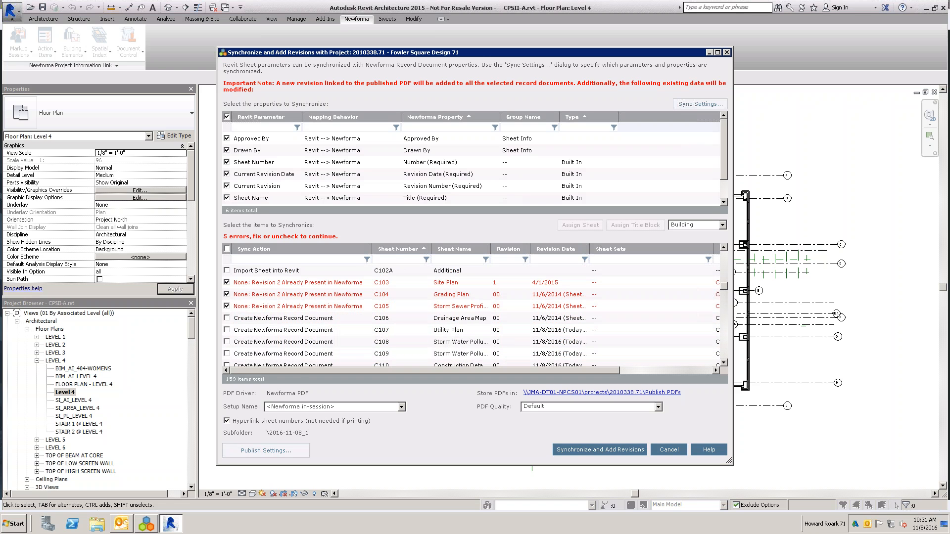
text(C)
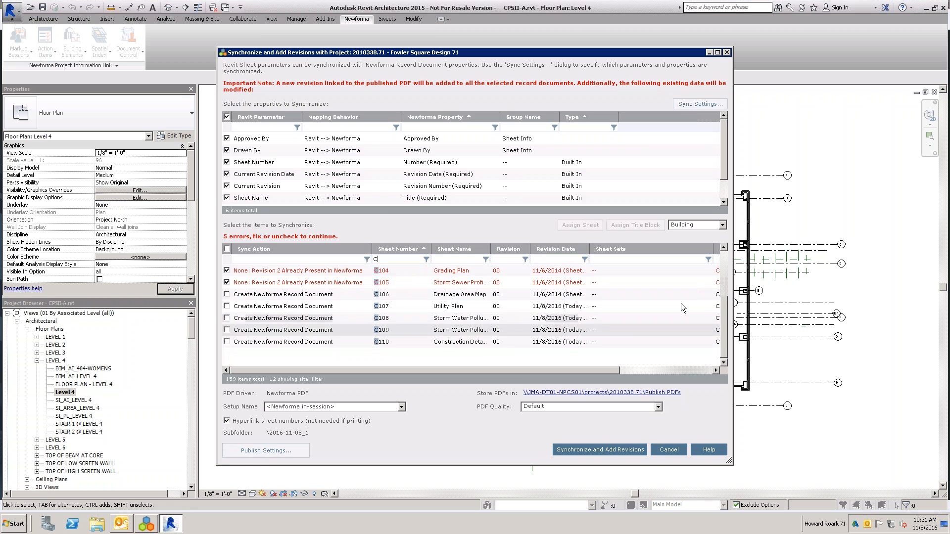
click(726, 258)
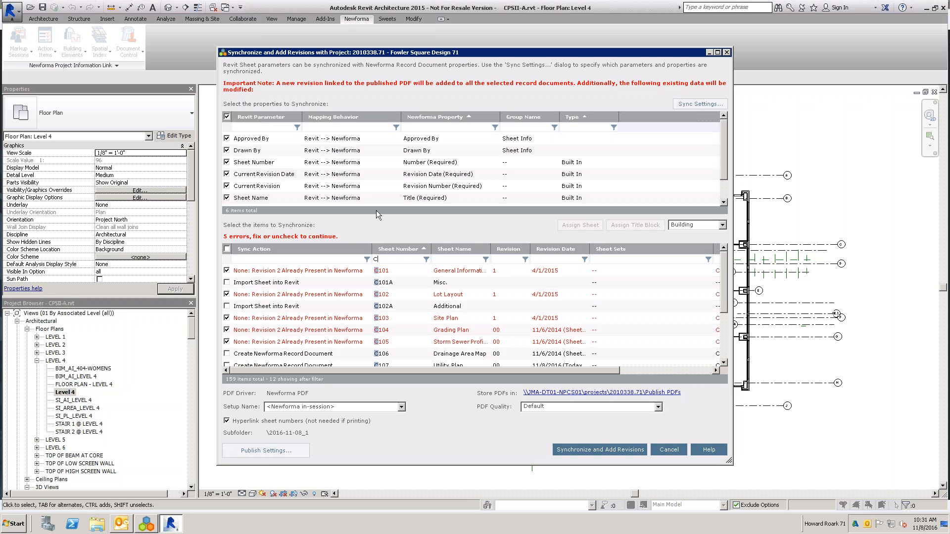
click(670, 450)
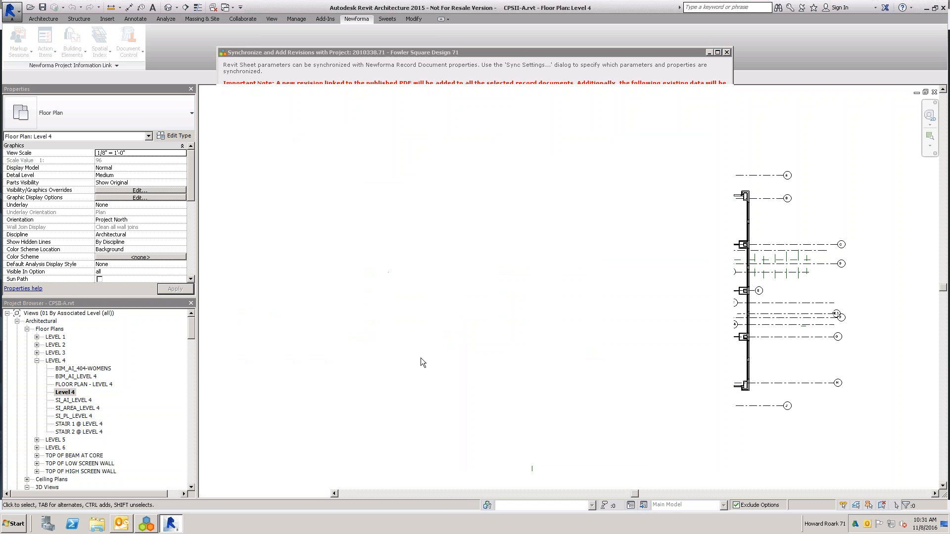
- Open Synchronize Sheets, filter the sheet numbers by C, and include C101A and C102A for import into Revit
click(129, 42)
click(154, 111)
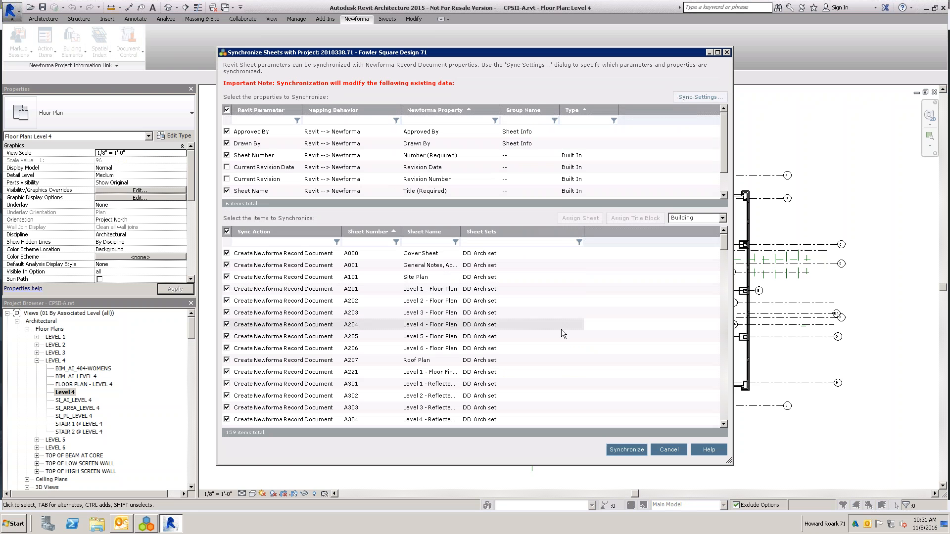
click(346, 242)
text(C)
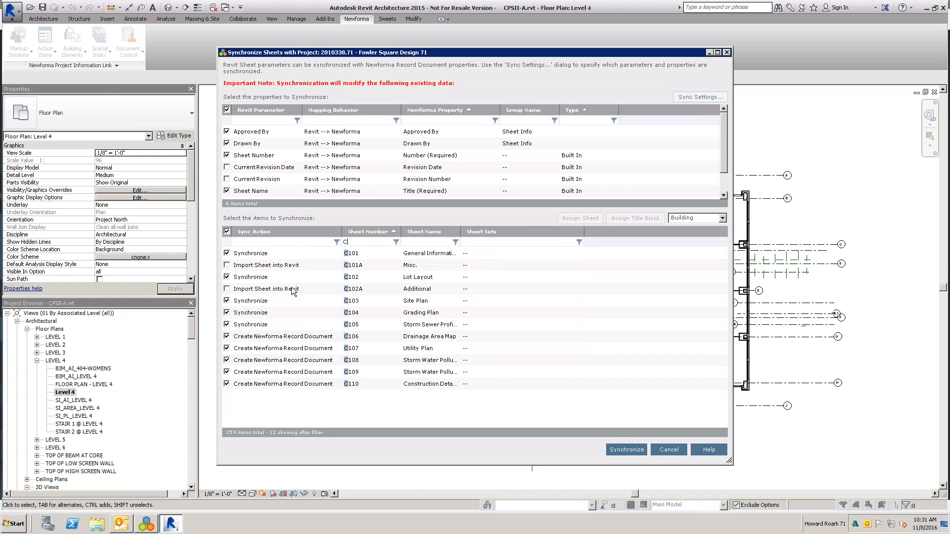
click(226, 265)
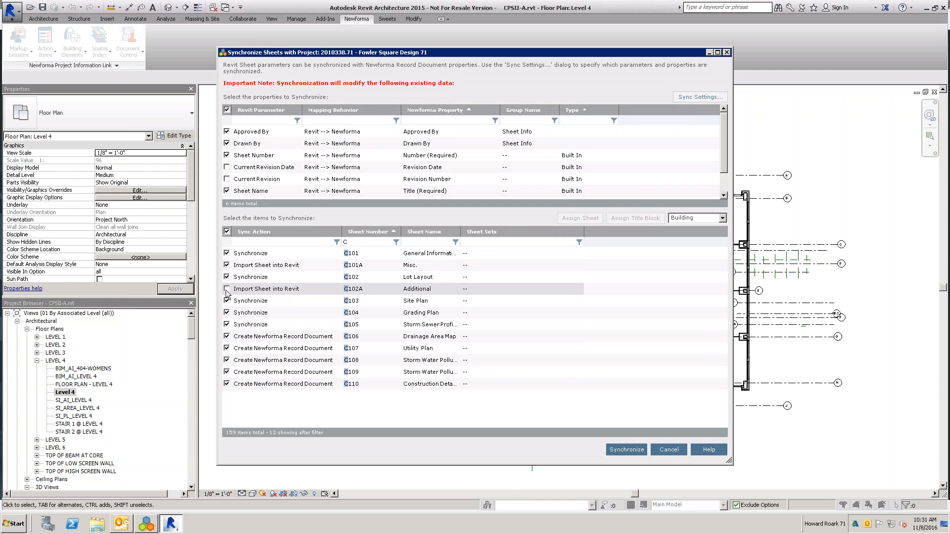
click(226, 289)
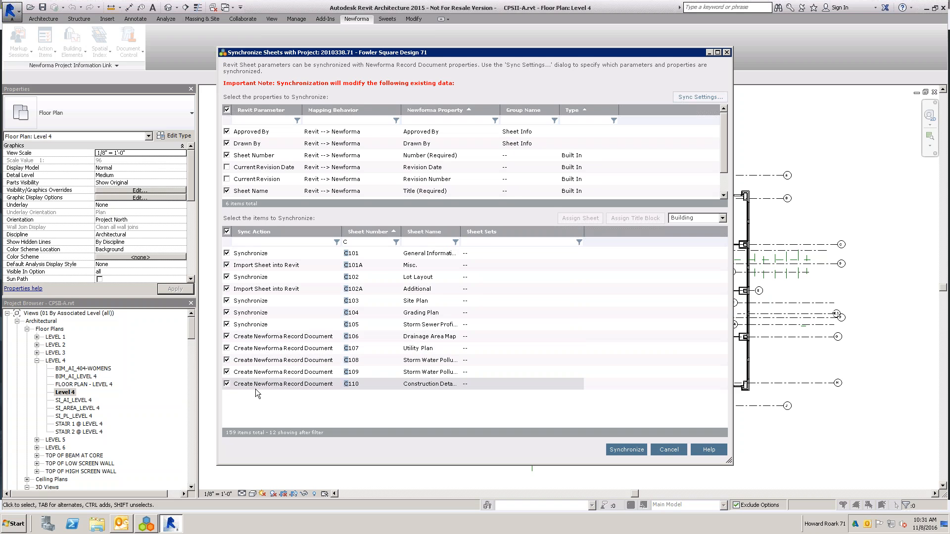
- Exclude sheets C106 through C110 from the synchronization so no Newforma record documents are created for them
click(227, 384)
click(227, 372)
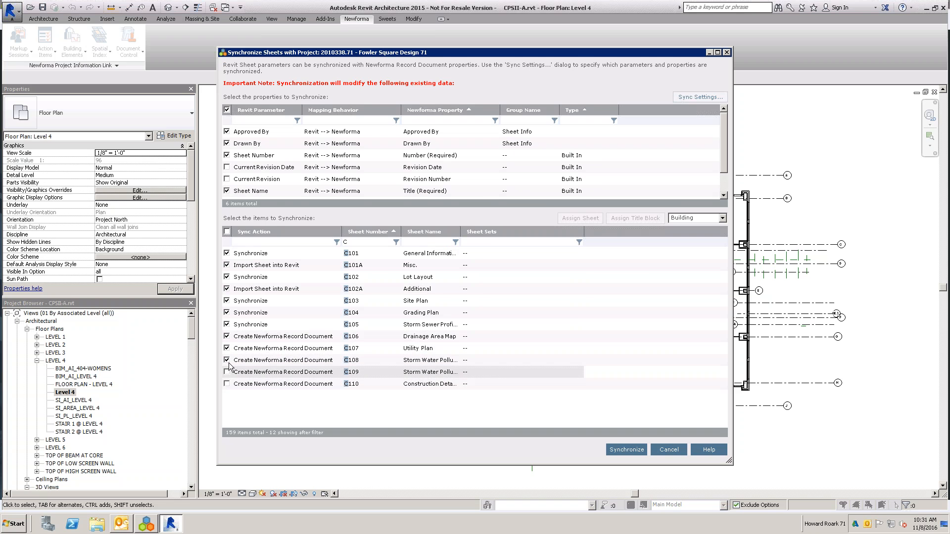
click(227, 360)
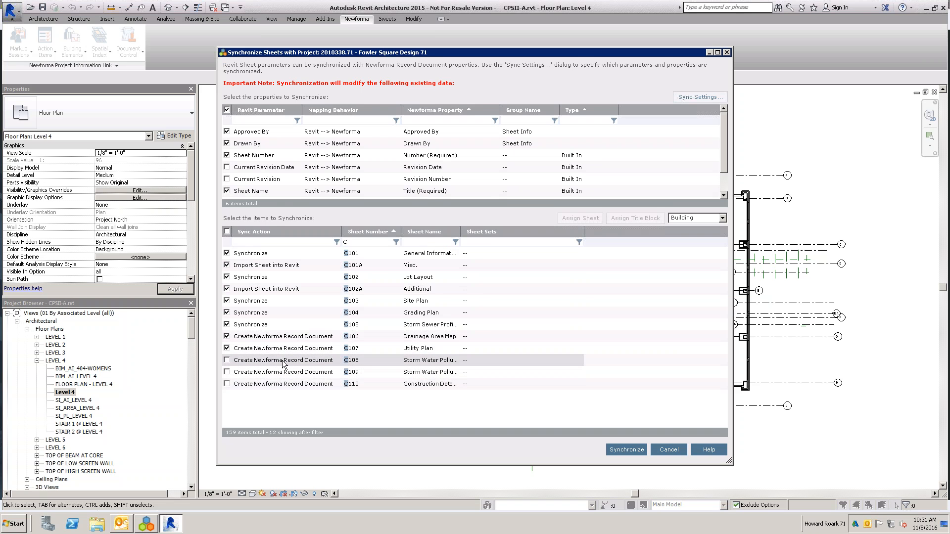
click(226, 349)
click(226, 337)
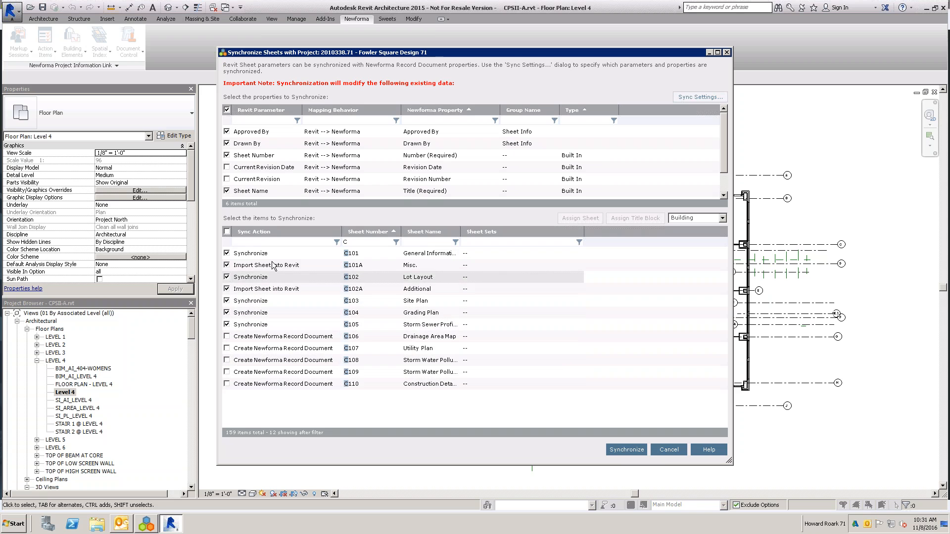
- Assign a title block to the imported sheet C102A, and assign one to sheet C101A as well
click(277, 290)
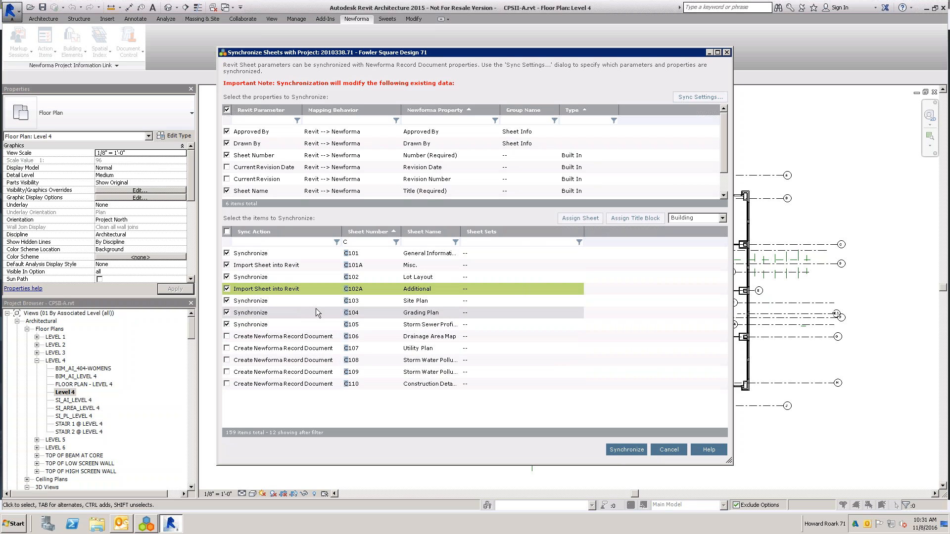
click(628, 221)
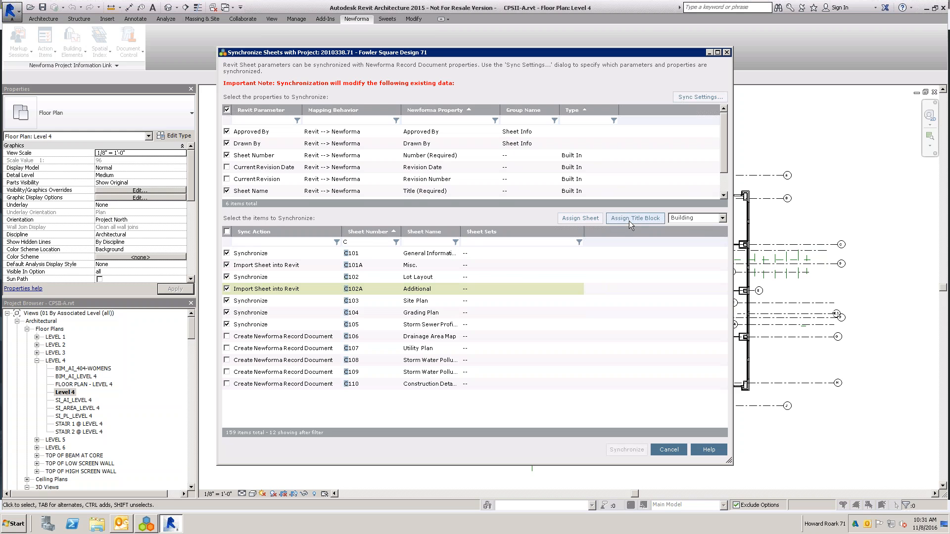
click(548, 284)
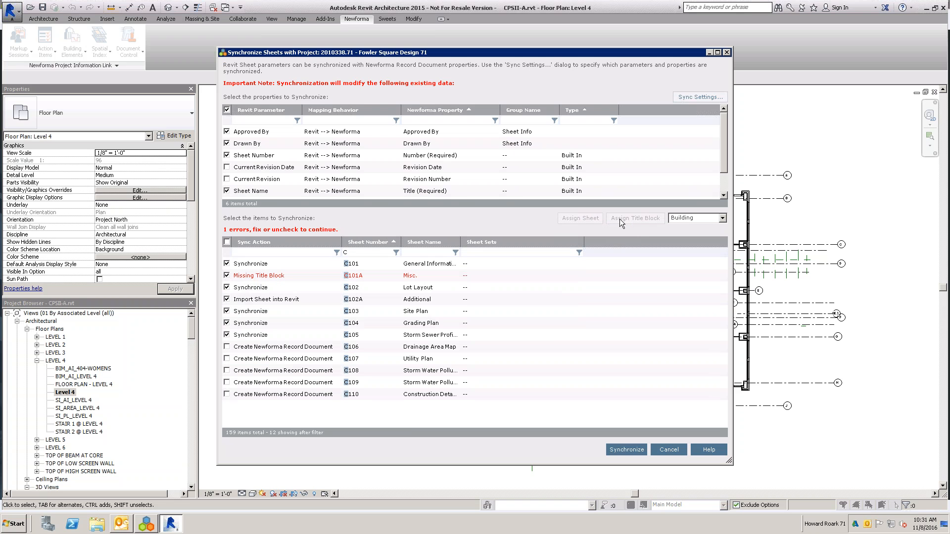
click(360, 275)
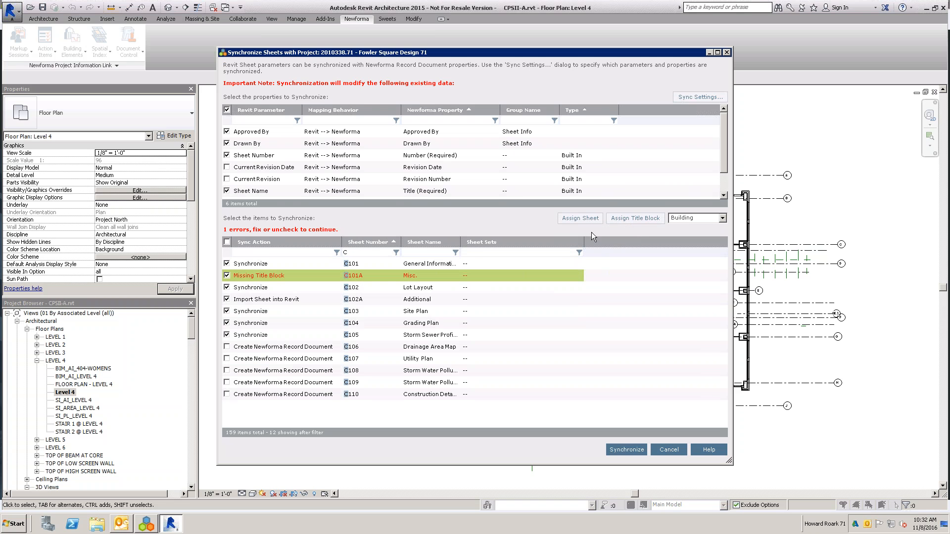
click(614, 219)
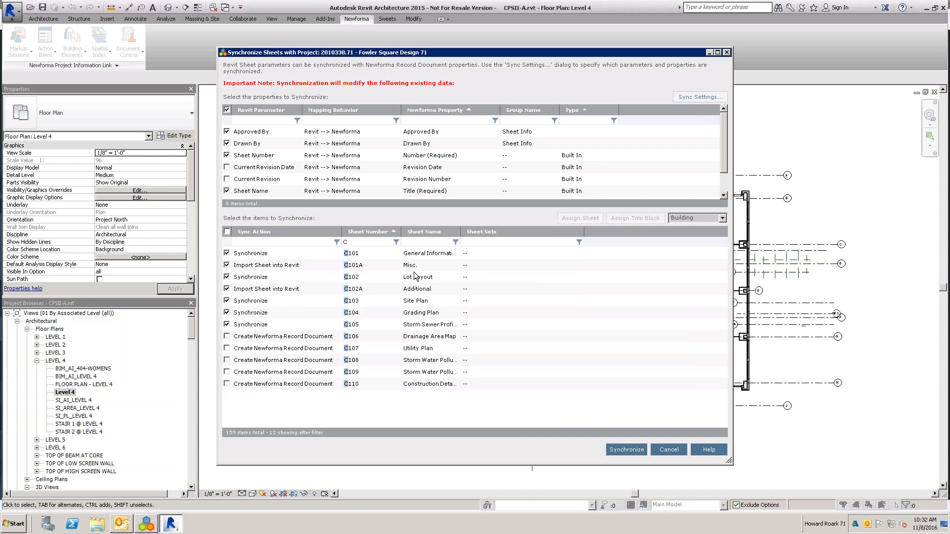
- Synchronize the included C-series sheets, dismiss the synchronization results, and switch to Newforma Project Center
click(625, 449)
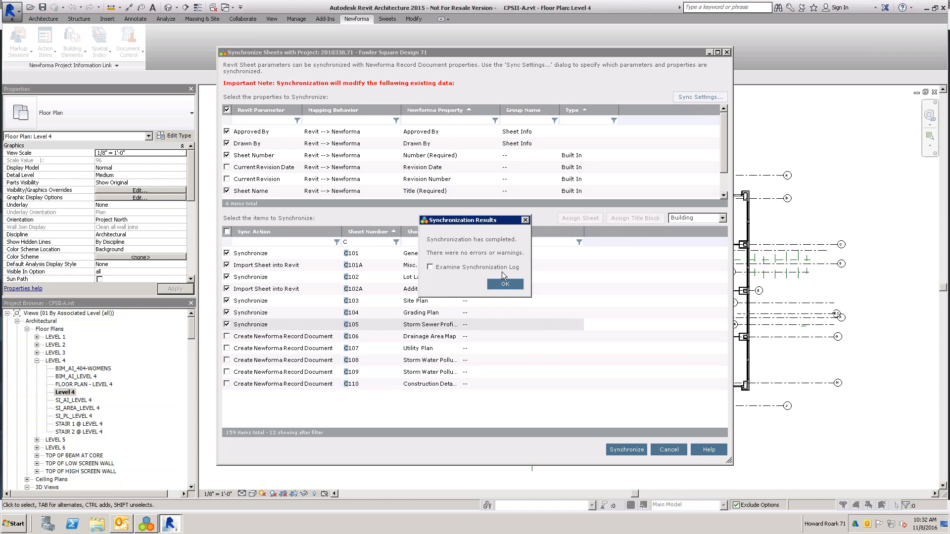
click(503, 285)
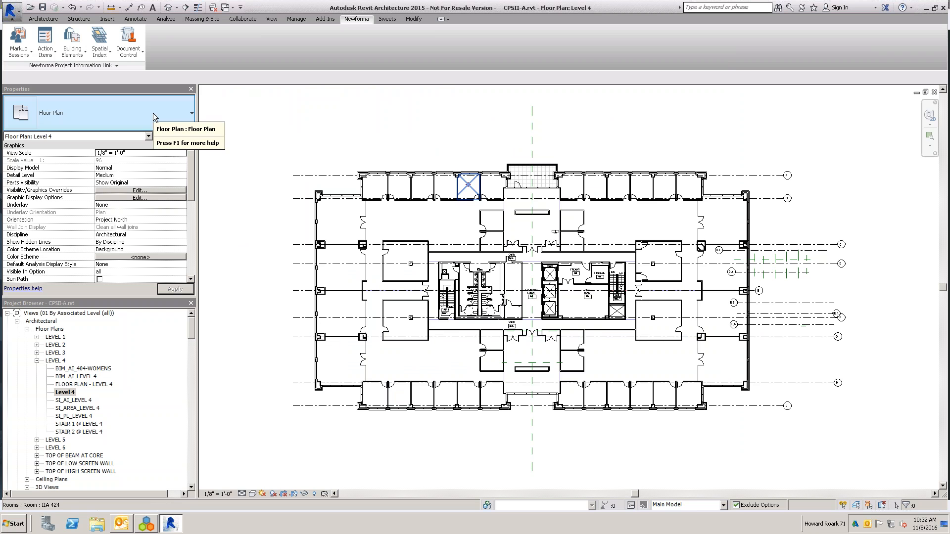
click(146, 524)
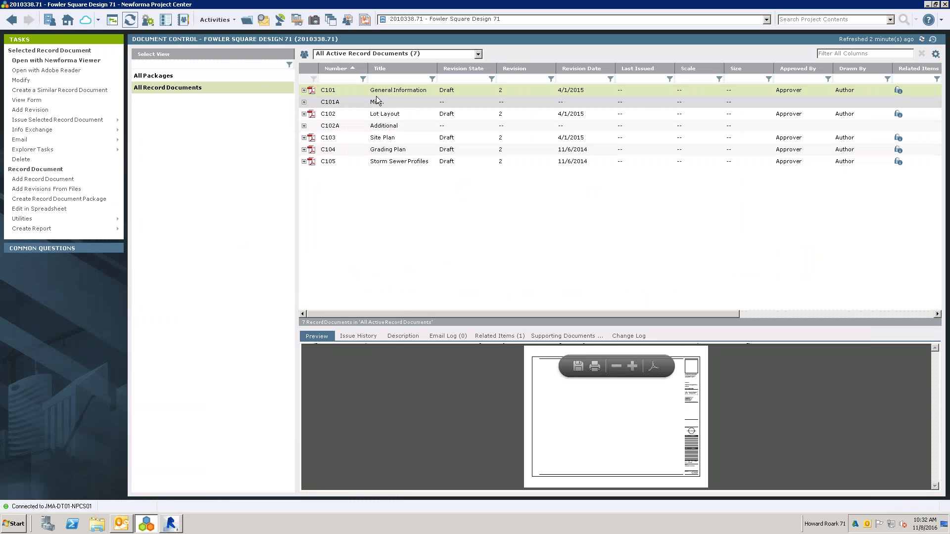
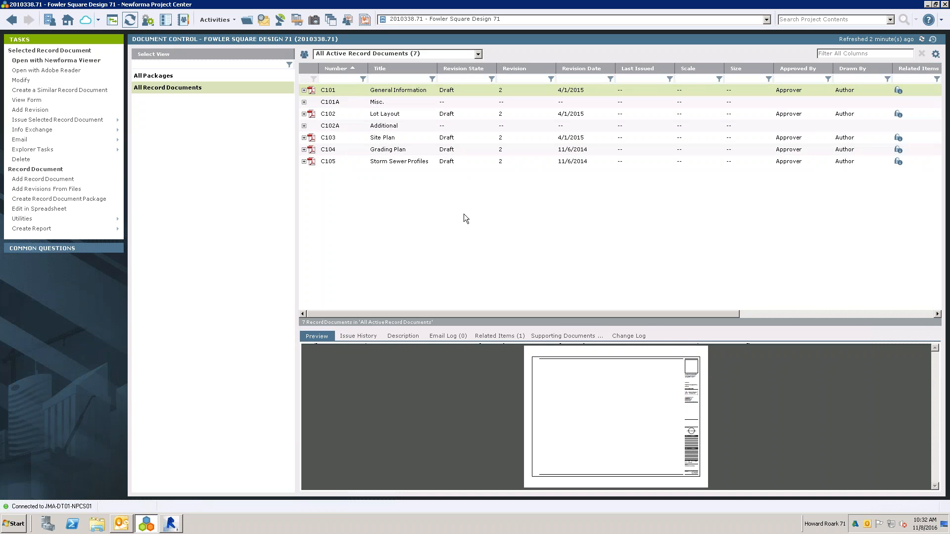
click(171, 524)
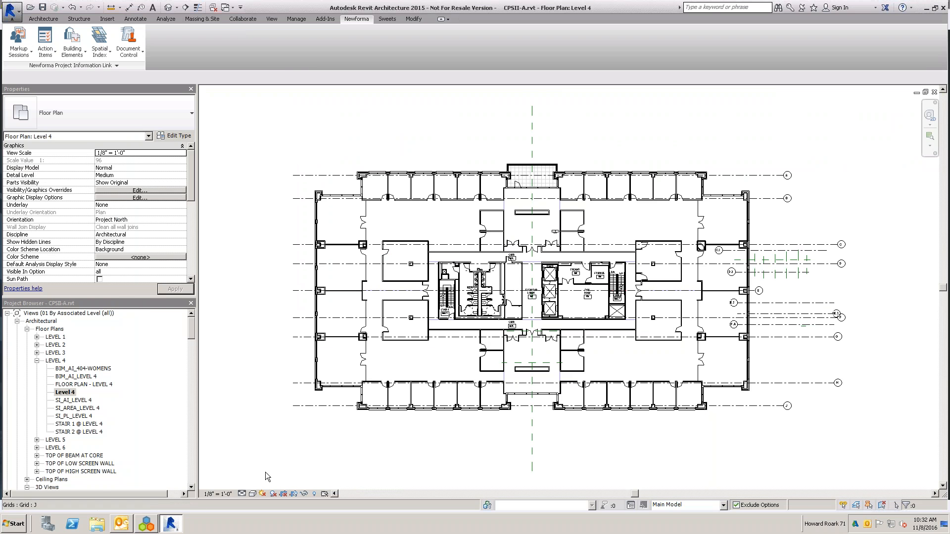
click(151, 527)
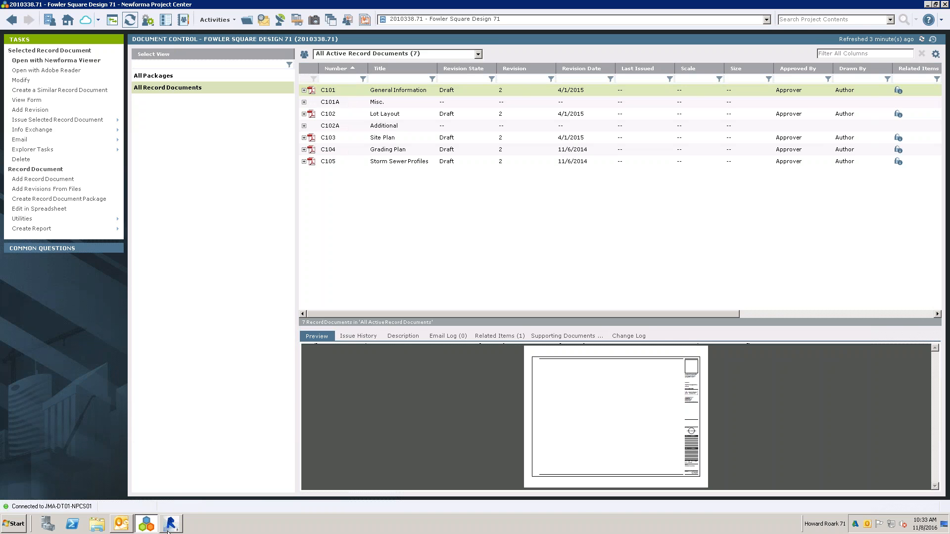
key(alt+Tab)
click(128, 44)
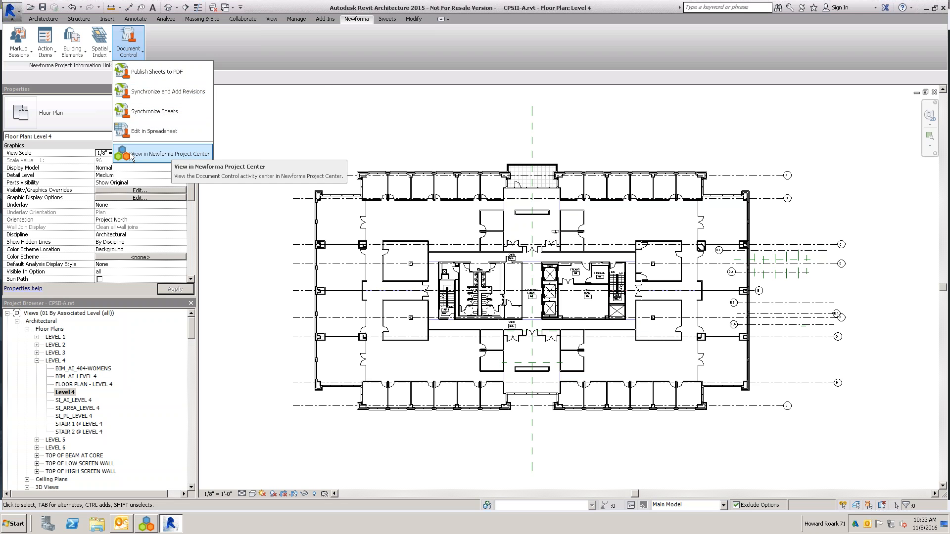
click(260, 112)
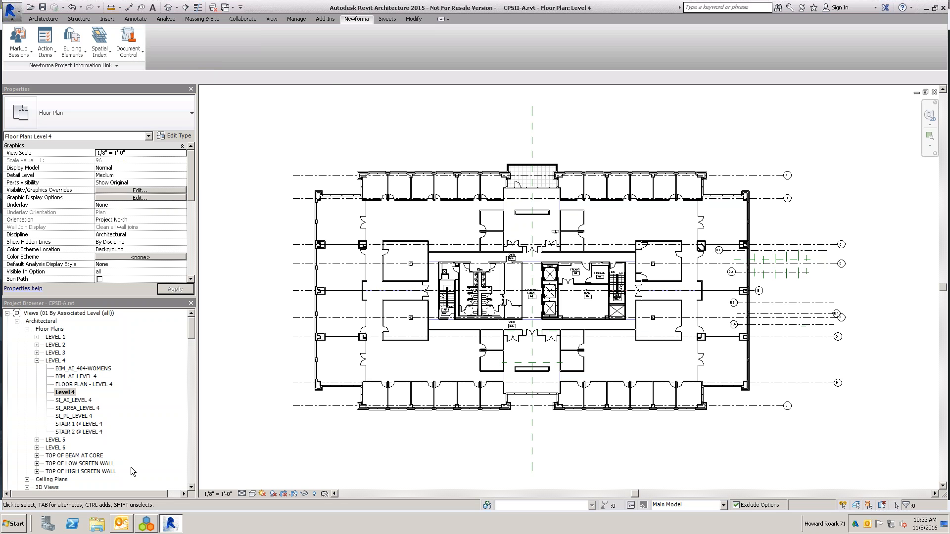
click(141, 523)
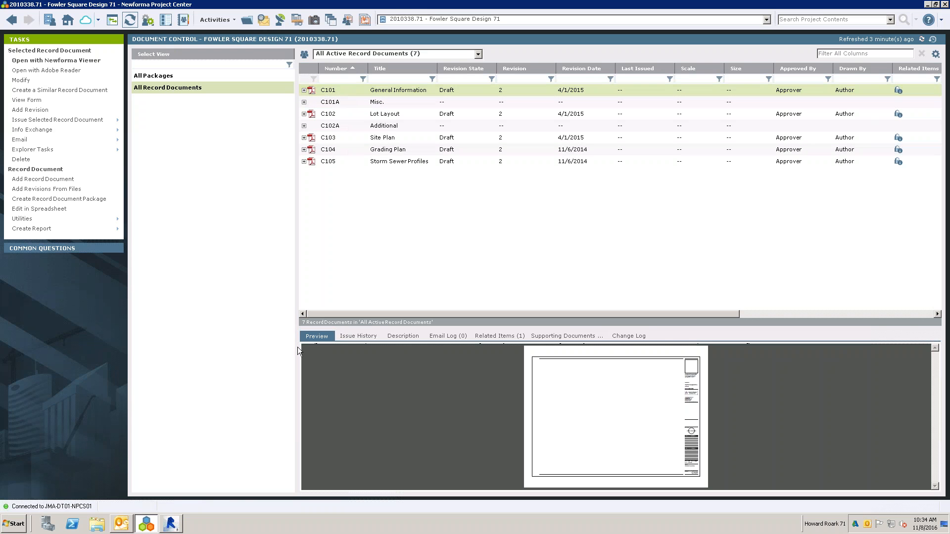
click(171, 524)
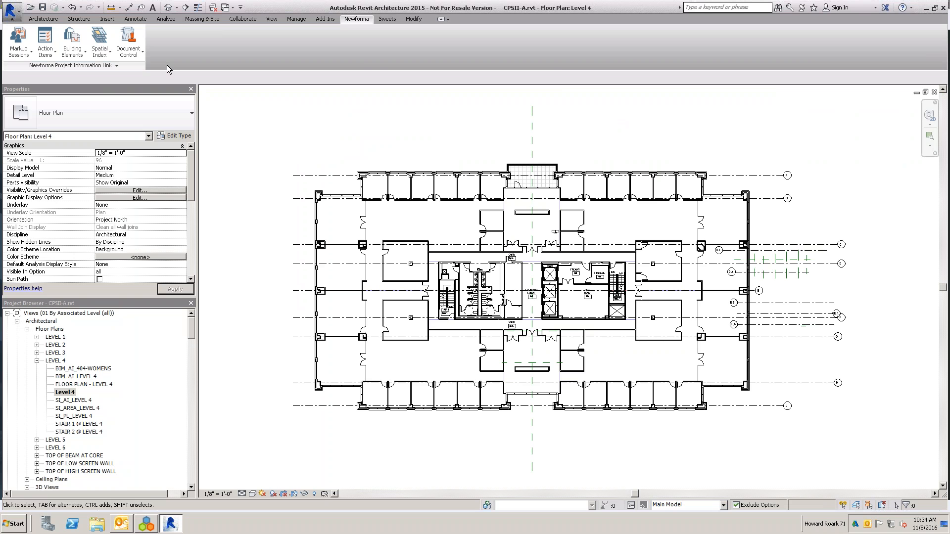
click(146, 523)
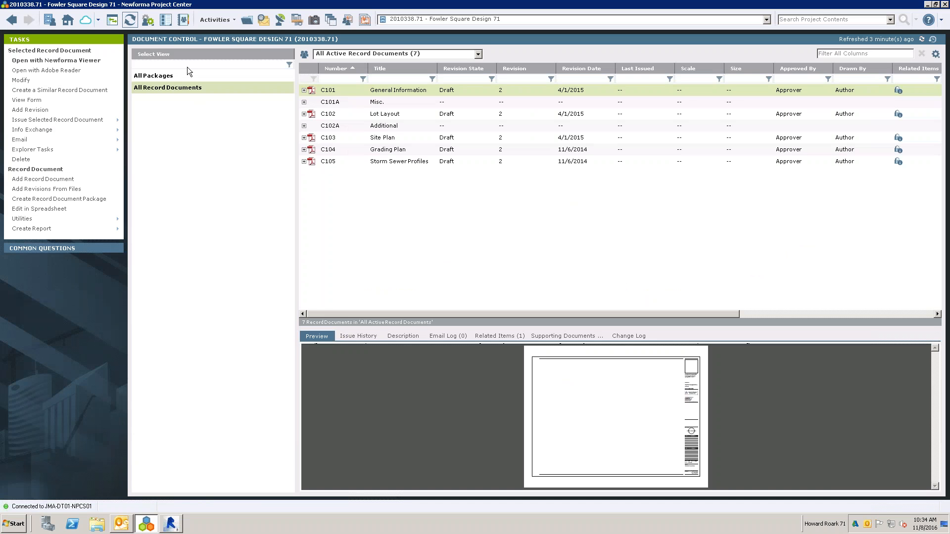
- Create a record document package named Construction containing record documents C101 through C105
click(165, 76)
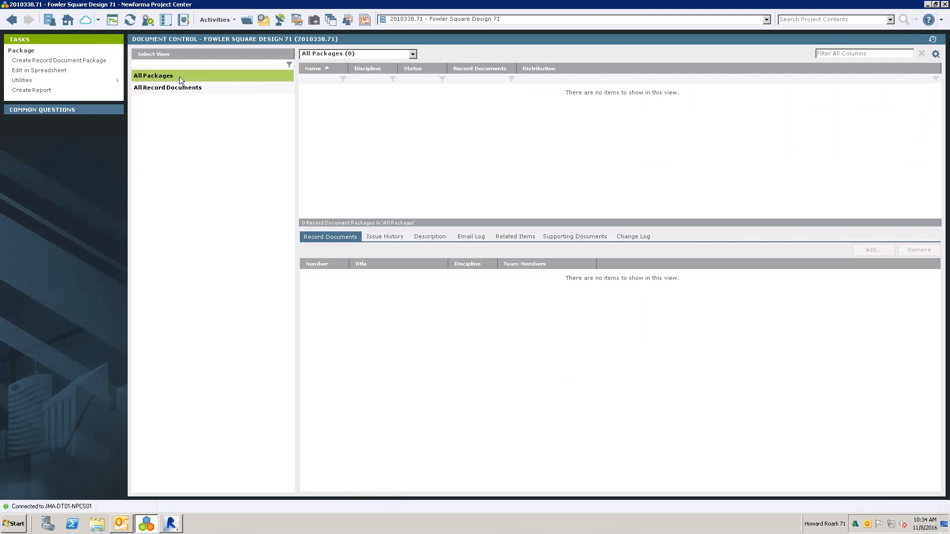
click(30, 61)
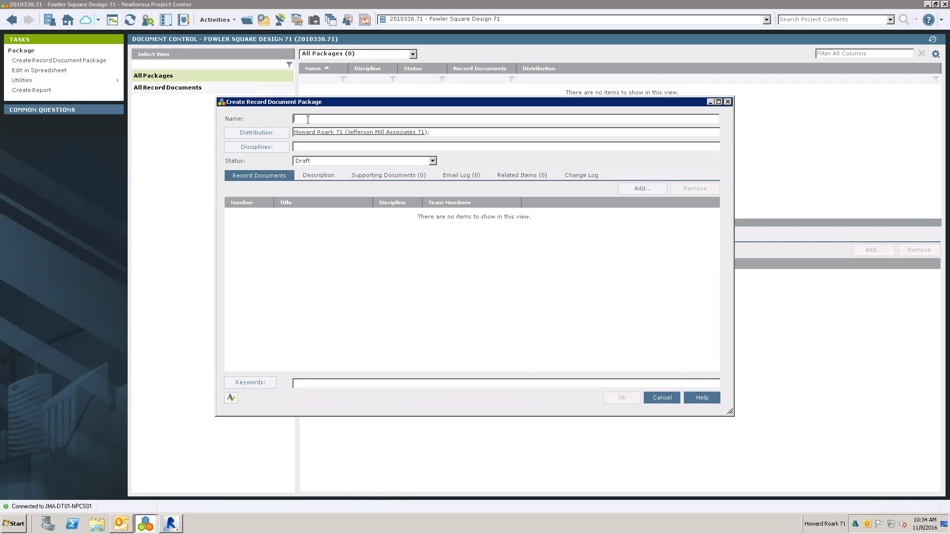
text(Construction)
key(Tab)
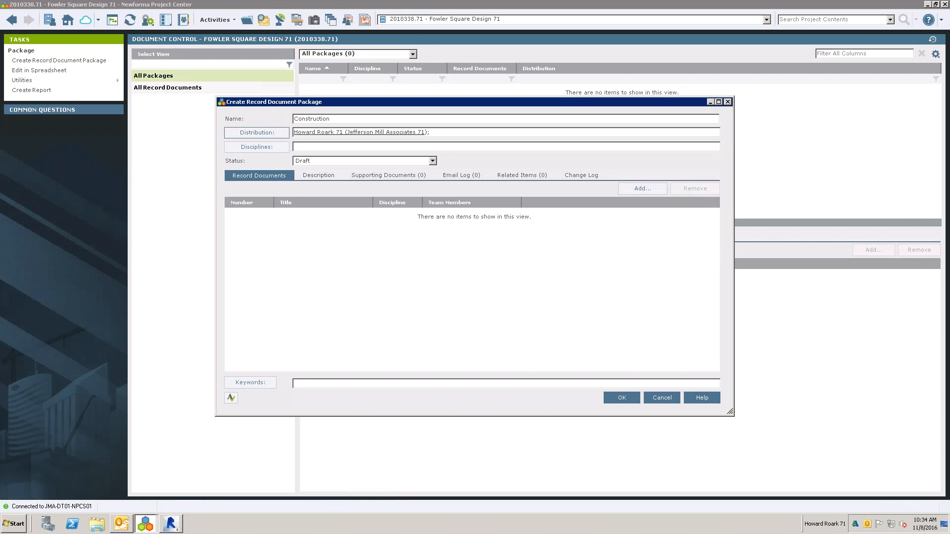
click(643, 189)
click(289, 212)
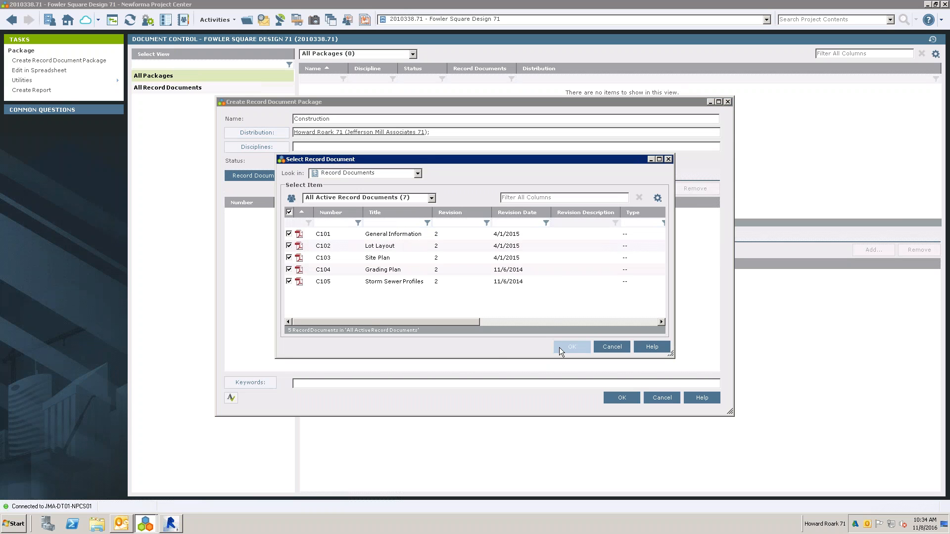
click(564, 347)
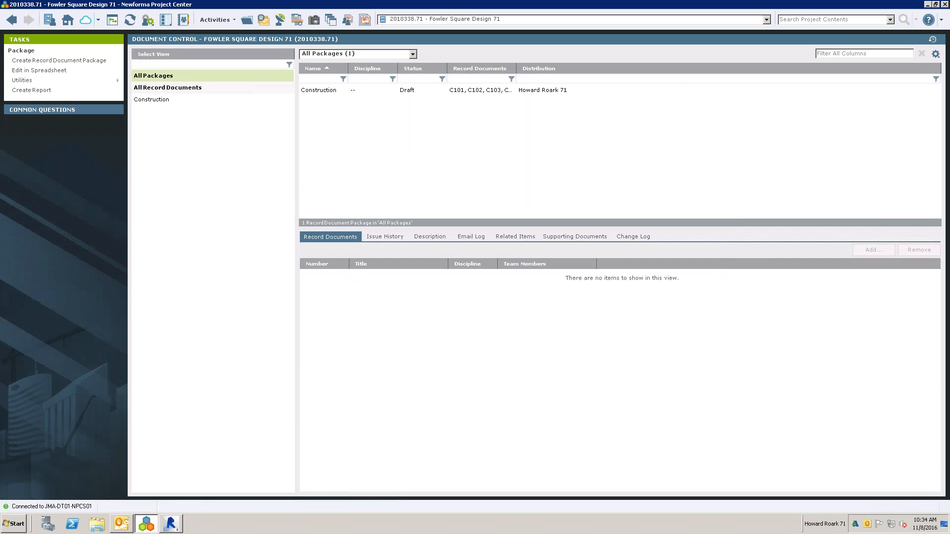
- Show the record documents contained in the Construction package
click(141, 100)
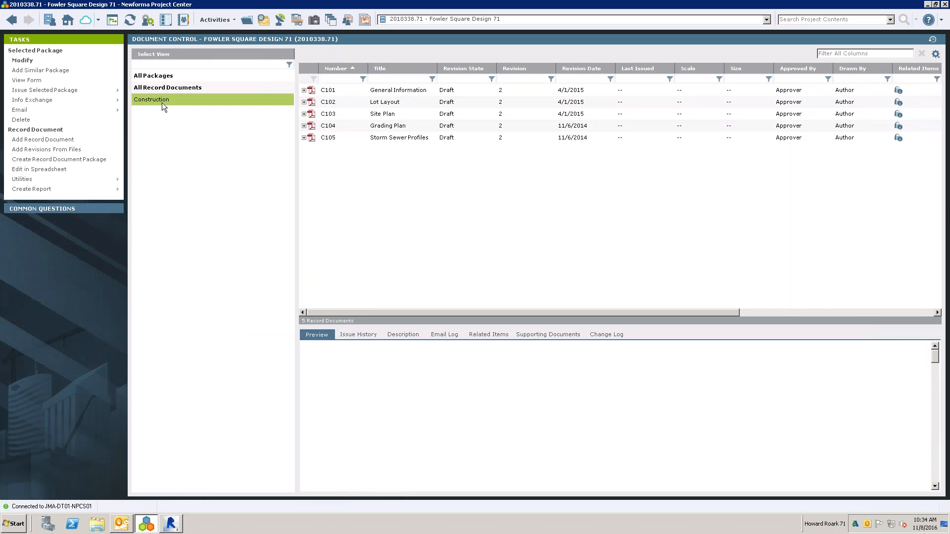
click(73, 92)
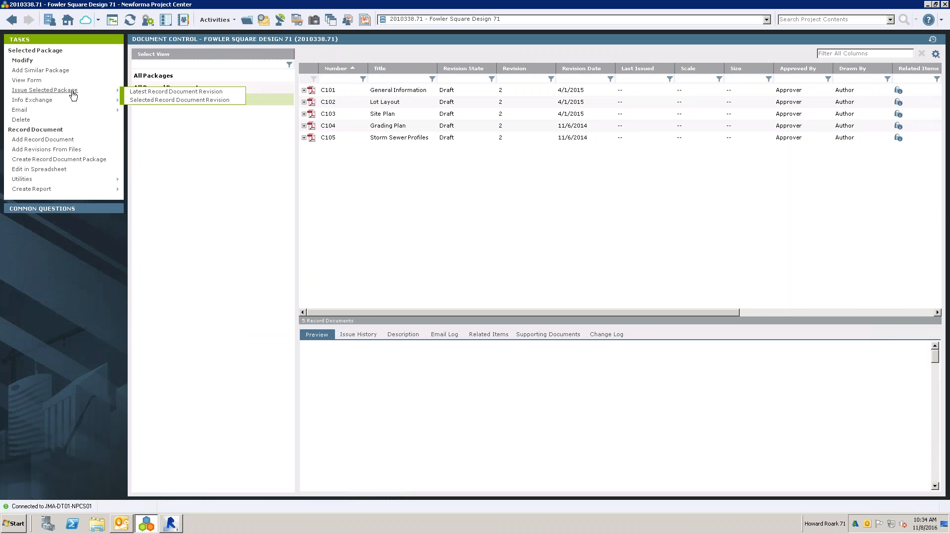
click(183, 152)
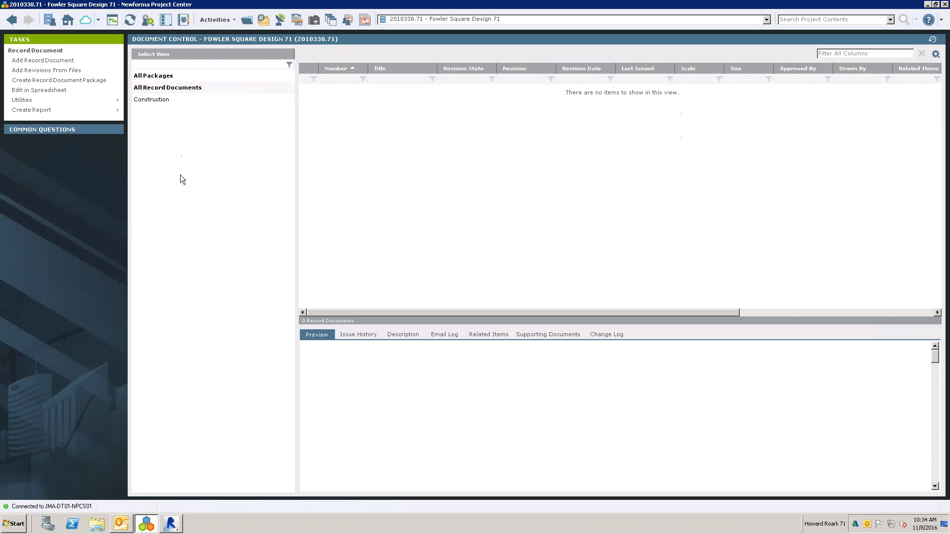
click(45, 84)
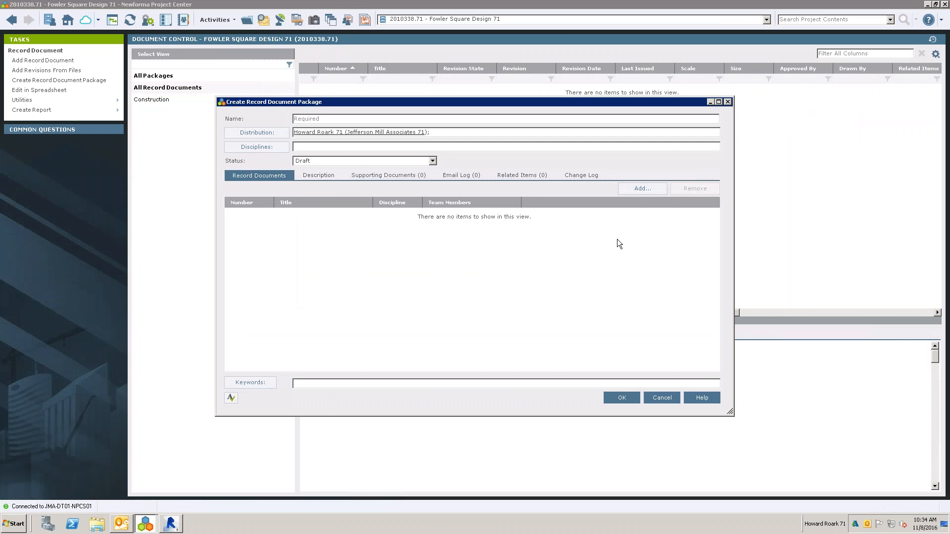
click(640, 190)
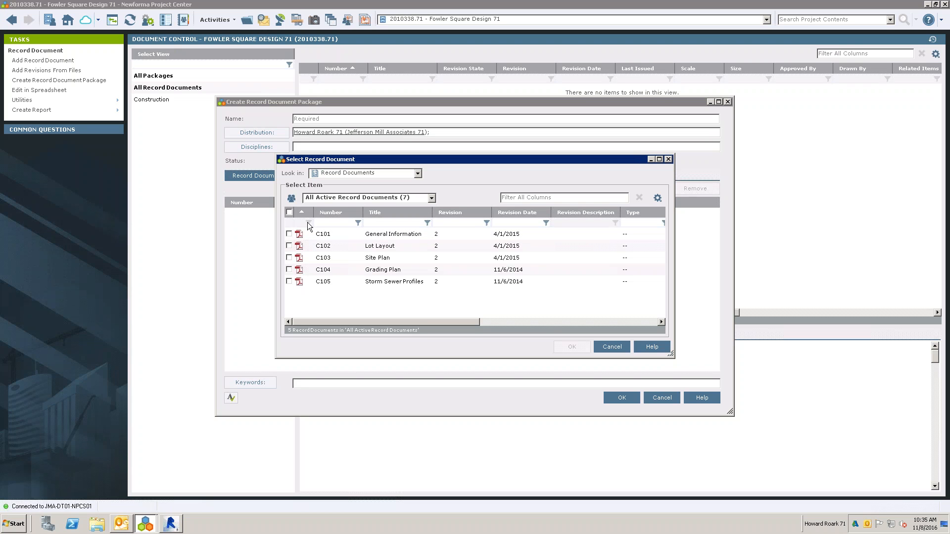
click(289, 212)
click(572, 347)
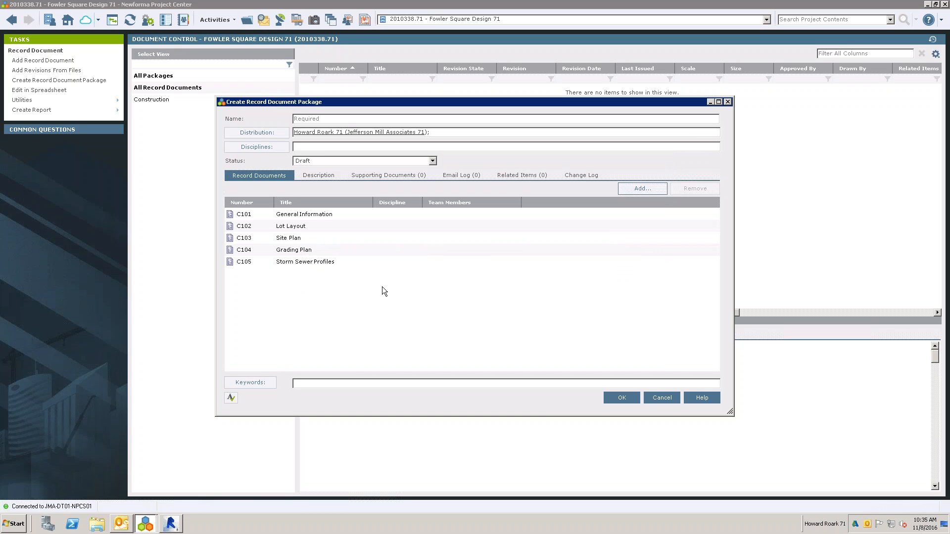
click(667, 396)
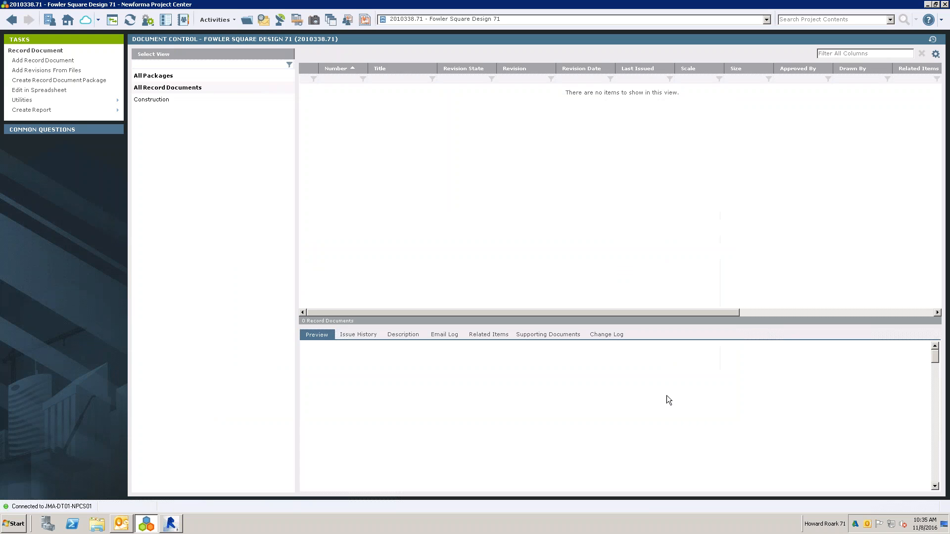
- Start issuing the latest record document revisions of the Construction package and examine the files associated with the transmittal
click(189, 91)
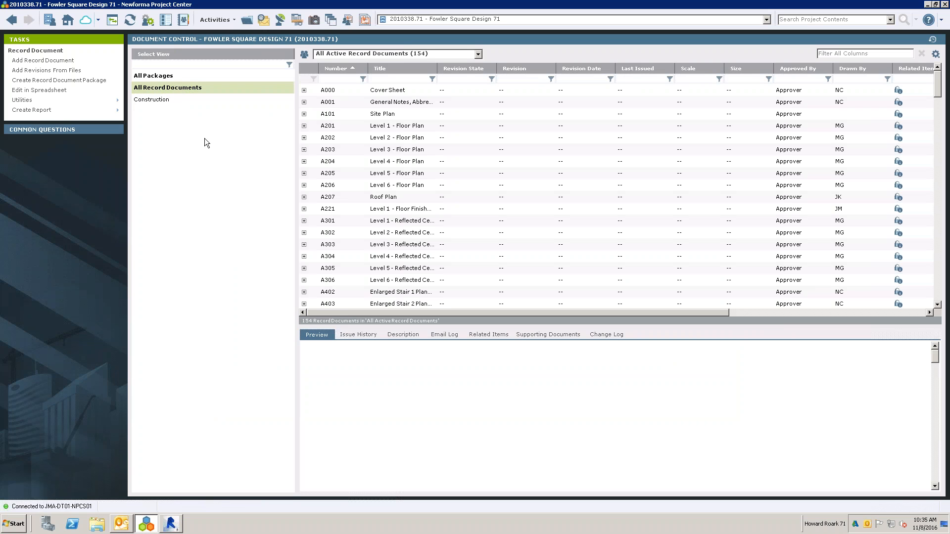
click(161, 99)
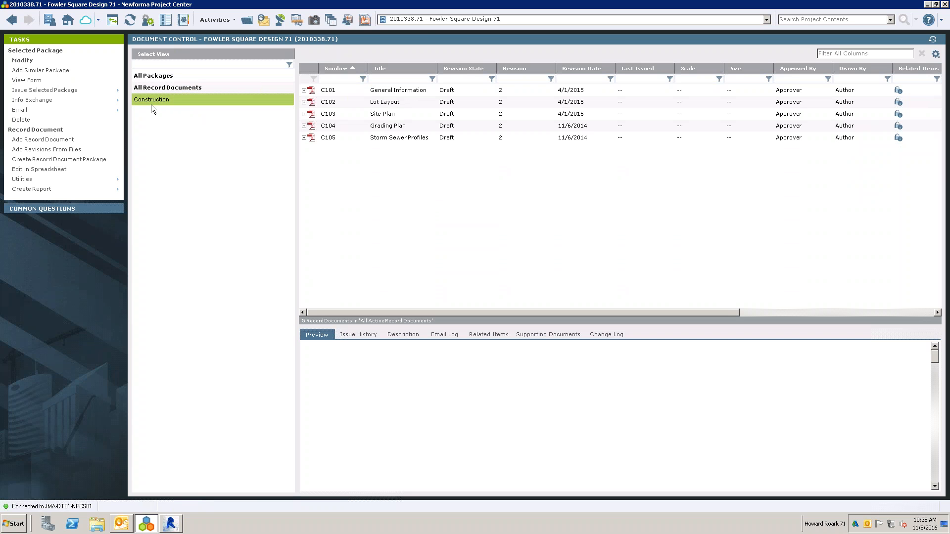
mouse_move(58, 94)
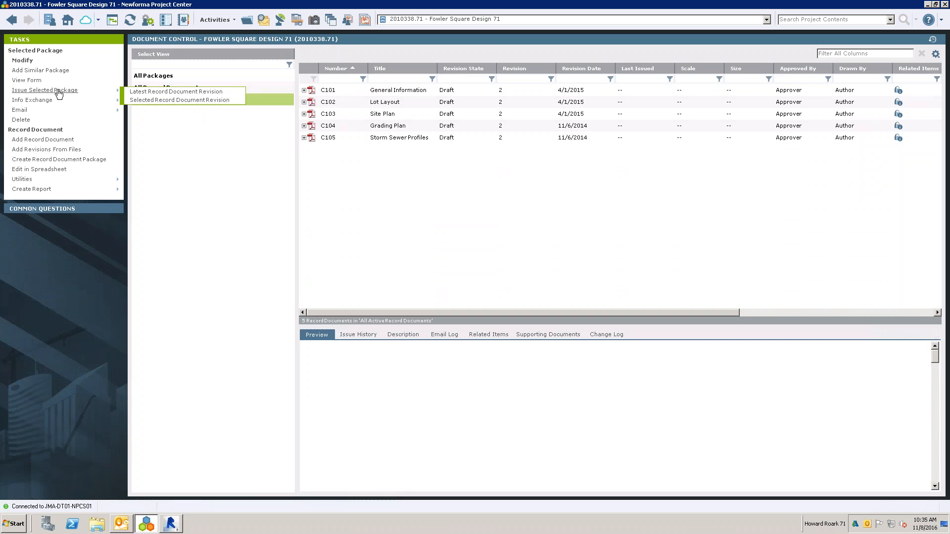
click(152, 92)
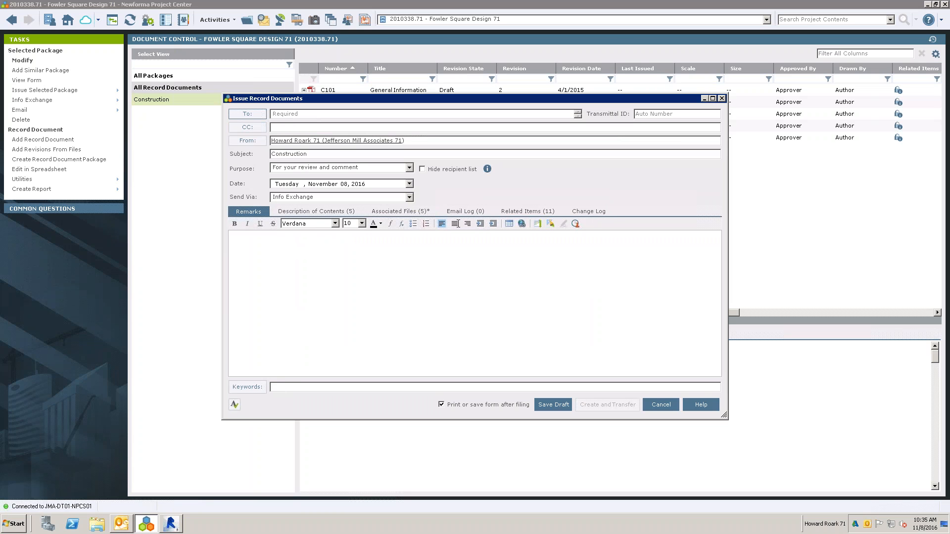
click(400, 211)
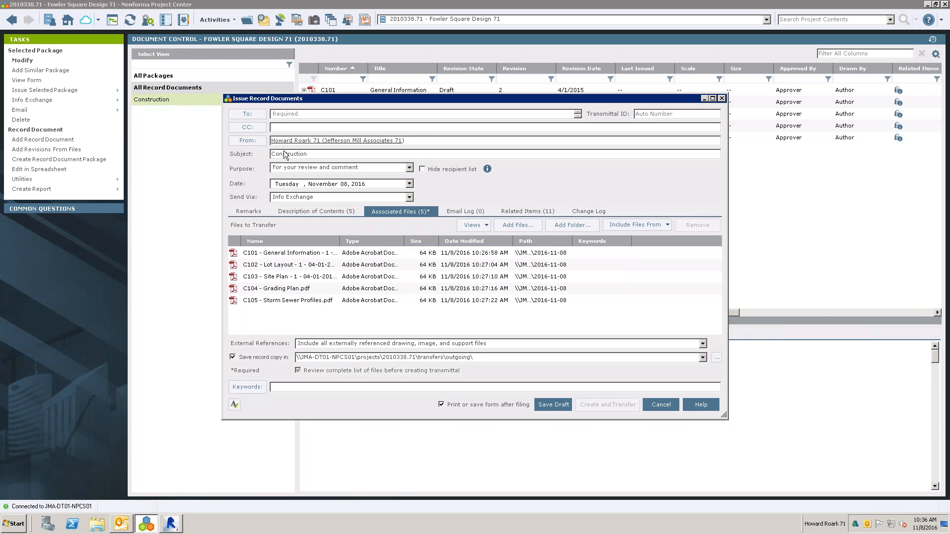
- Browse the project team members available as transmittal recipients and cancel issuing the record documents
click(258, 115)
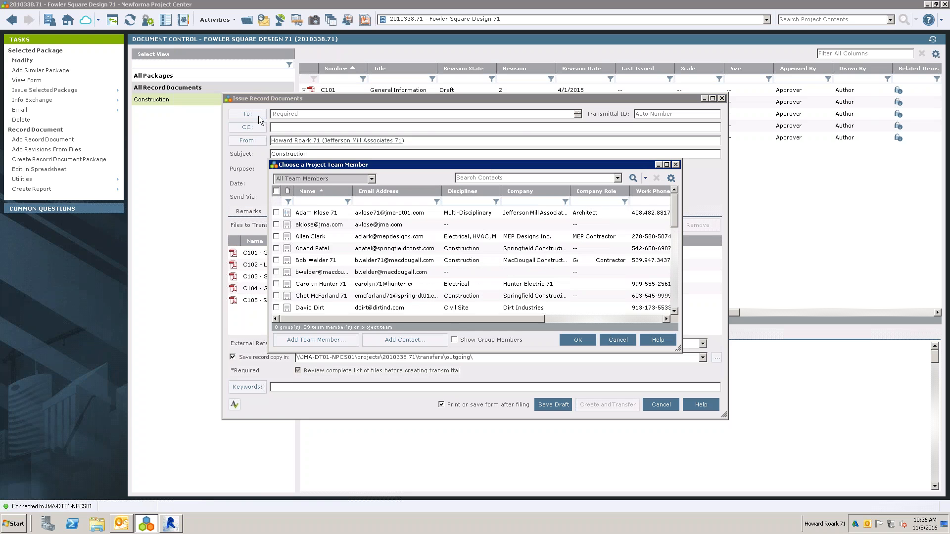
scroll(675, 302, down, 5)
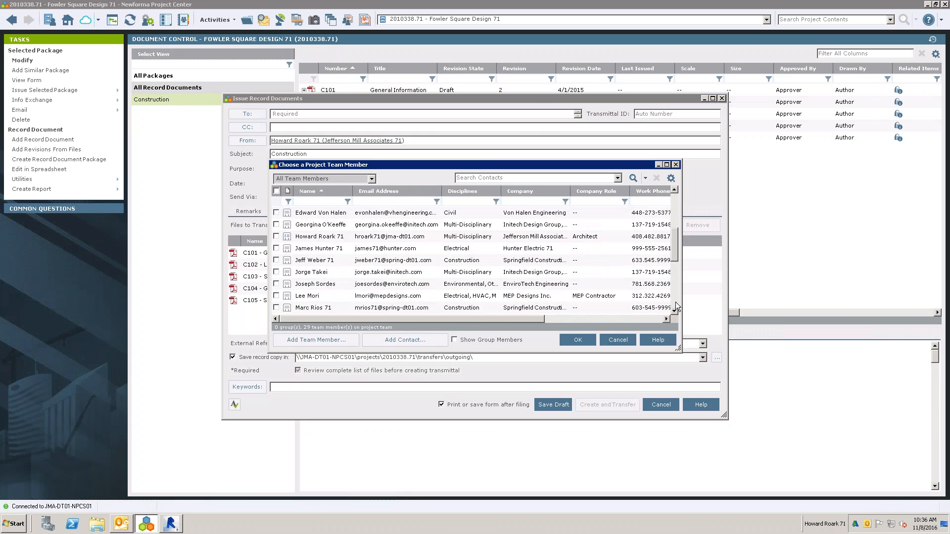
drag(677, 274, 683, 205)
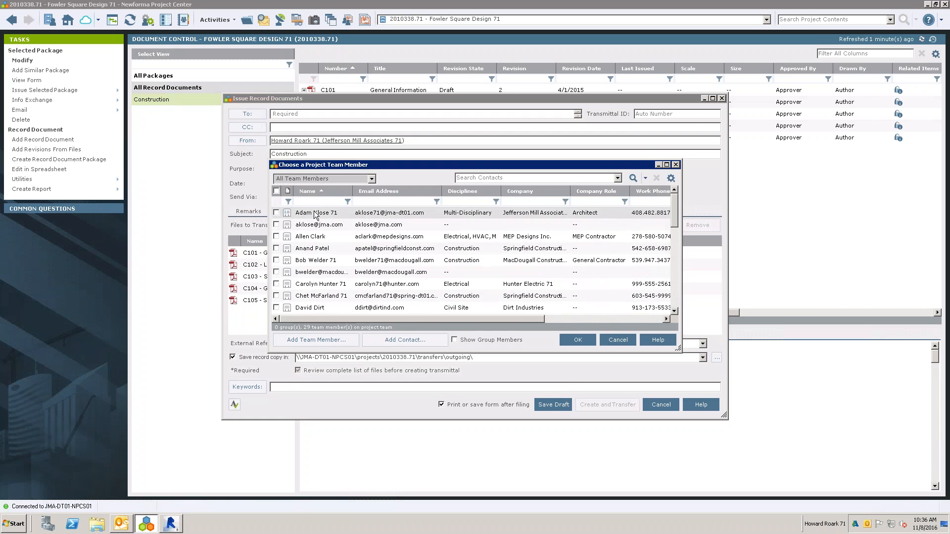
click(568, 343)
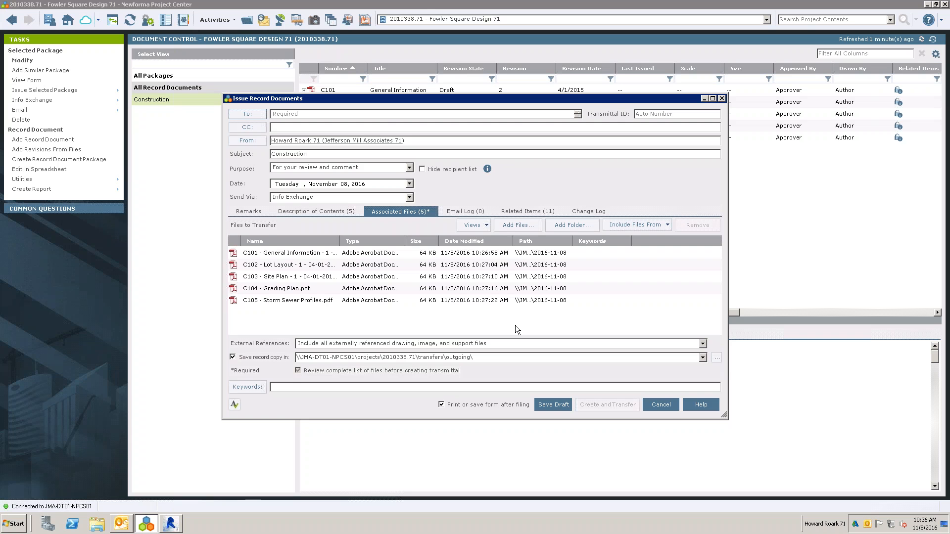
click(671, 407)
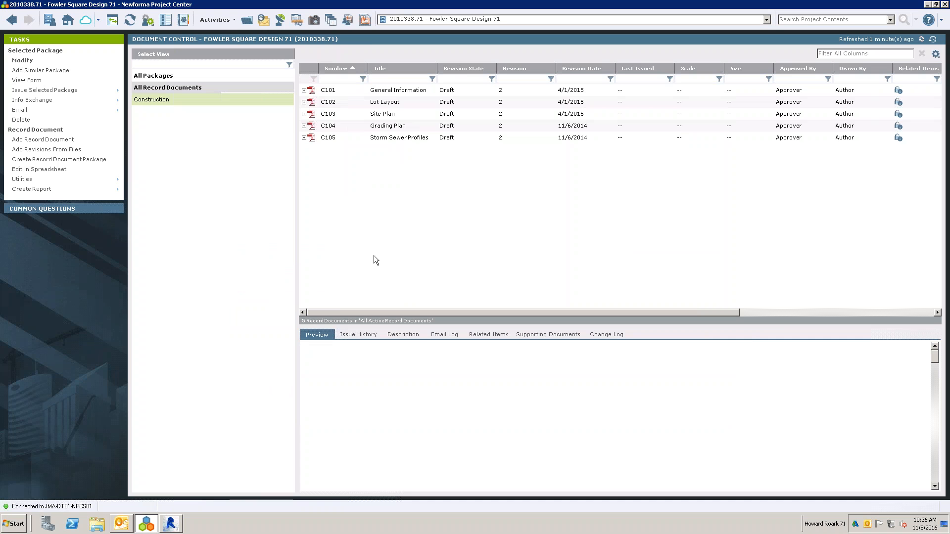
- Switch to Revit, open Synchronize Spaces from the Spatial Index, and close the extended property mapping settings without changes
click(171, 524)
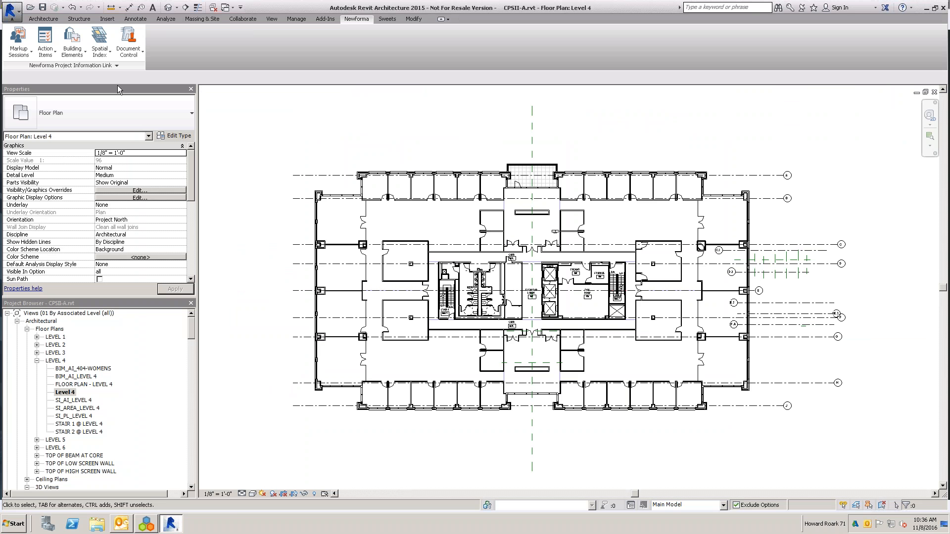
click(109, 57)
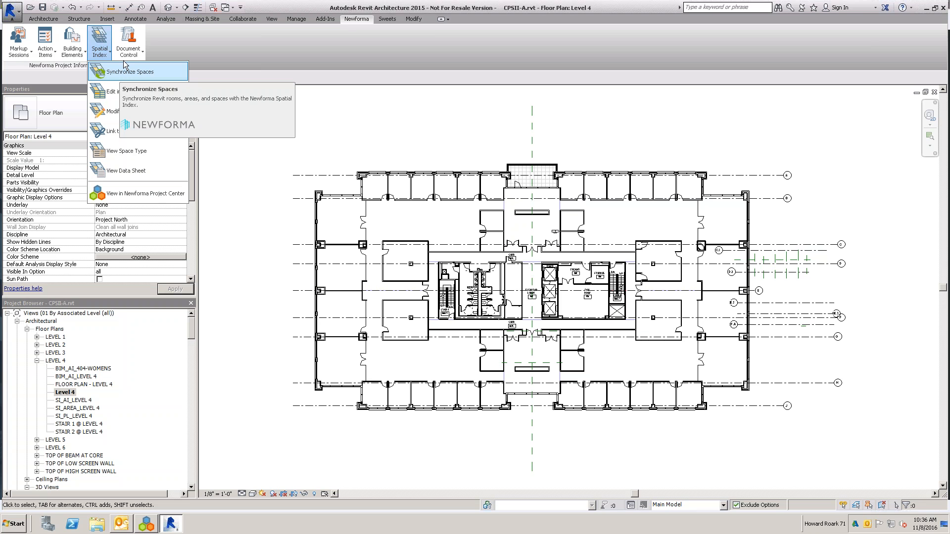
click(112, 78)
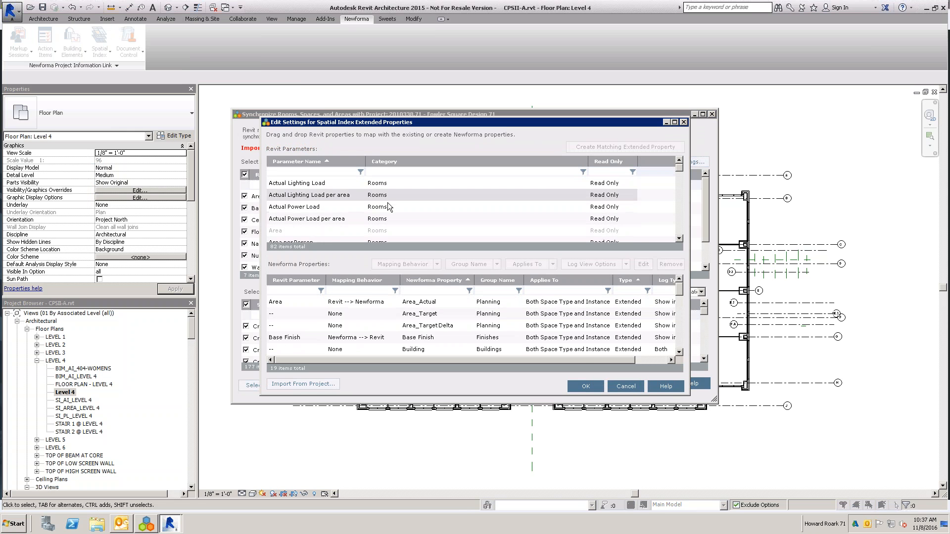
click(626, 387)
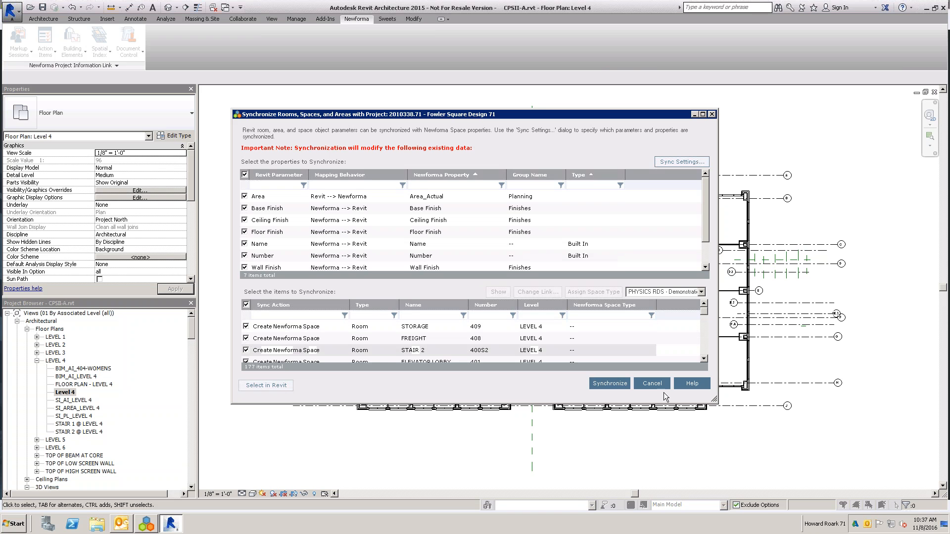
- Reposition and enlarge the space synchronization dialog to examine the properties and rooms offered for synchronization
drag(716, 400, 871, 491)
drag(460, 111, 282, 12)
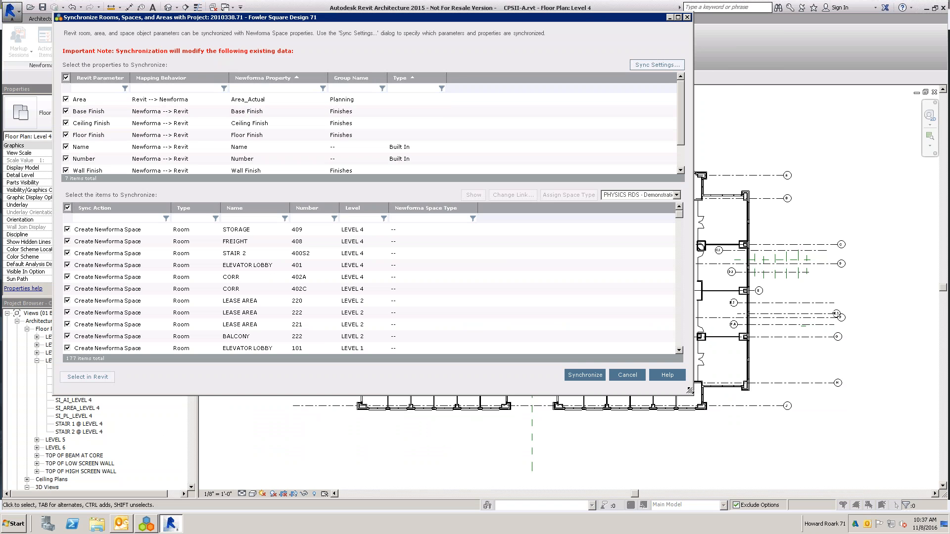
drag(690, 391, 886, 475)
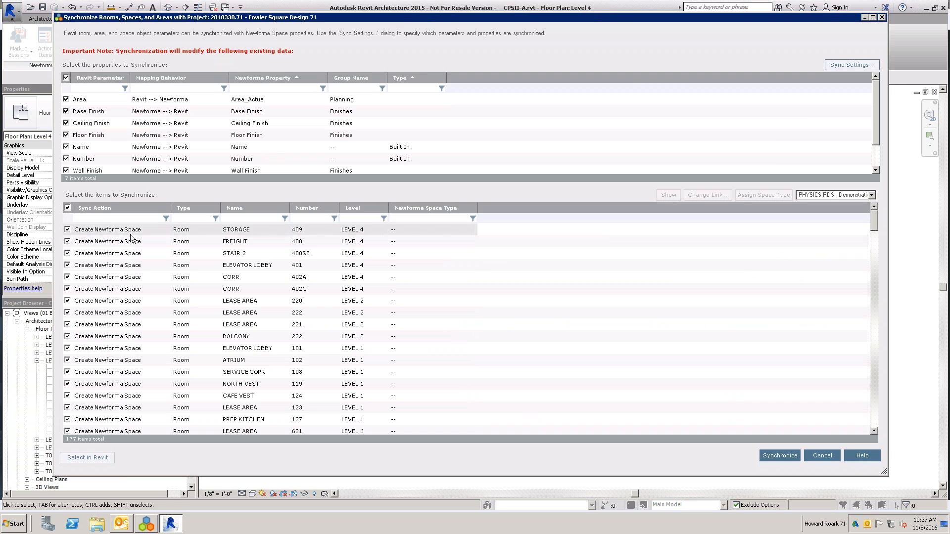
- Switch to Newforma Project Center, return to the project home, and open the Spatial Index of the Fowler Square project
click(149, 525)
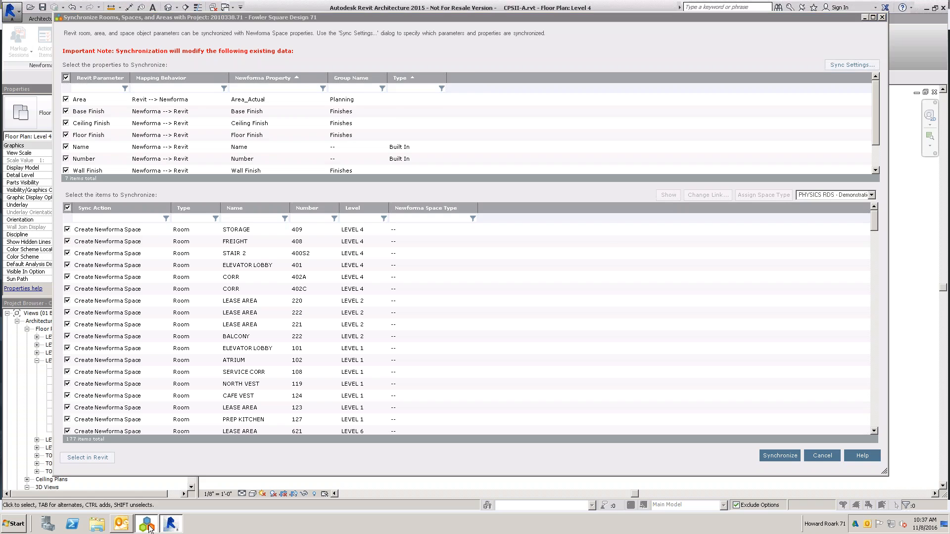
click(68, 21)
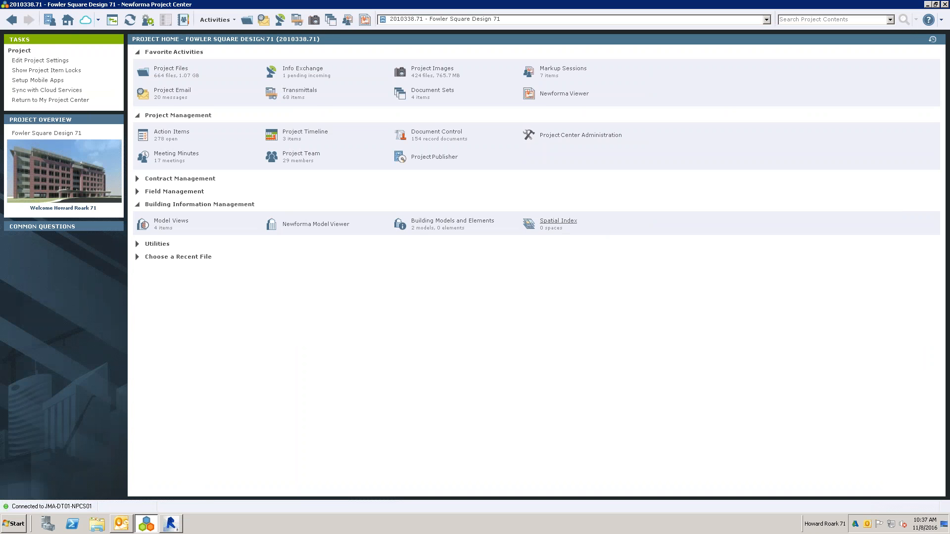
click(564, 234)
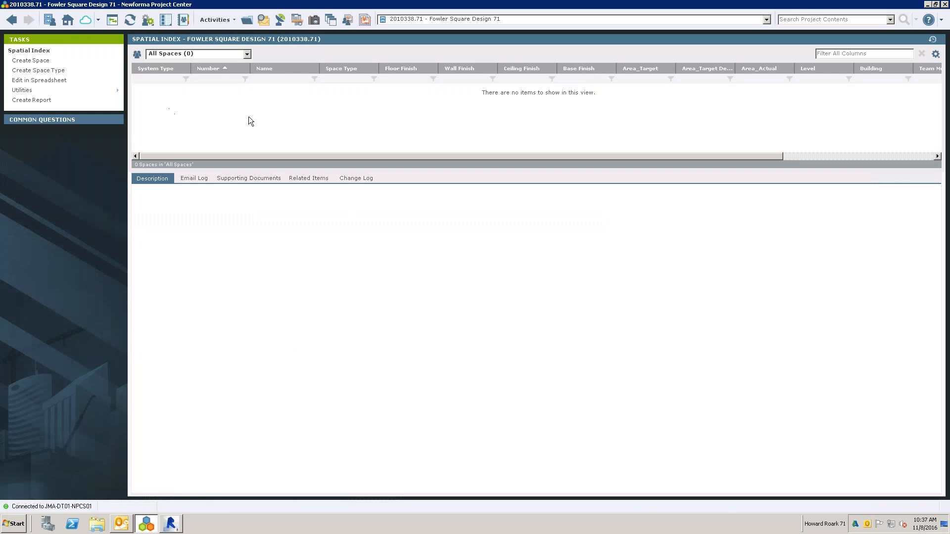
- Synchronize all listed rooms from Revit, then refresh the Spatial Index in Newforma and enlarge its list of spaces
click(171, 524)
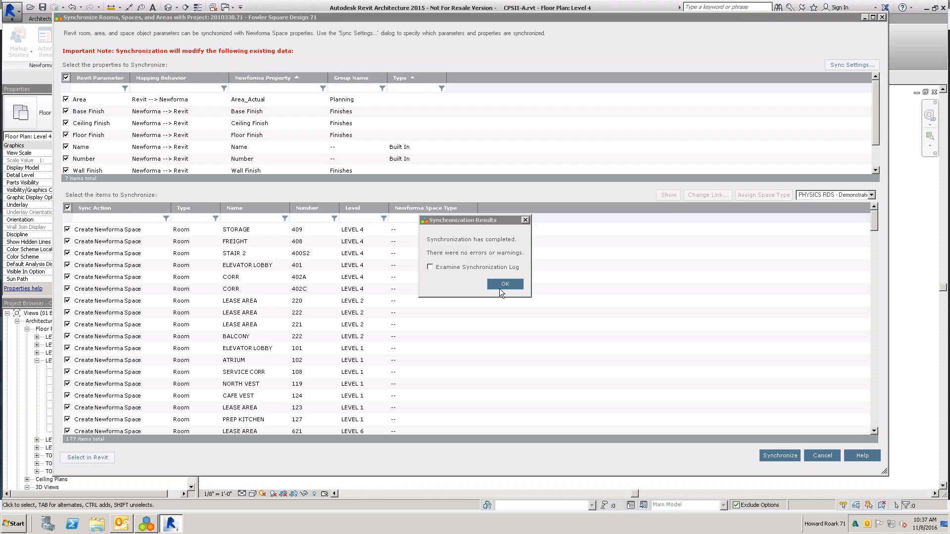
click(499, 286)
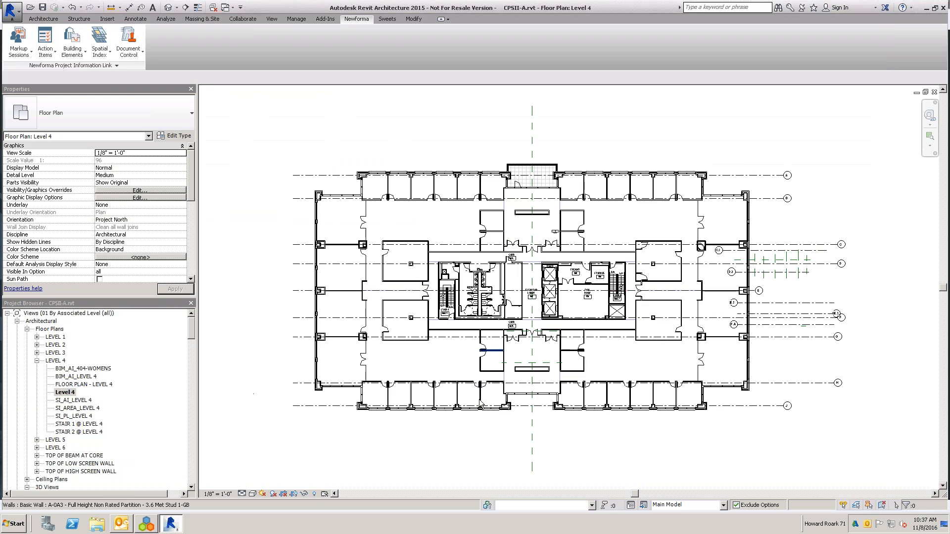
click(147, 524)
click(132, 27)
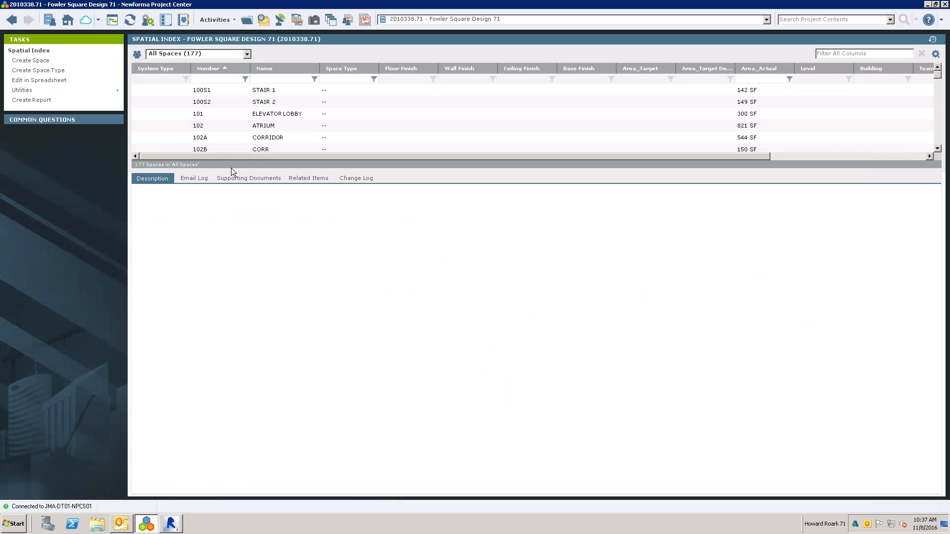
drag(231, 168, 230, 254)
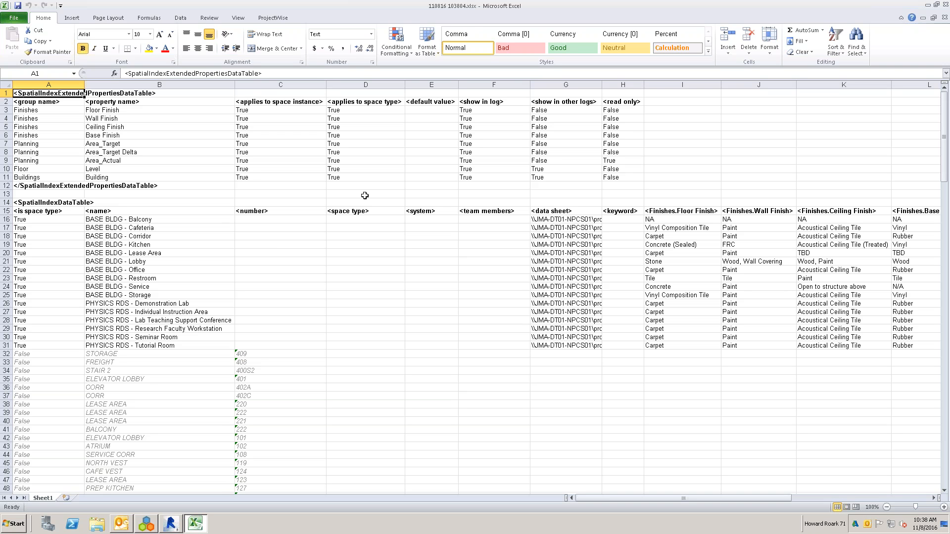
- Cancel the spreadsheet edit of all spaces, filter the space names by "corr", and open the filtered spaces in a spreadsheet
click(945, 5)
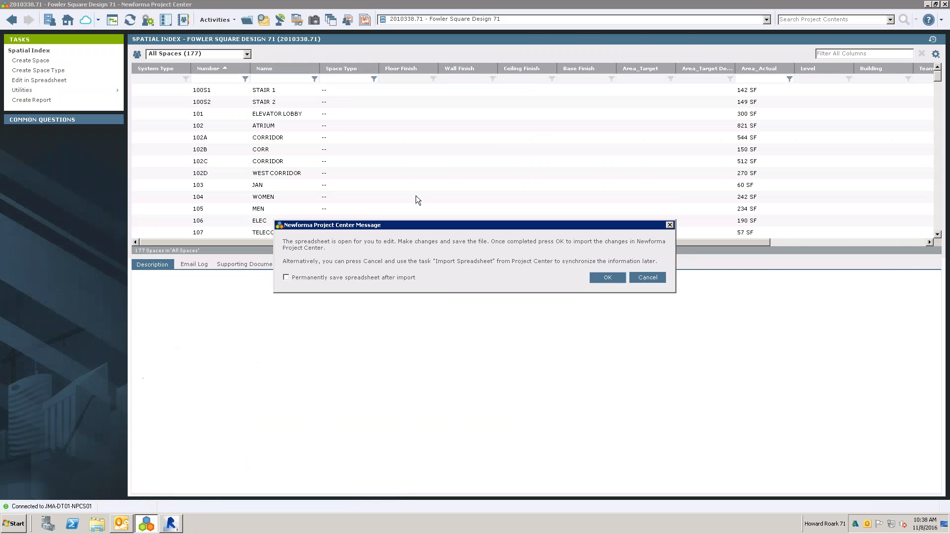
click(634, 286)
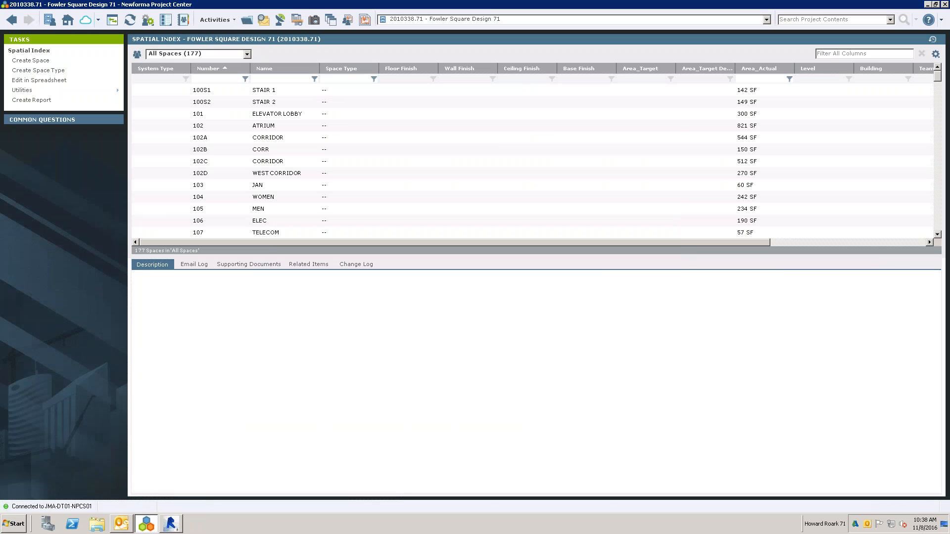
click(296, 78)
text(corr)
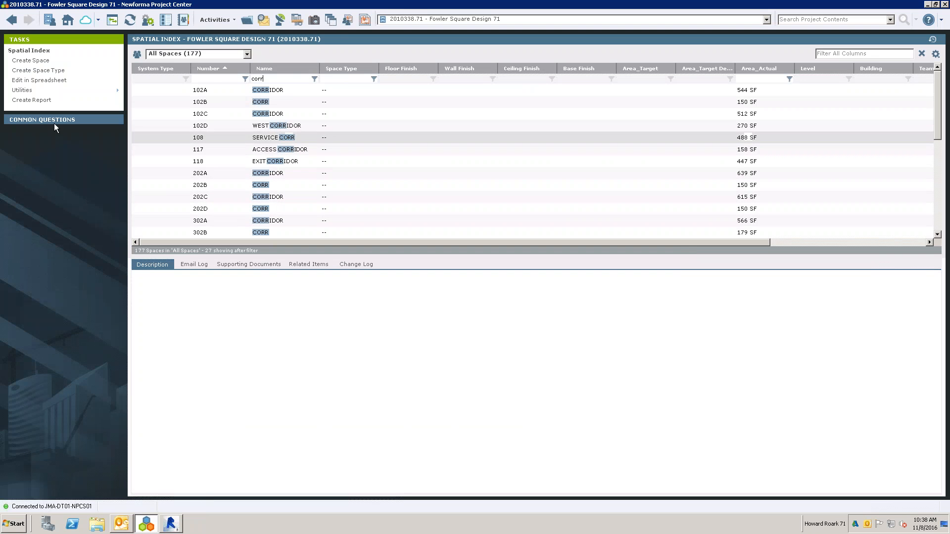
click(22, 90)
click(157, 100)
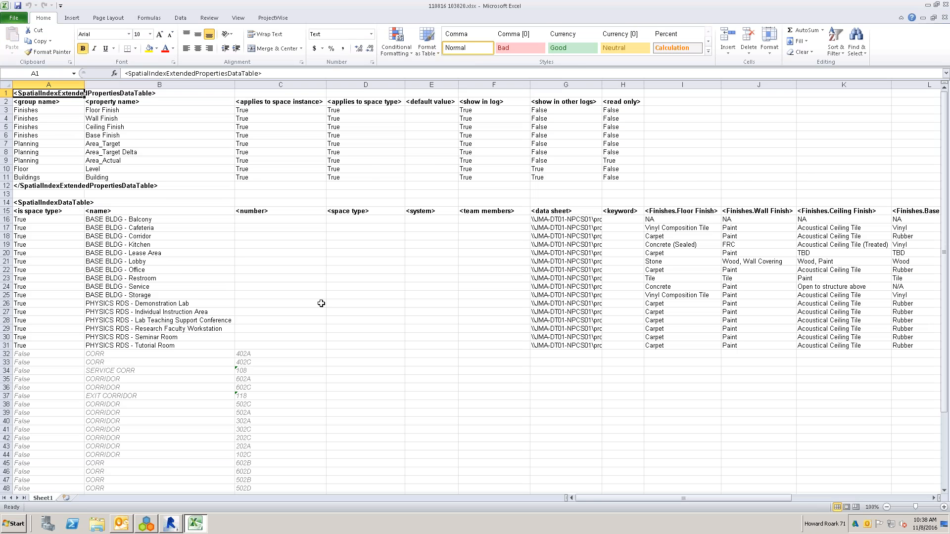
- Copy the CORR names from cells B32:B33 and paste them over B45:B54 and B56:B57
scroll(322, 295, down, 4)
scroll(322, 296, down, 2)
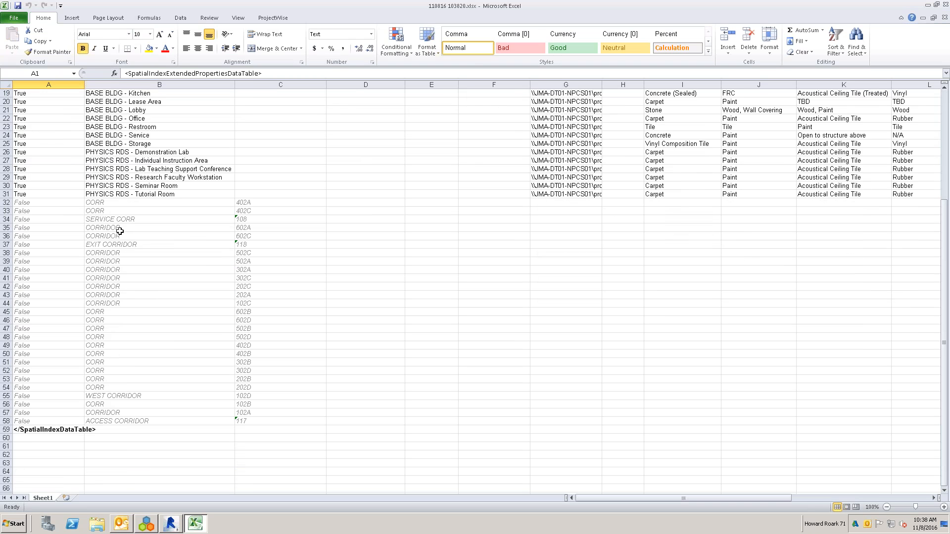
click(121, 228)
key(ctrl+c)
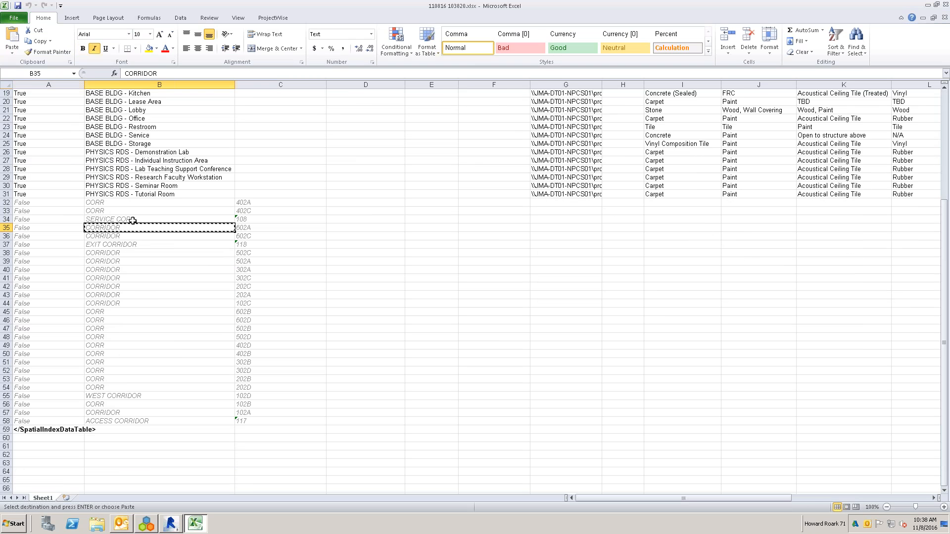
drag(138, 202, 137, 211)
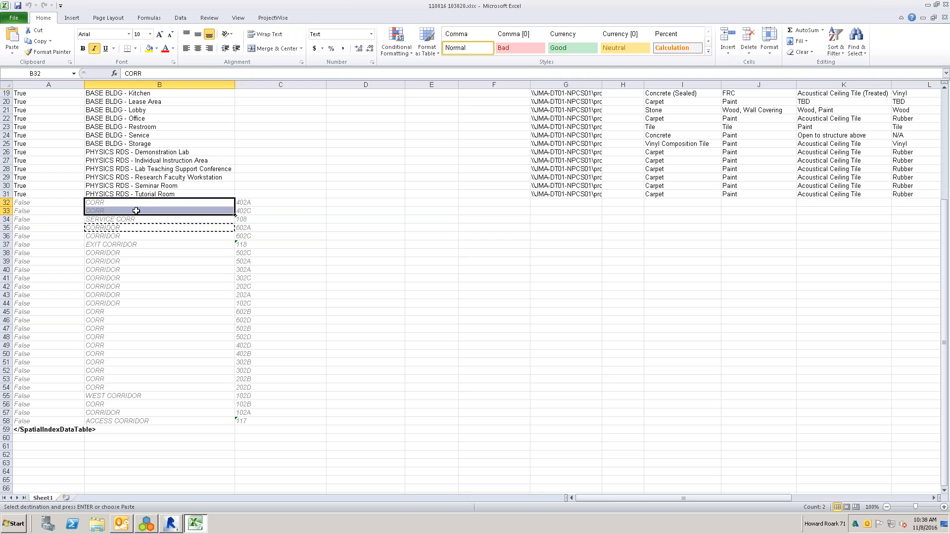
key(ctrl+c)
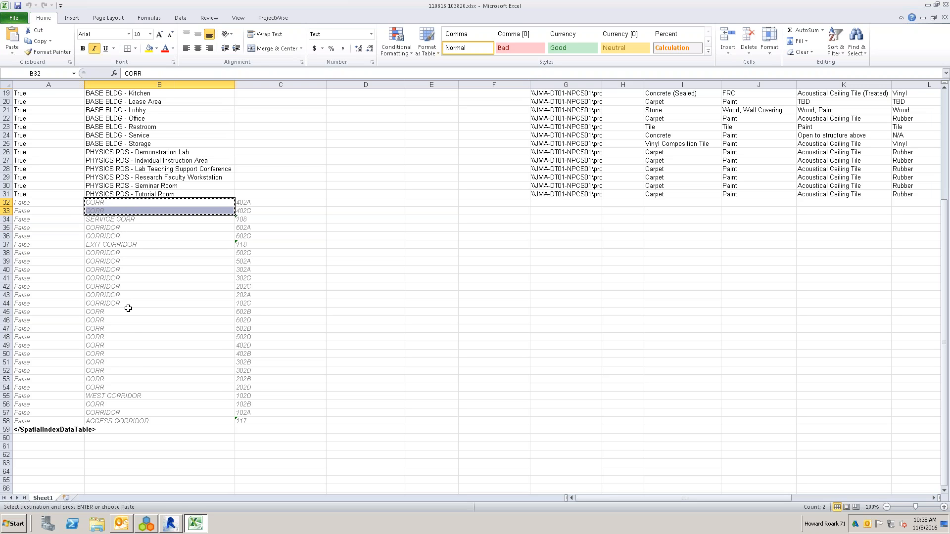
drag(129, 312, 138, 383)
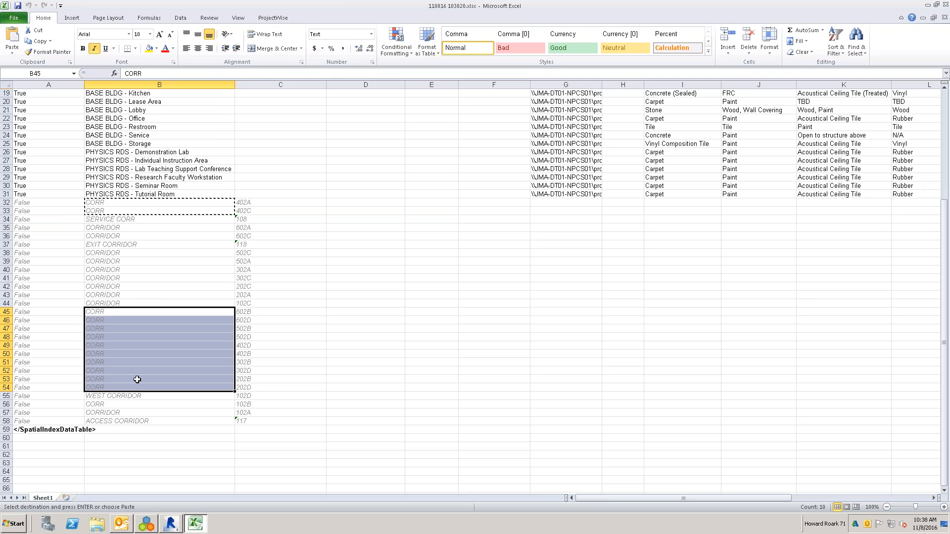
key(ctrl+v)
click(150, 404)
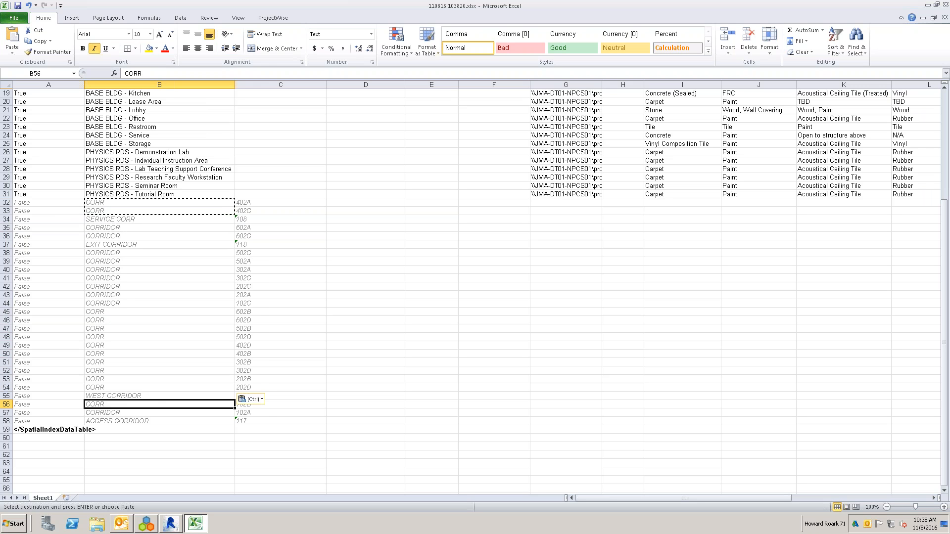
key(ctrl+v)
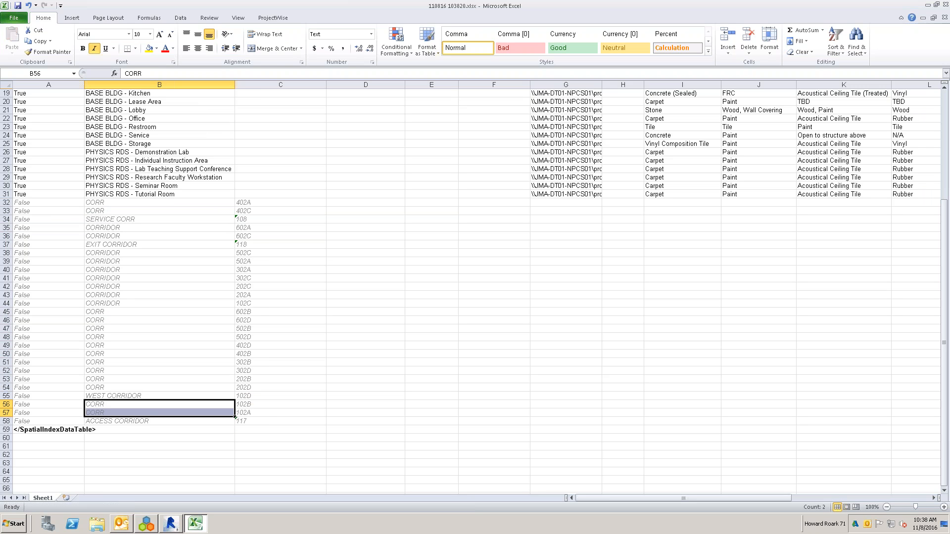
- Close the spreadsheet with its changes saved and import the edited spaces into Newforma
click(945, 5)
click(431, 273)
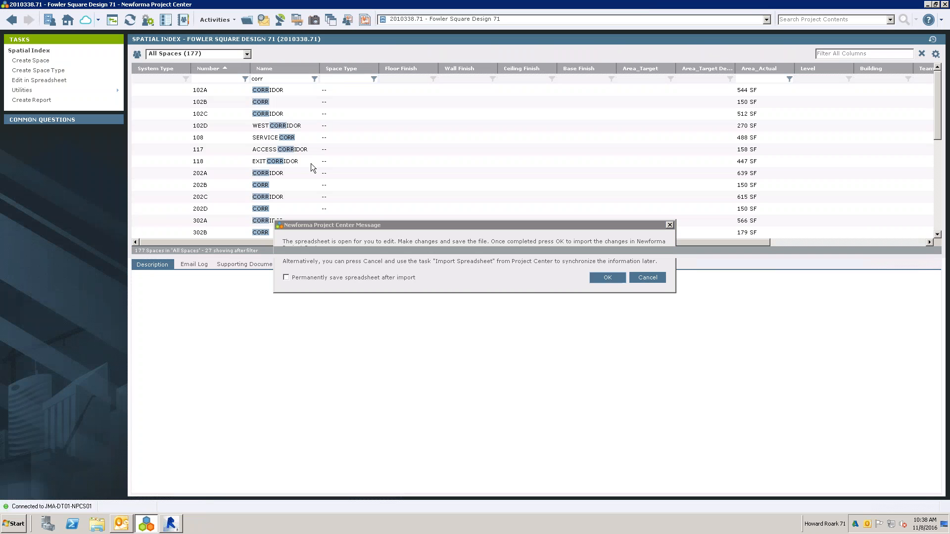
key(Return)
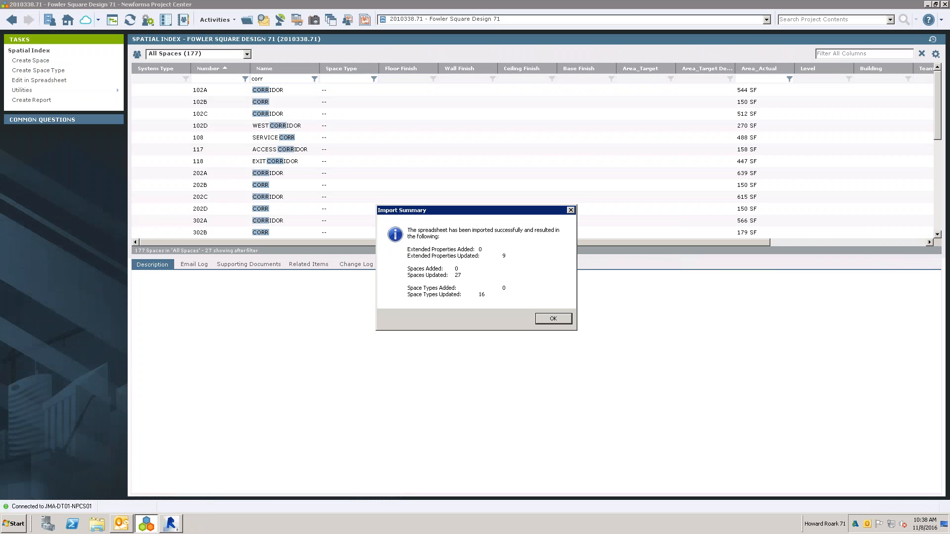
click(558, 322)
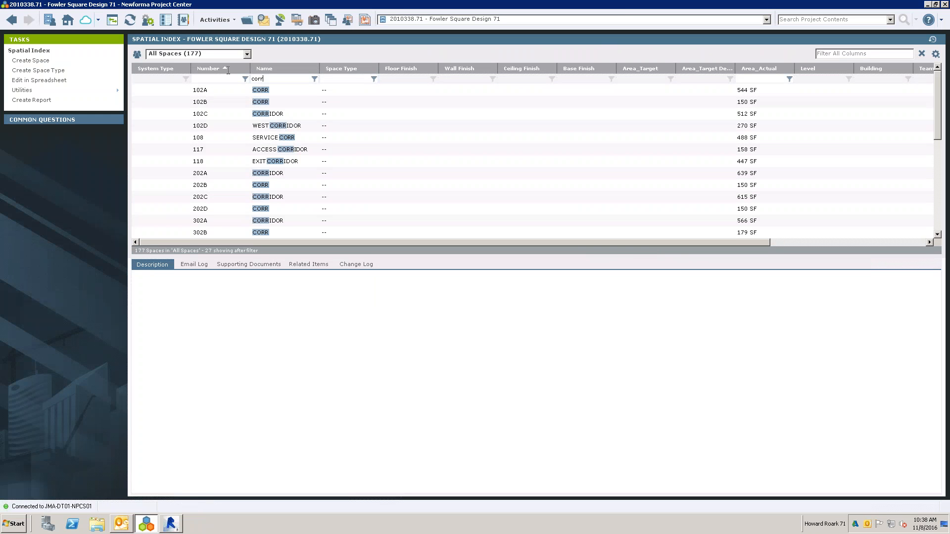
- Clear the name filter from the spaces list and refresh the Spatial Index
double_click(257, 79)
key(Delete)
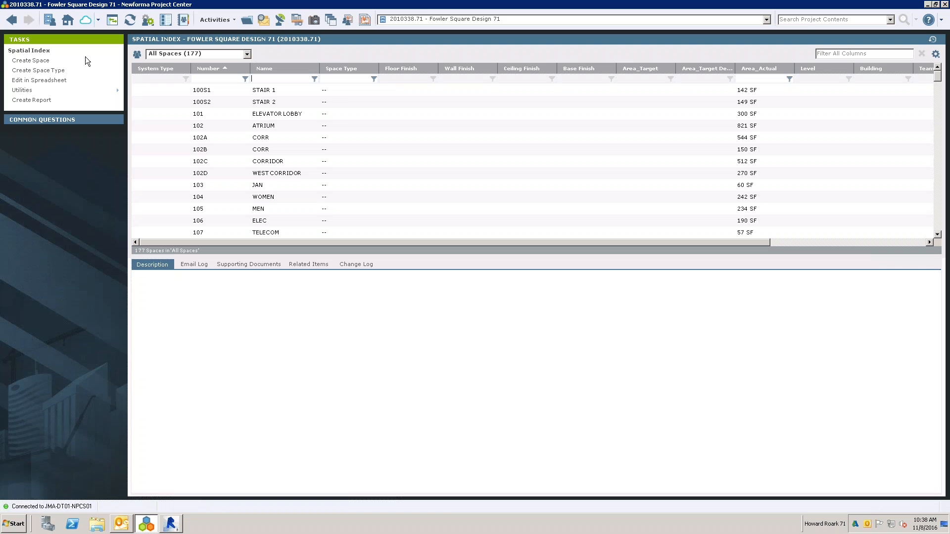
click(130, 19)
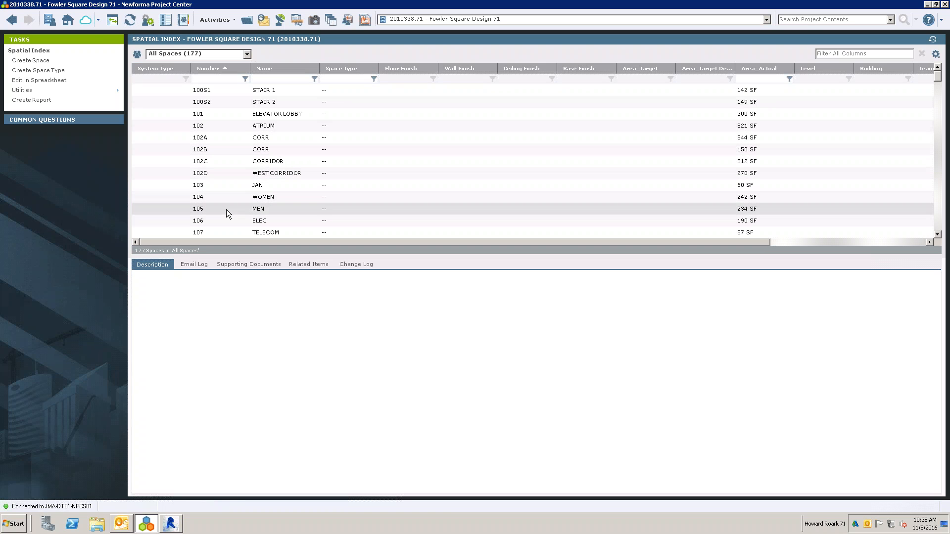
- Switch to Revit, open Synchronize Spaces, review the listed rooms, and synchronize all of them with Newforma
click(171, 524)
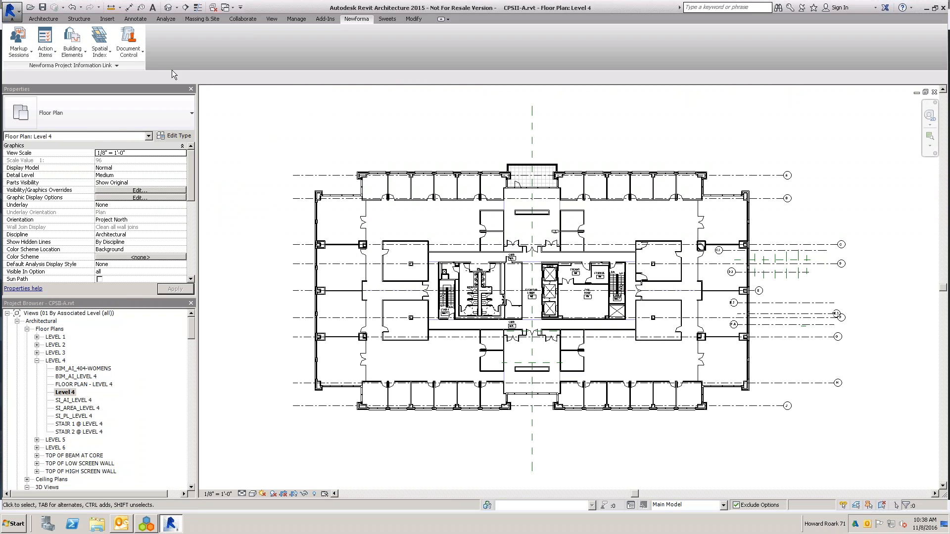
click(100, 49)
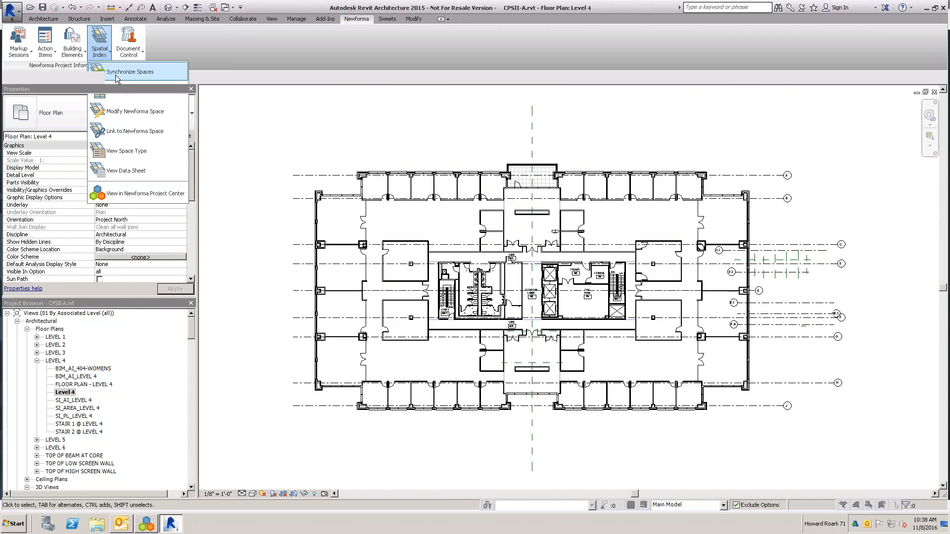
click(117, 74)
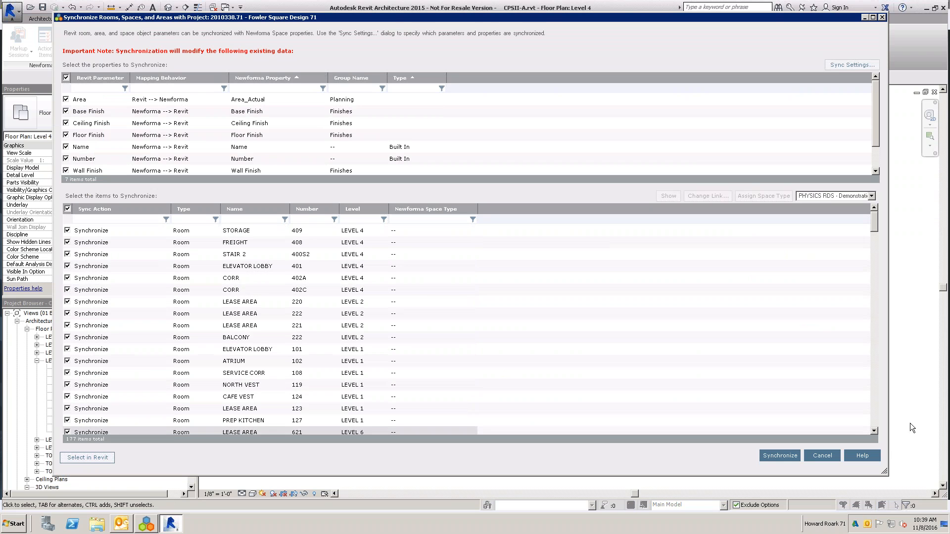
click(875, 414)
click(875, 414)
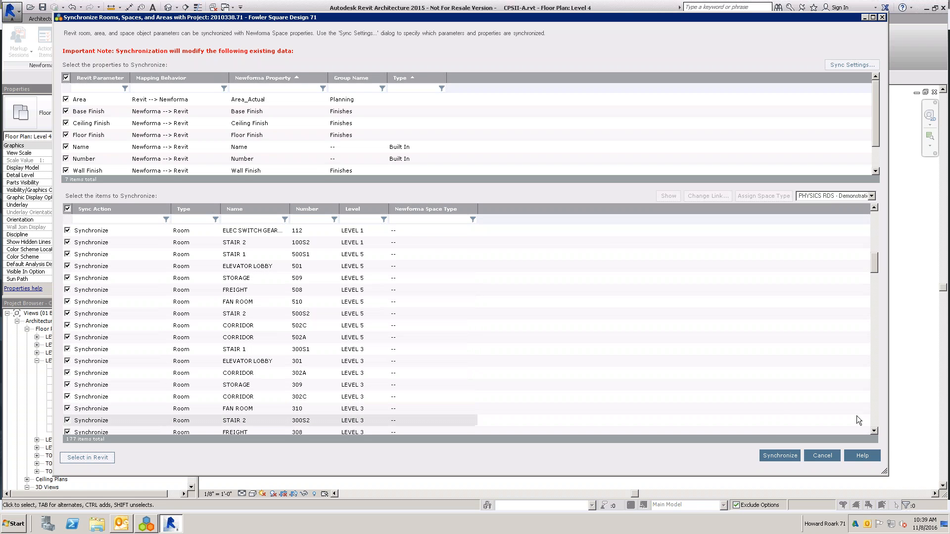
click(876, 413)
click(877, 414)
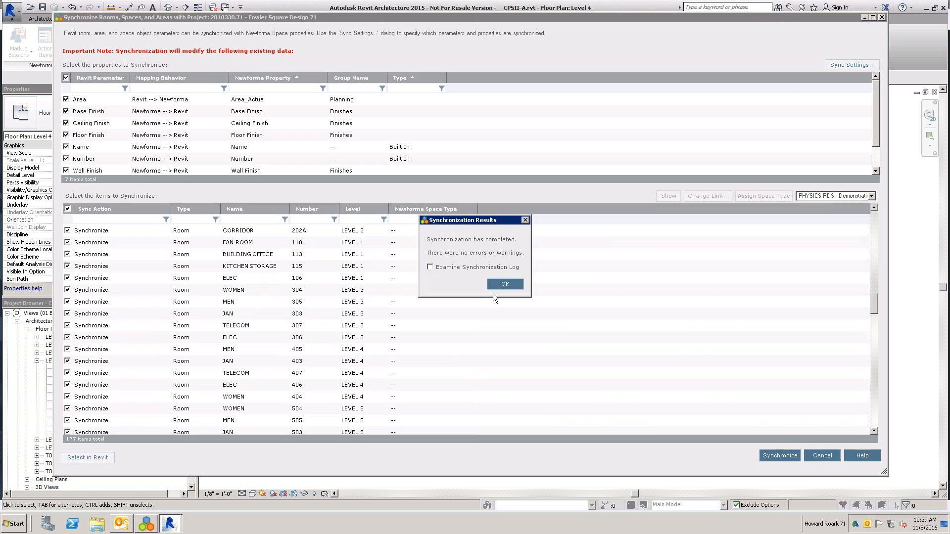
click(495, 289)
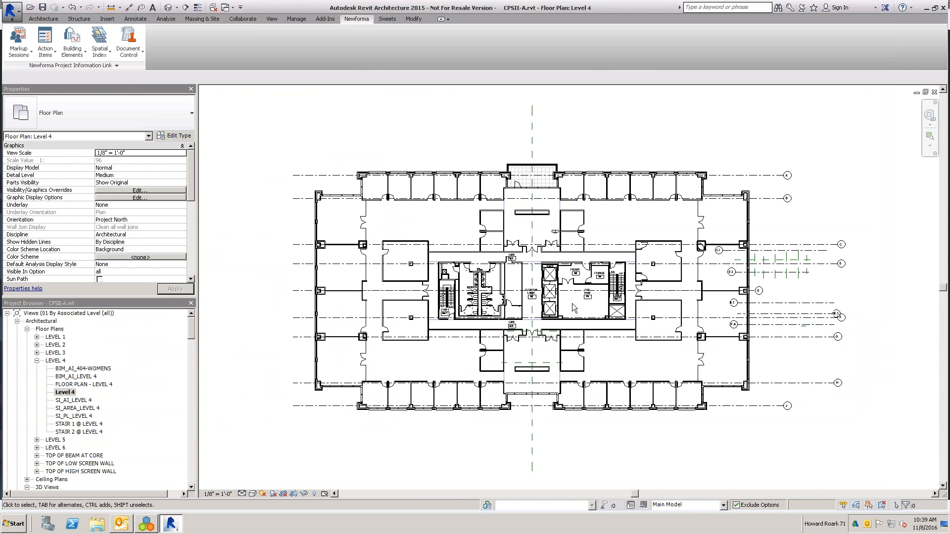
- Switch to Newforma, examine the spaces in a spreadsheet, cancel its import, and select space 102A
click(156, 522)
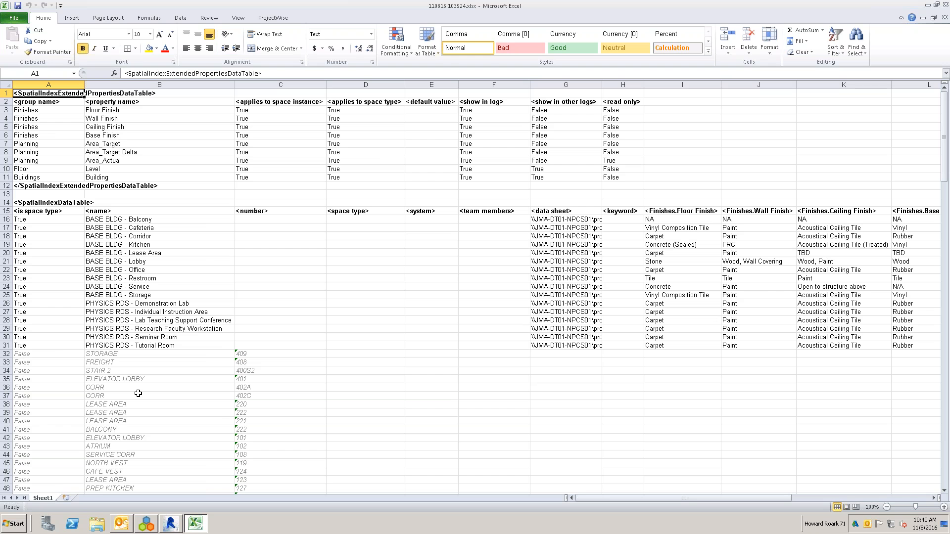
click(945, 5)
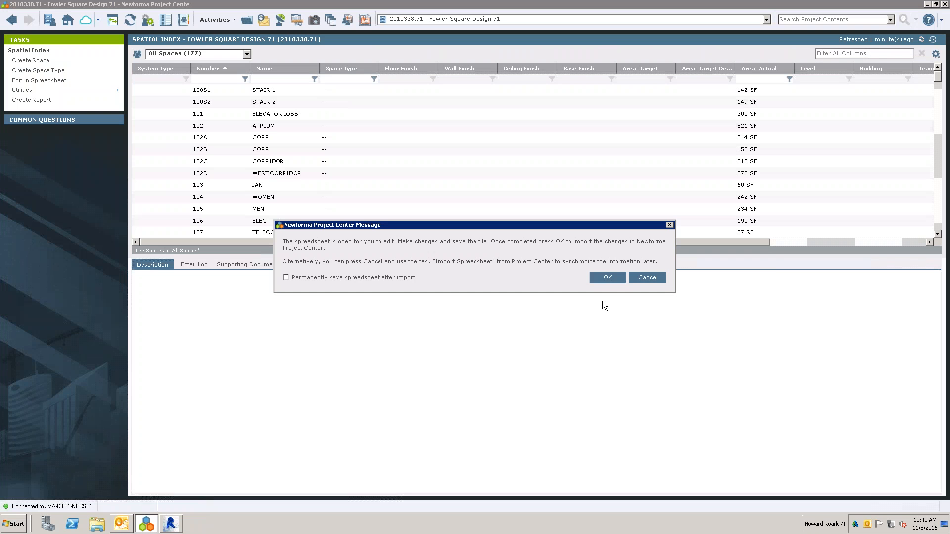
click(658, 277)
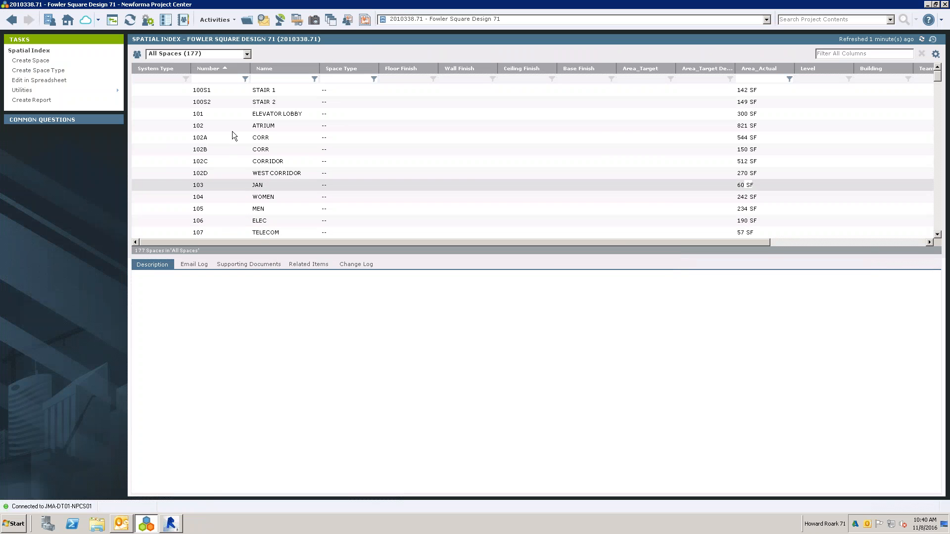
click(262, 138)
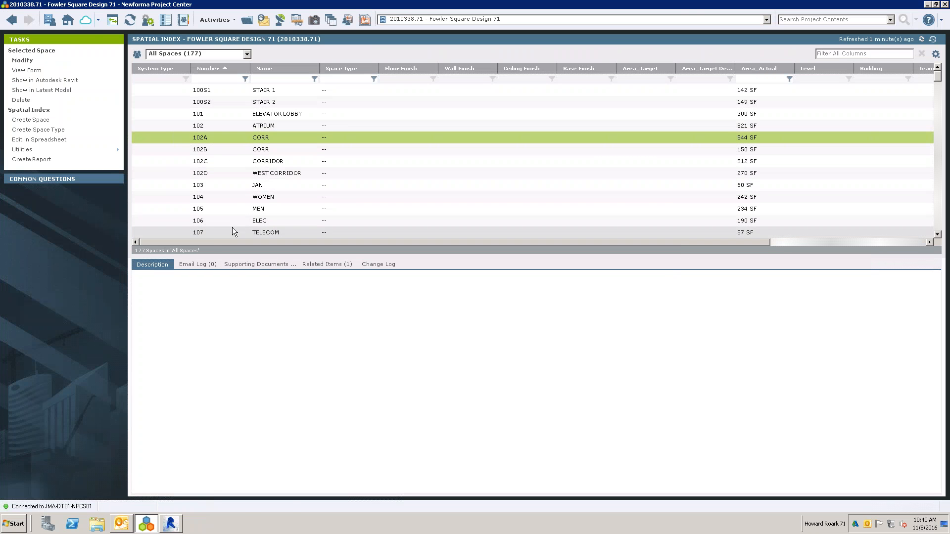
- Switch to Revit, open Synchronize Elements to review the building element property mappings, and cancel without synchronizing
click(171, 524)
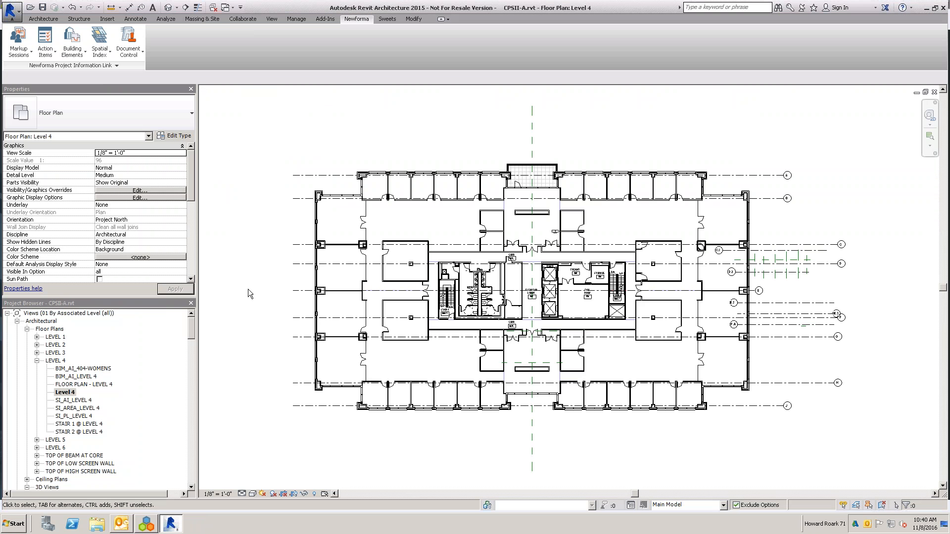
click(99, 42)
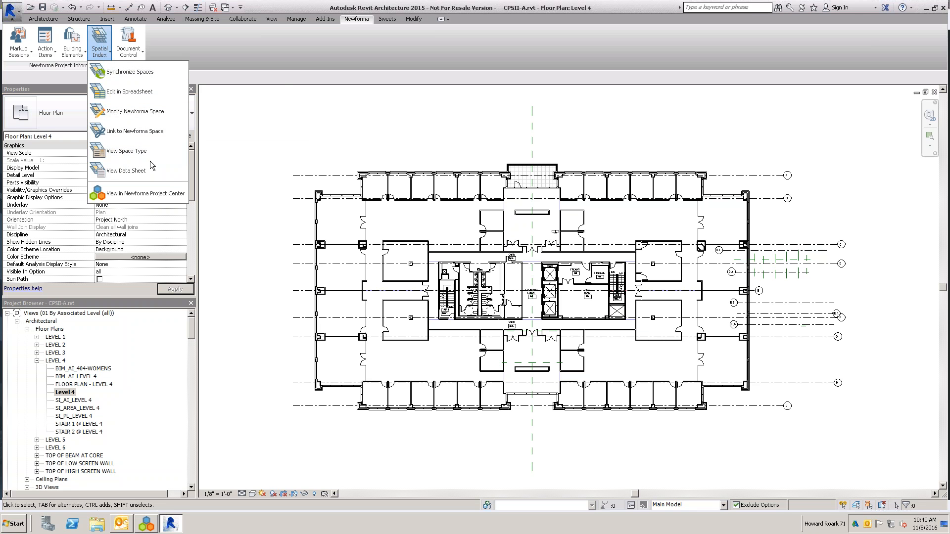
click(269, 61)
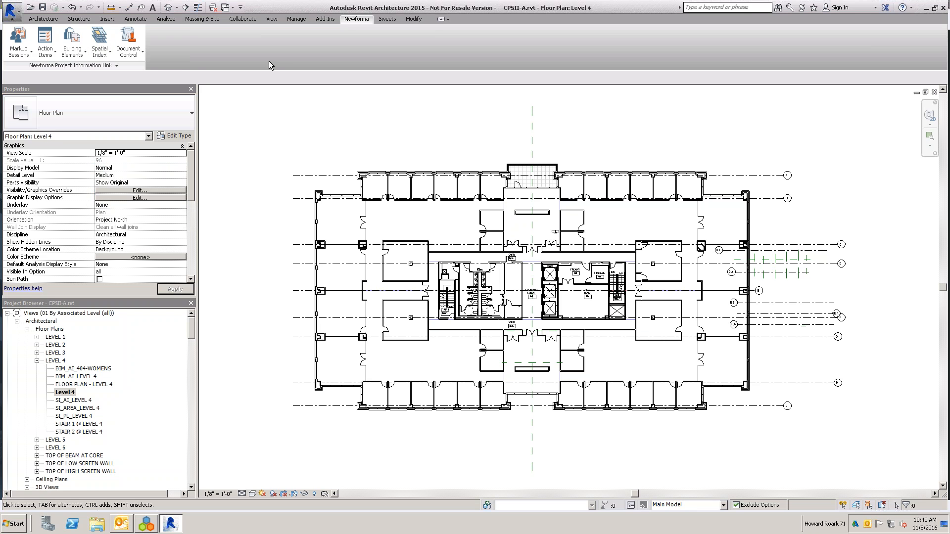
click(79, 58)
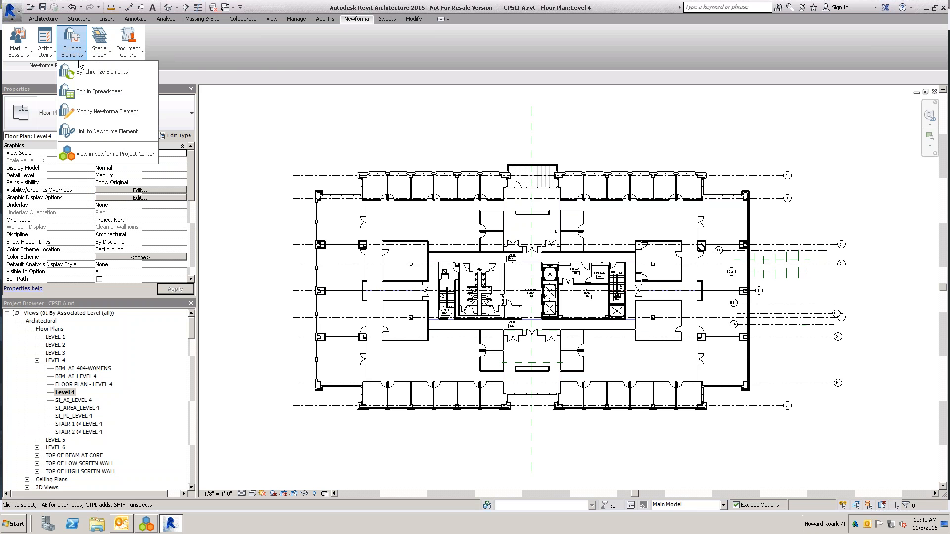
click(83, 71)
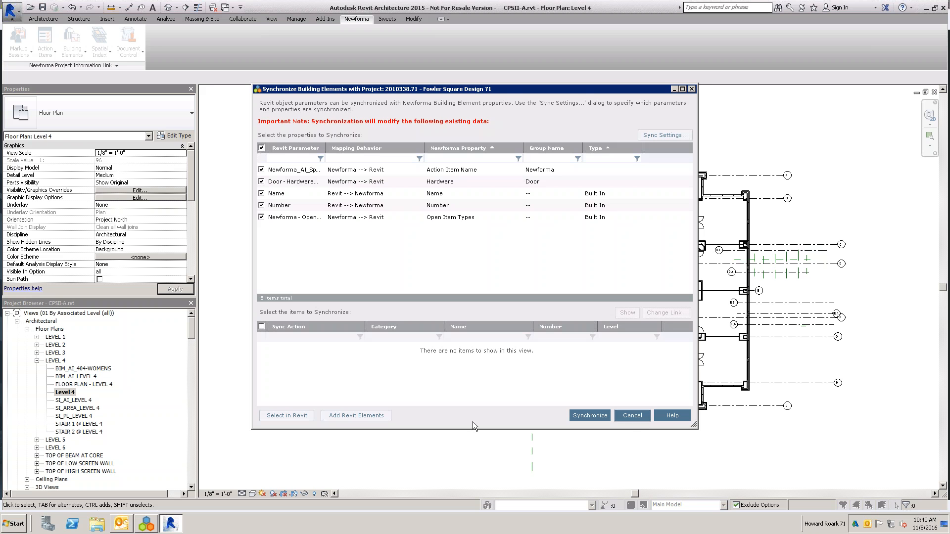
click(633, 415)
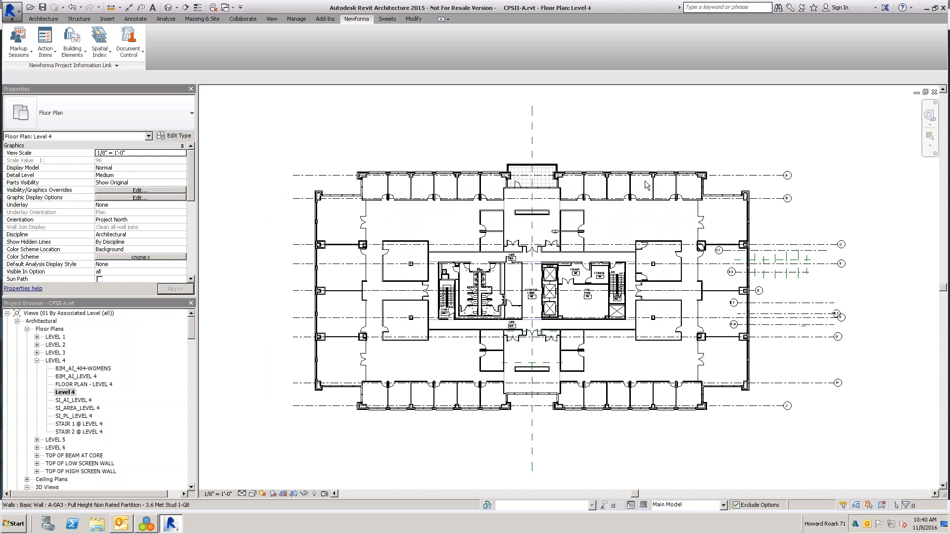
- Switch to Newforma and display All Elements in the project's Building Models and Elements activity
click(148, 523)
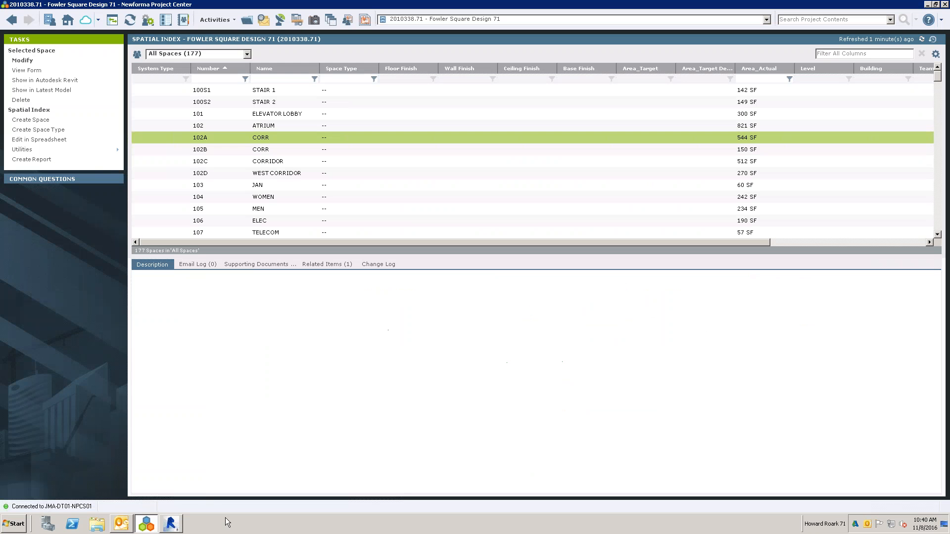
click(63, 18)
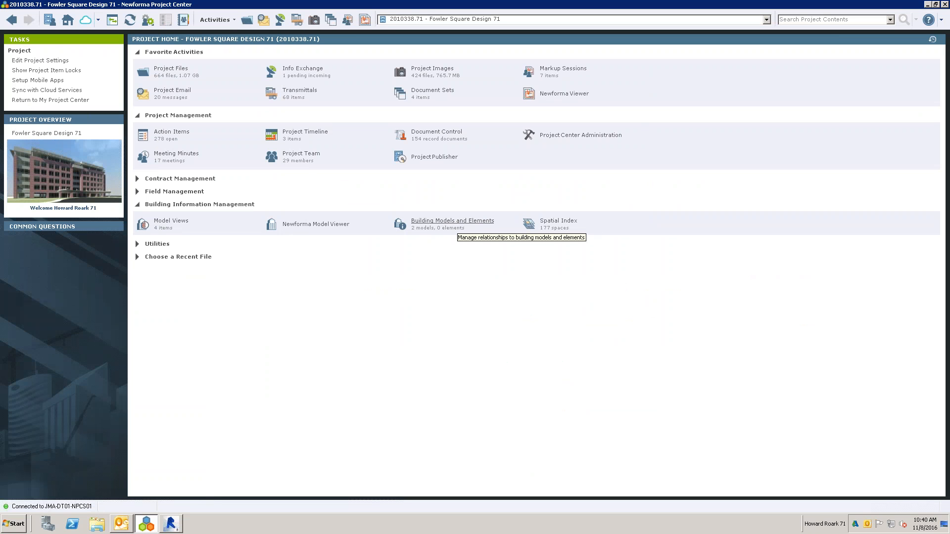
click(455, 224)
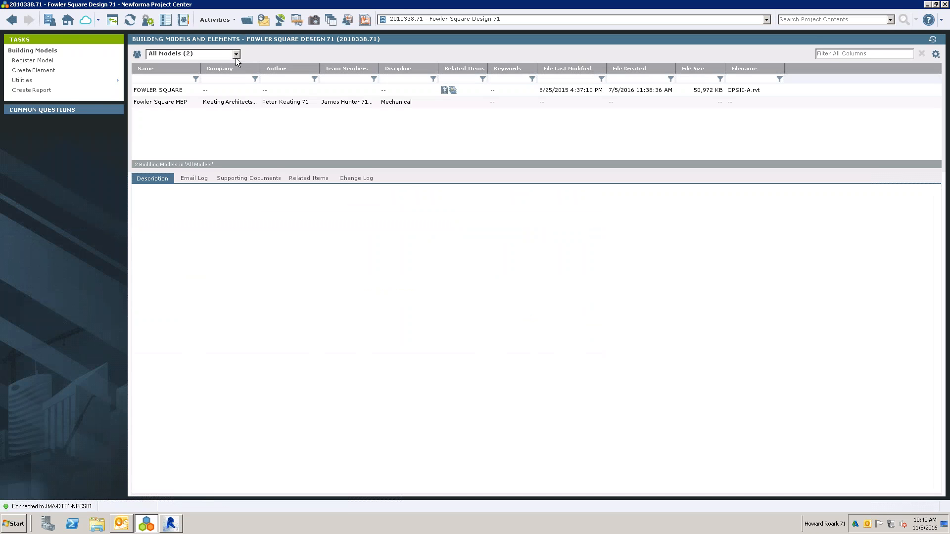
click(236, 54)
click(170, 72)
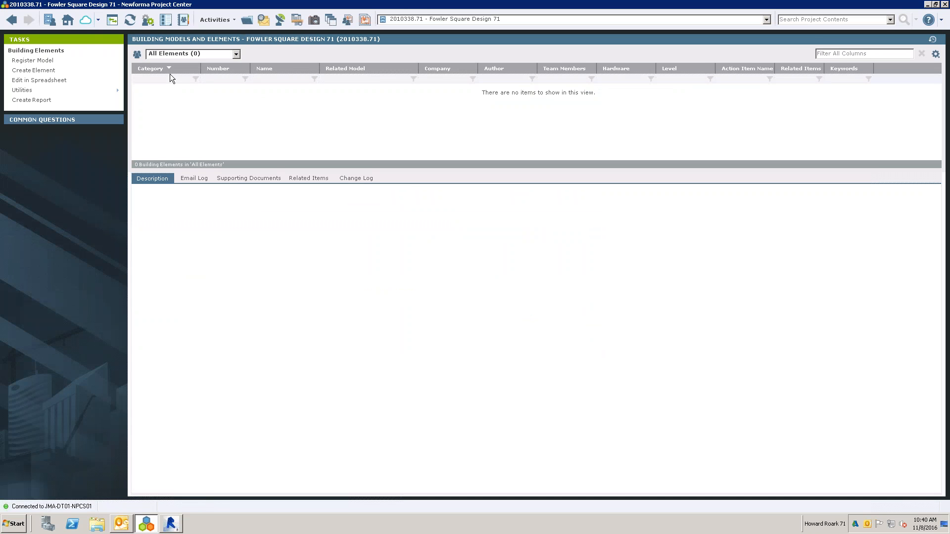
click(23, 90)
- Switch to Revit, select the shaft opening at the west stair on Level 4, and start identifying an action item for that element
click(171, 523)
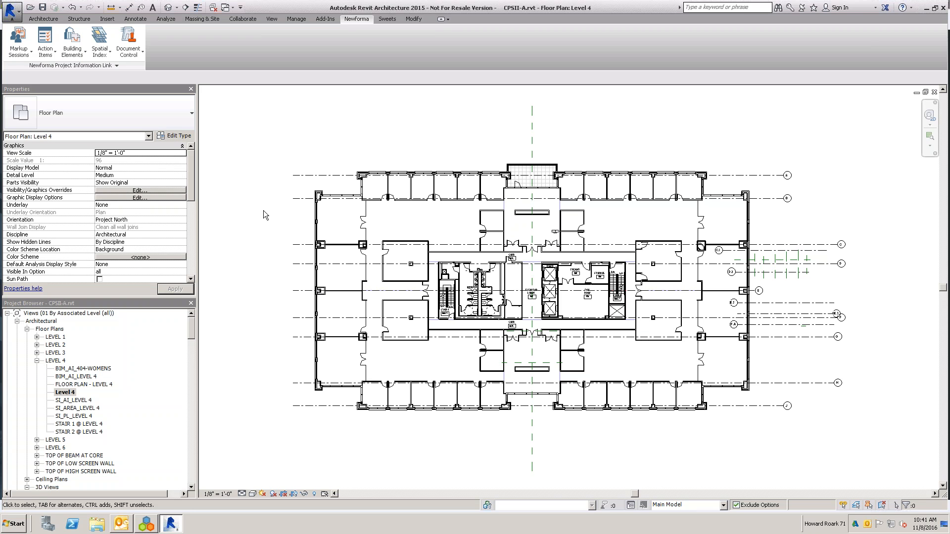
click(45, 44)
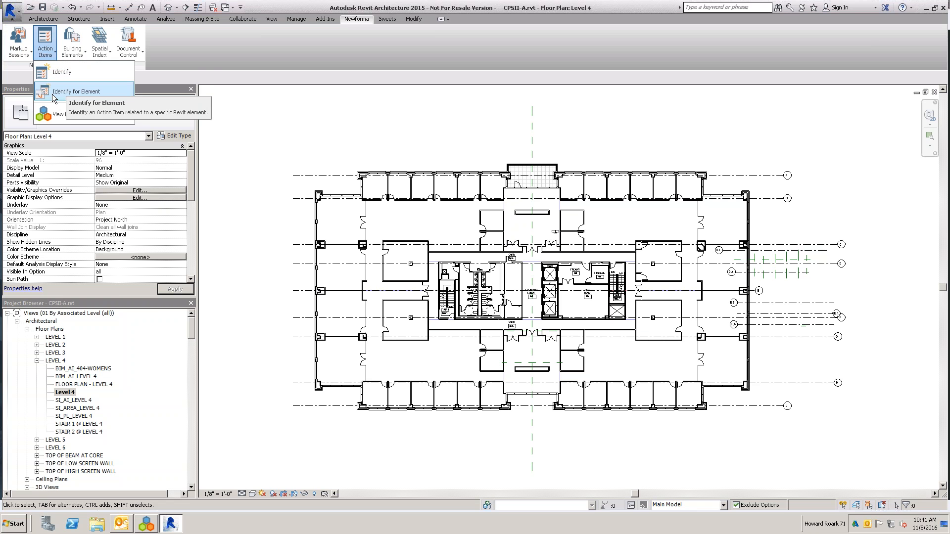
click(85, 94)
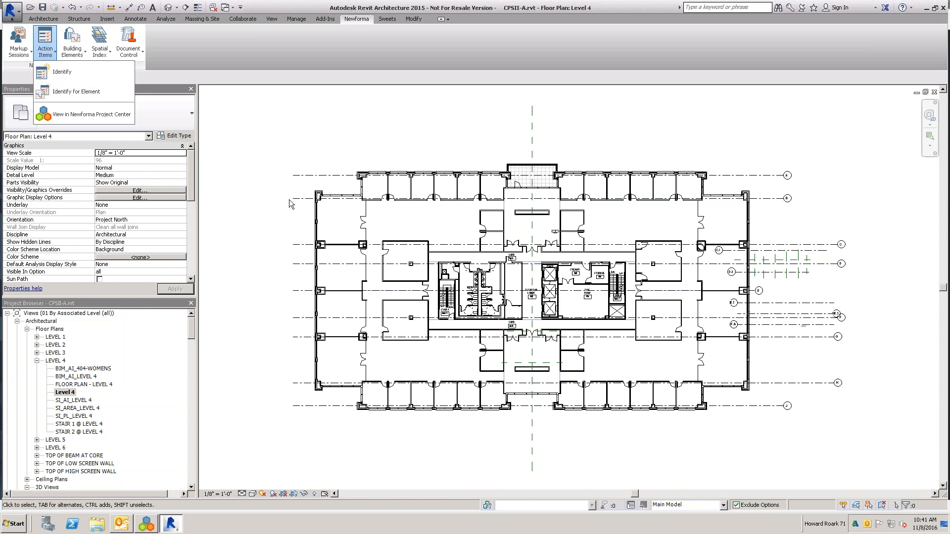
scroll(289, 200, up, 1)
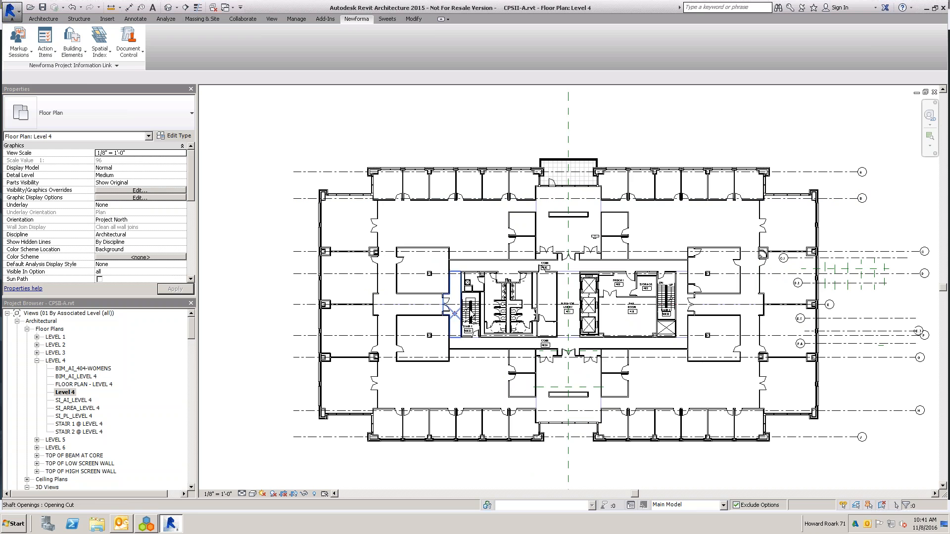
click(480, 315)
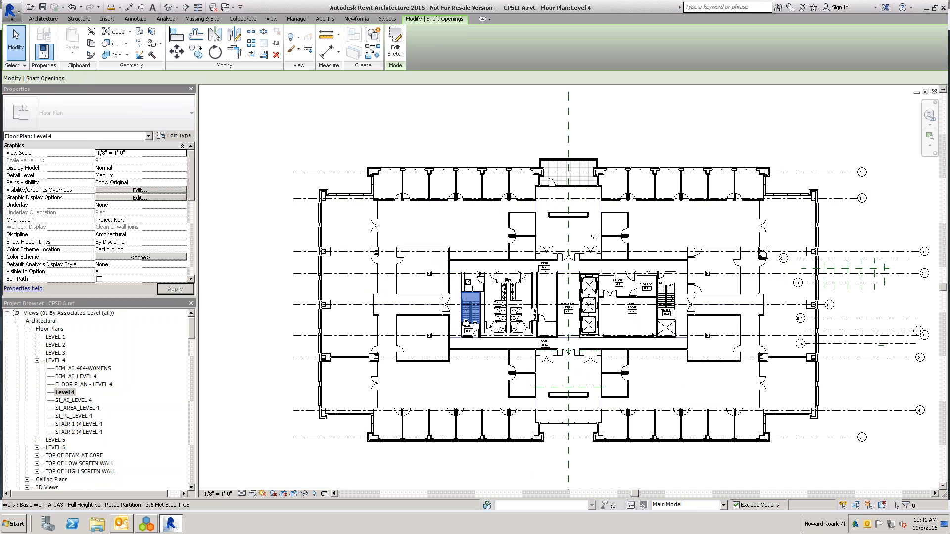
click(356, 19)
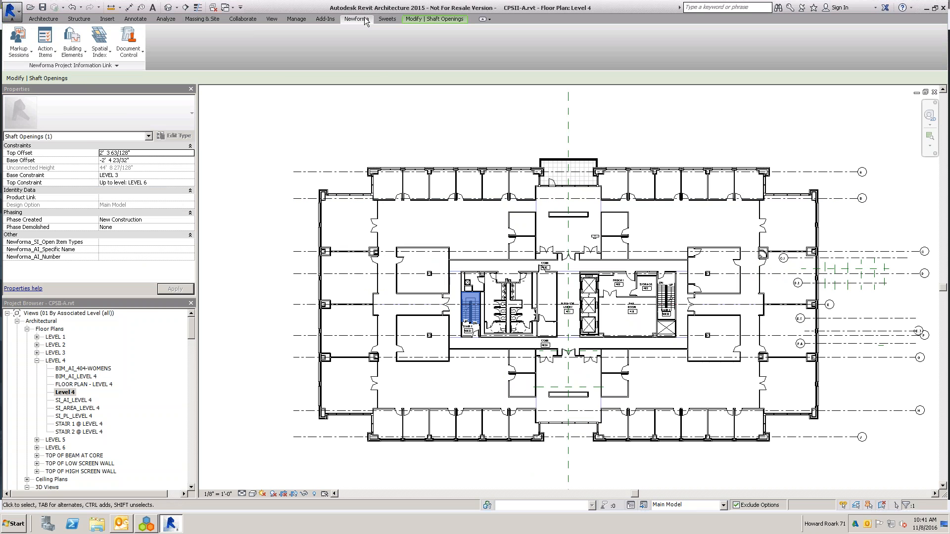
click(44, 52)
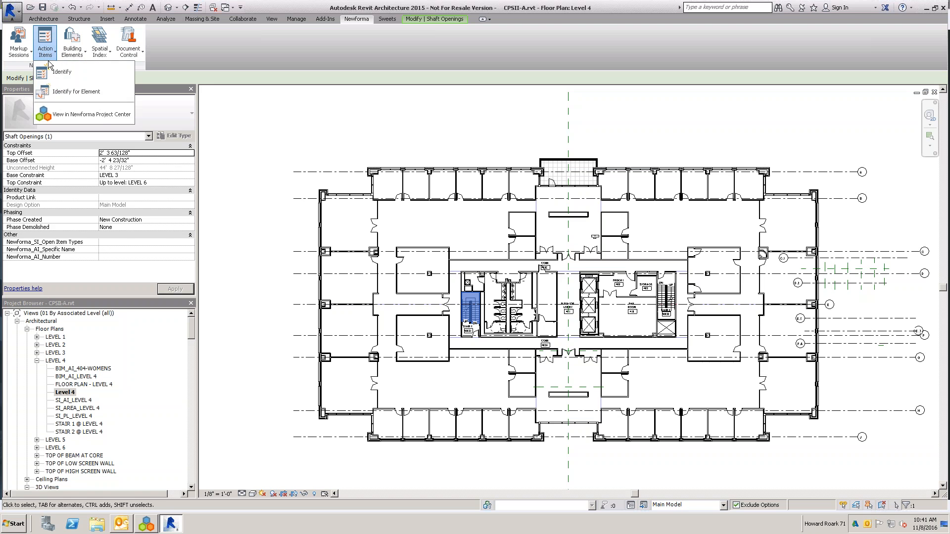
click(62, 95)
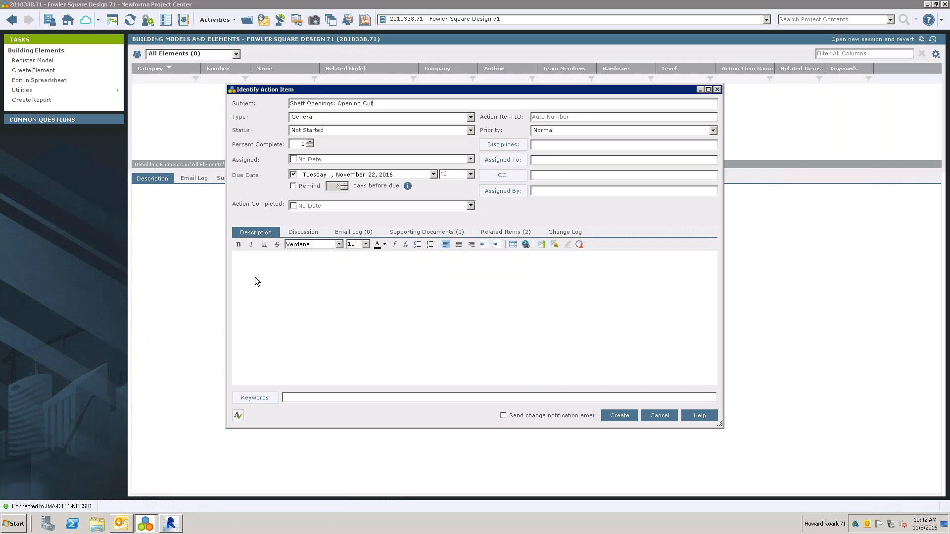
- Review the related items of the Shaft Openings: Opening Cut action item and create it
click(518, 234)
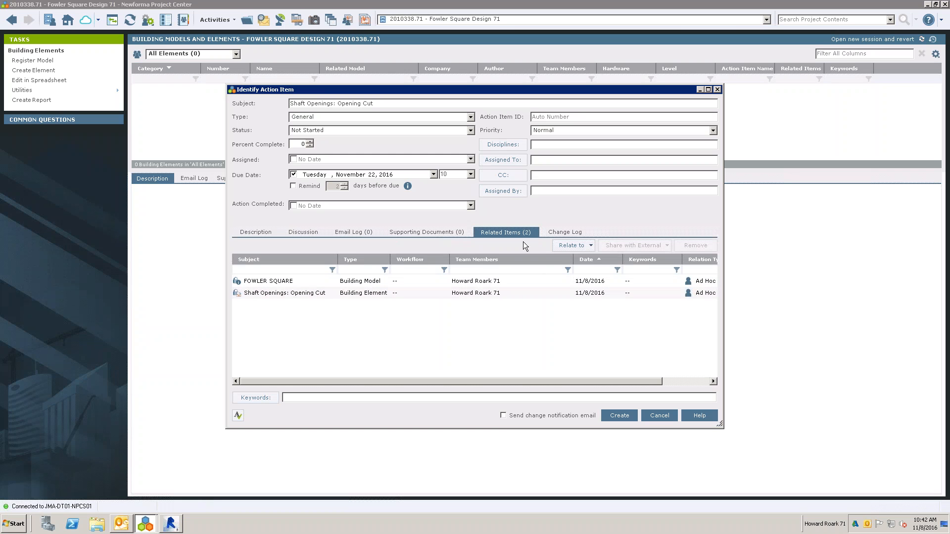
click(257, 233)
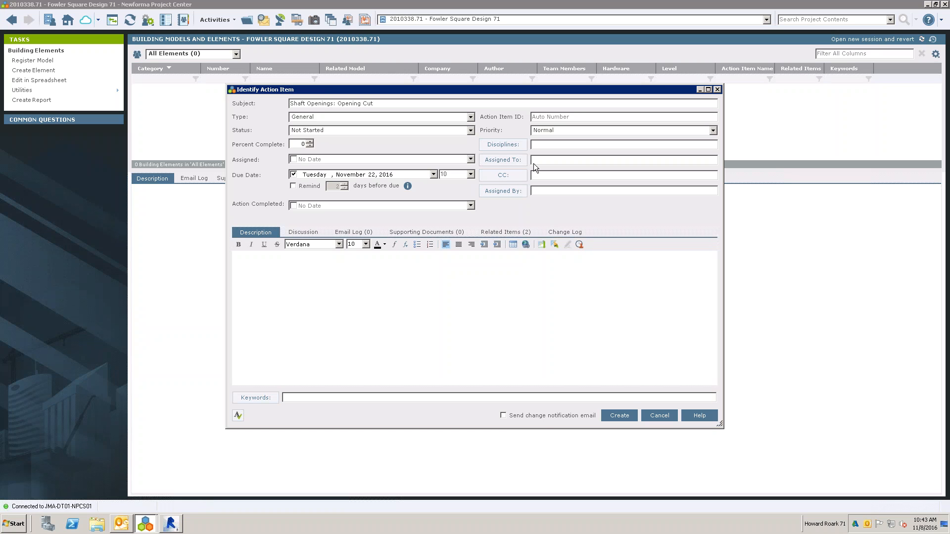
click(618, 419)
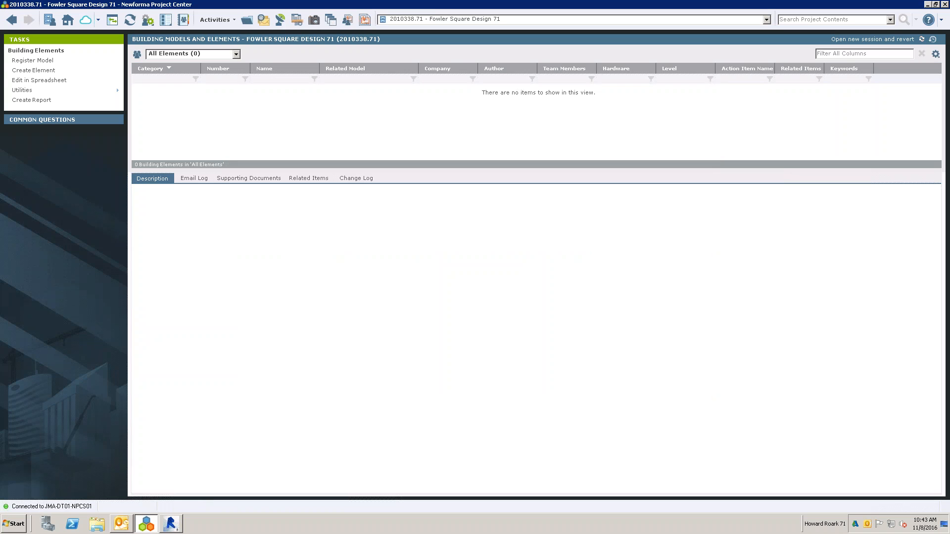
- Filter the project's open action items by subject "opening", view the Shaft Openings item's form, and close it without changes
click(68, 20)
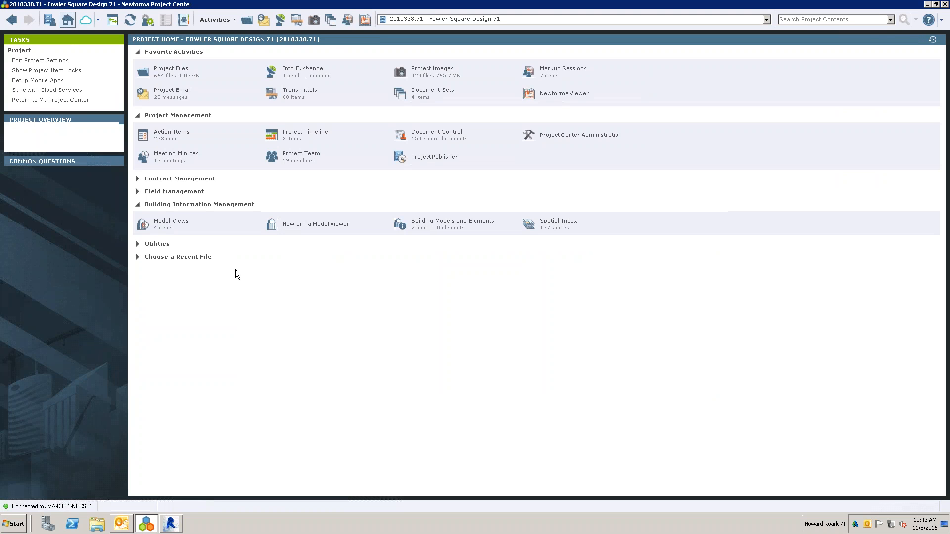
click(171, 131)
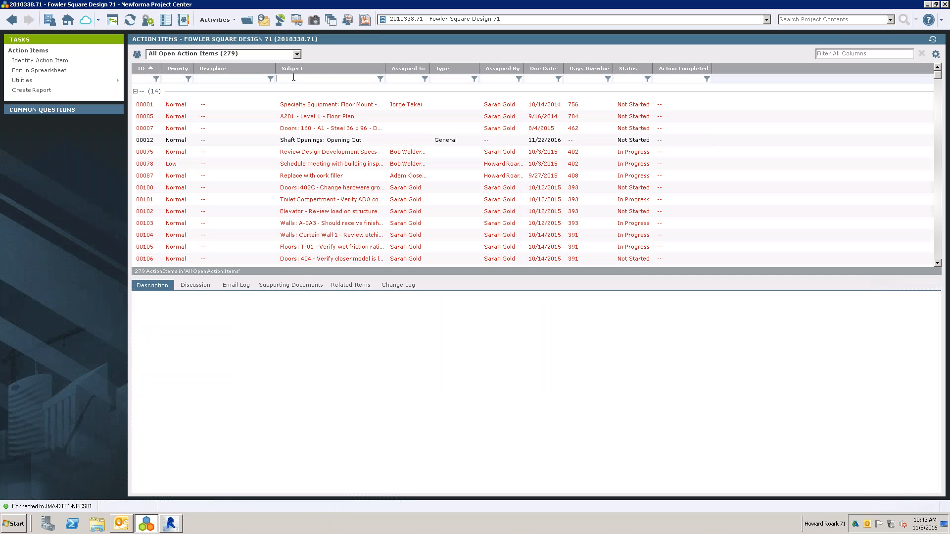
text(opening)
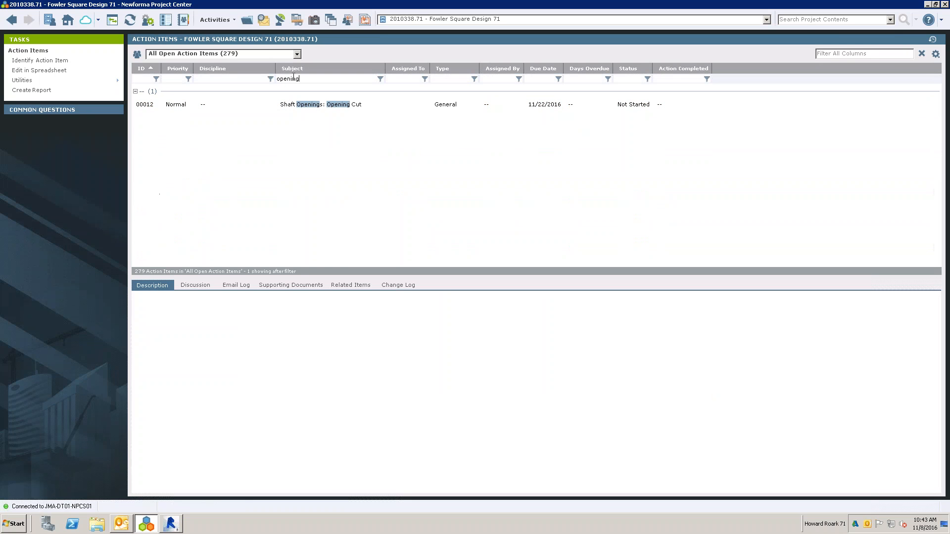
click(317, 104)
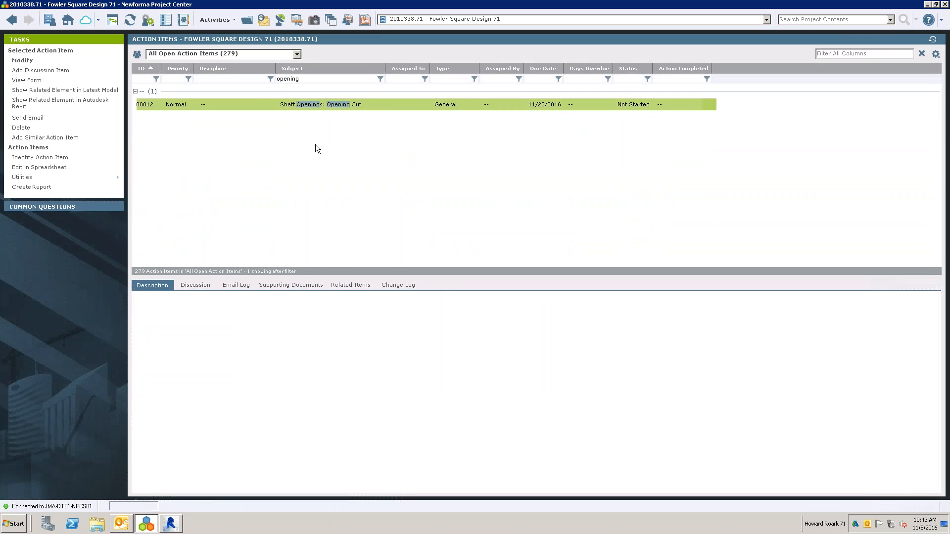
click(28, 62)
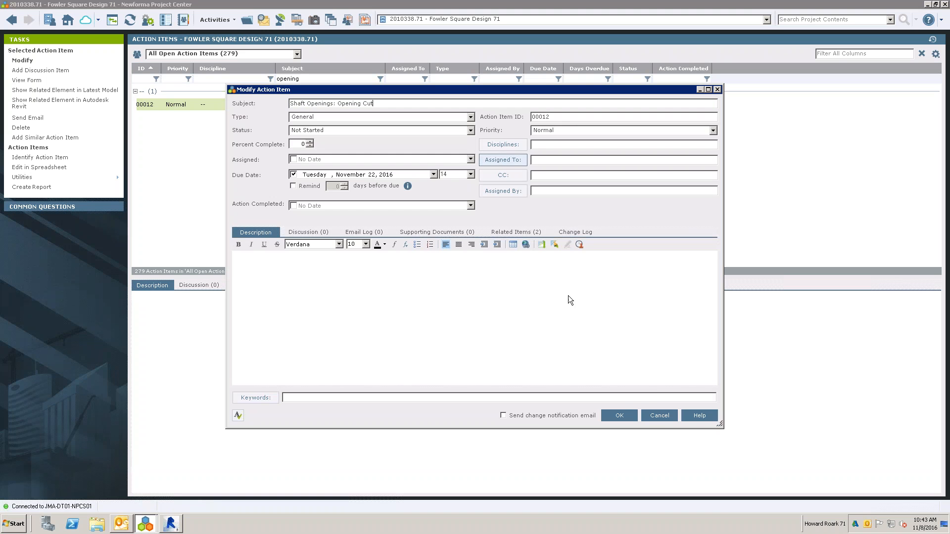
click(659, 416)
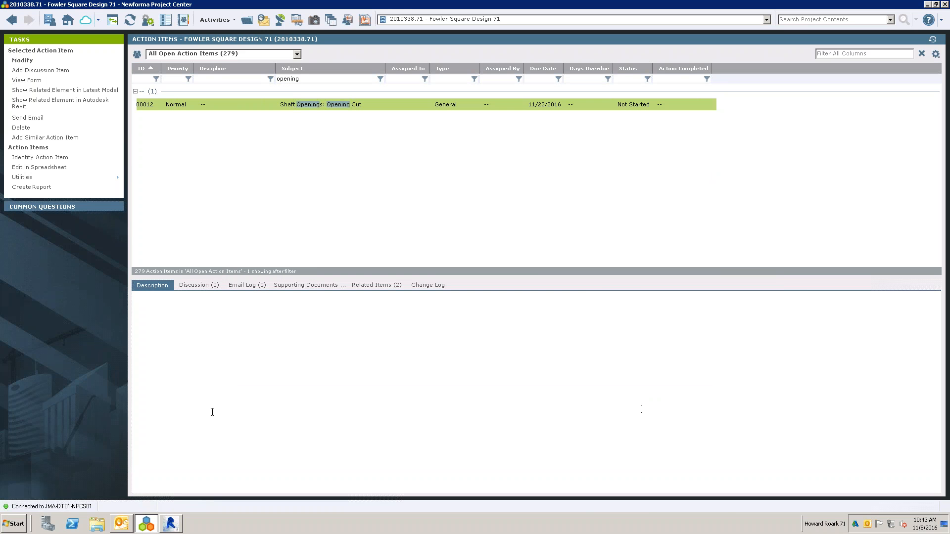
- Switch to Revit, clear the selection, identify an action item for the whole building model, review its related items, and cancel it
click(171, 524)
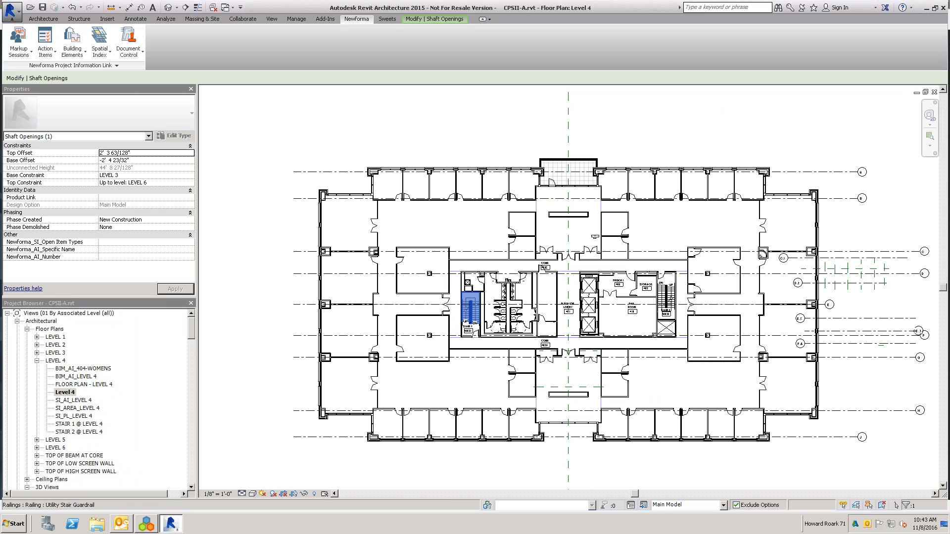
click(259, 143)
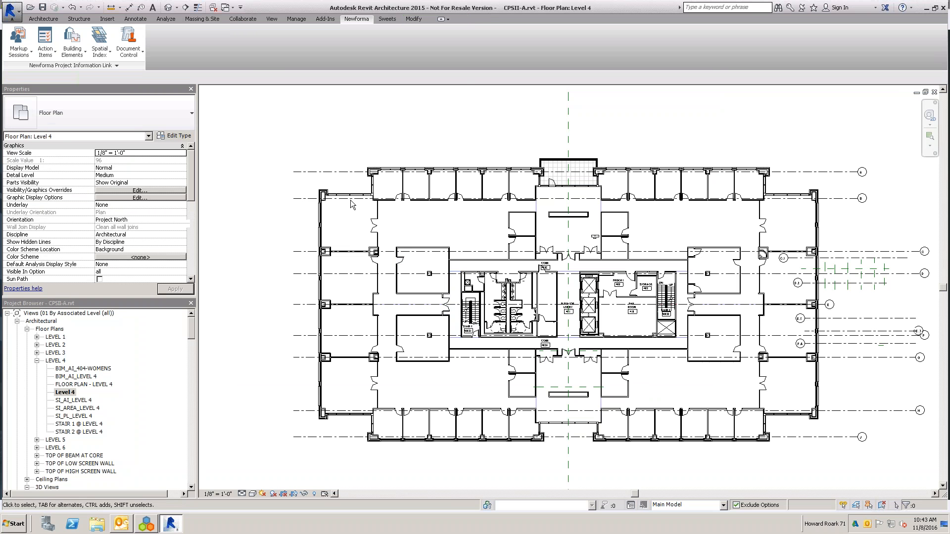
click(33, 39)
click(62, 72)
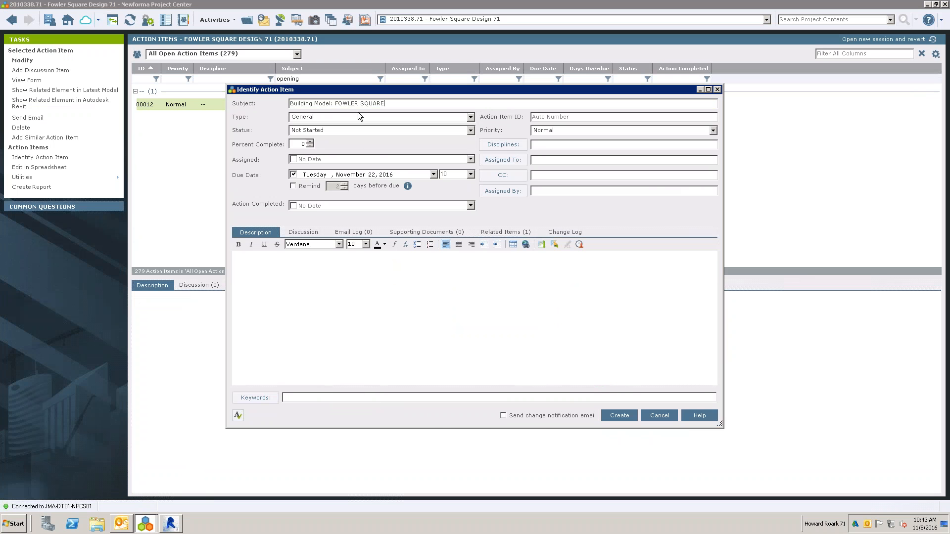
click(497, 234)
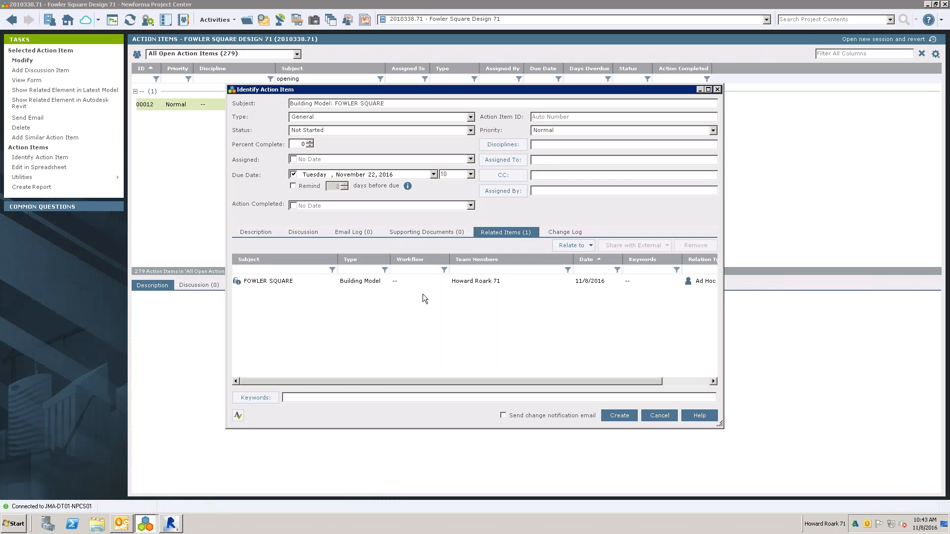
click(267, 237)
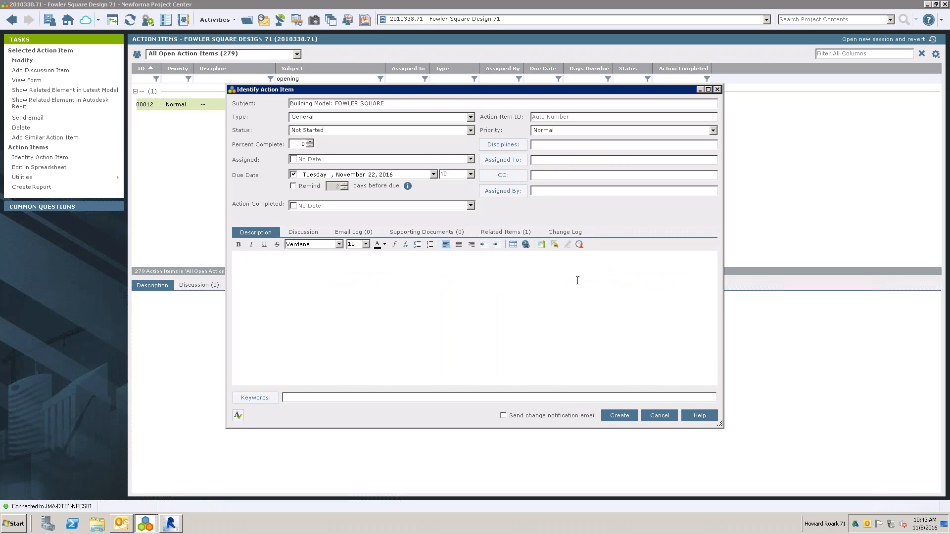
click(660, 416)
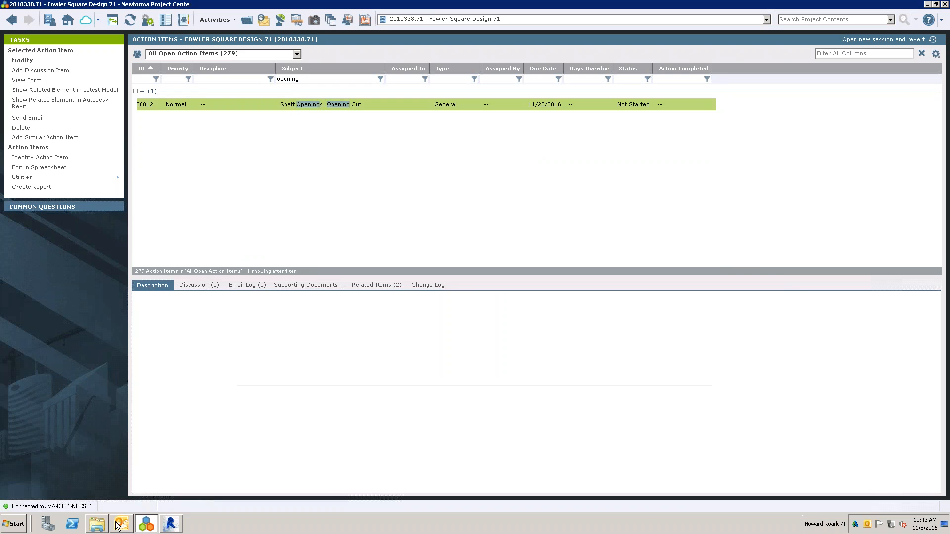
- Switch to Revit and send a snapshot of the Level 4 plan area around the west stair and restrooms by email
click(171, 523)
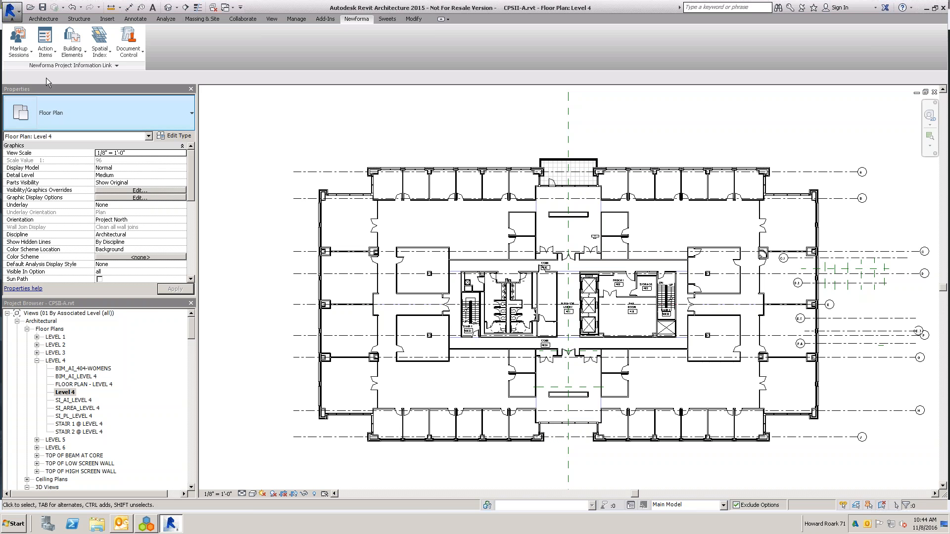
click(20, 54)
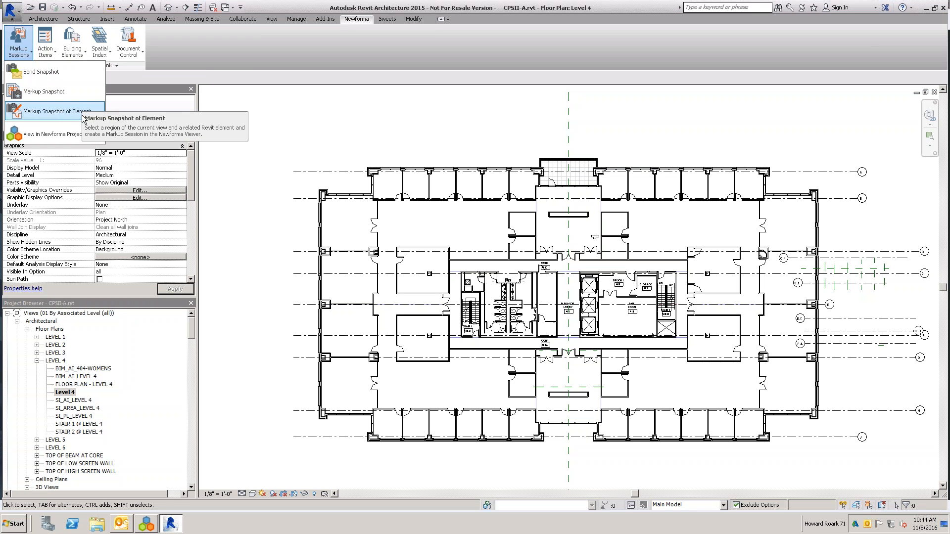
click(26, 73)
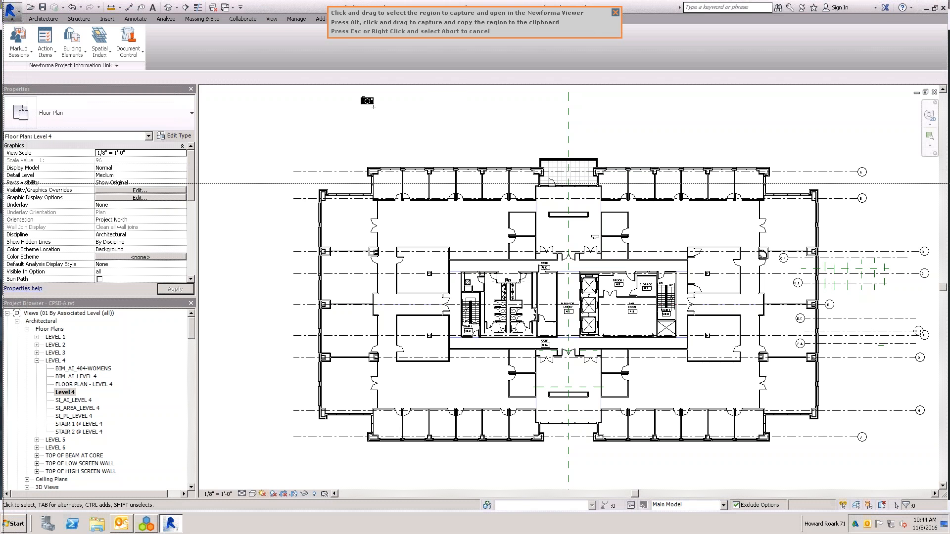
click(433, 256)
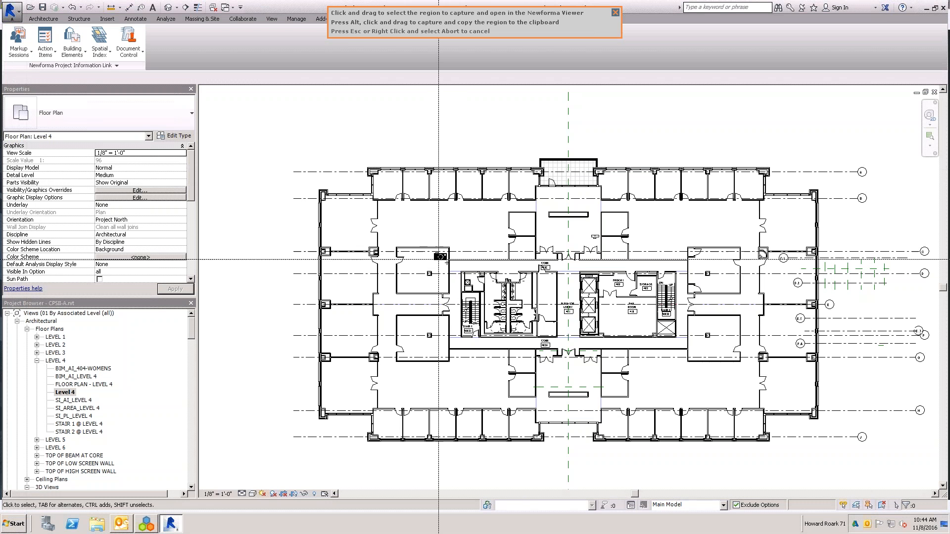
click(549, 291)
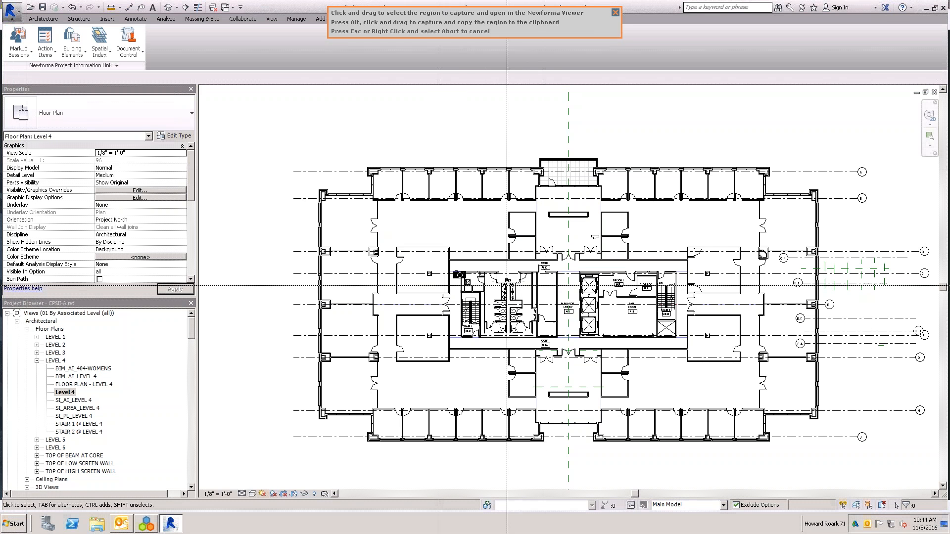
drag(462, 272, 552, 355)
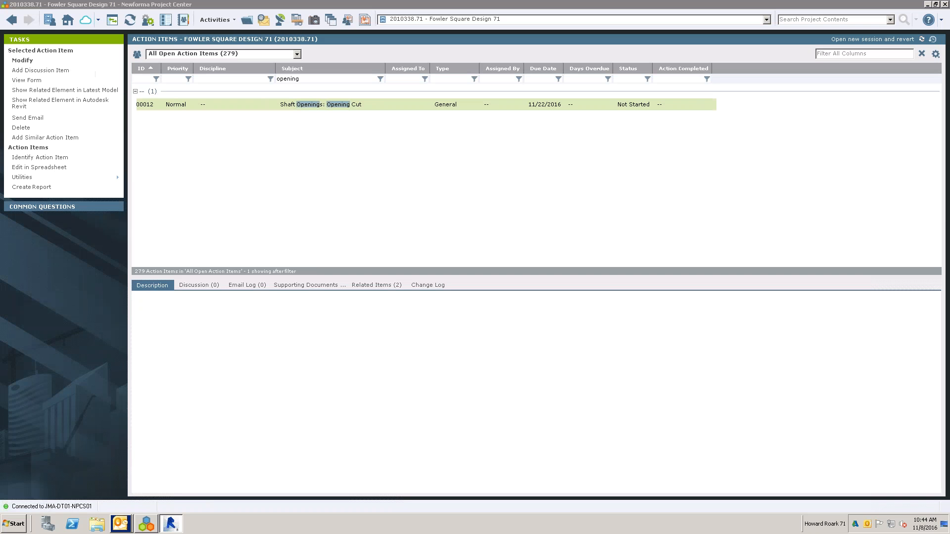
- Open the Snapshot of Level 4 email in Outlook, view its attached Snapshot.png, and close the image
mouse_move(123, 527)
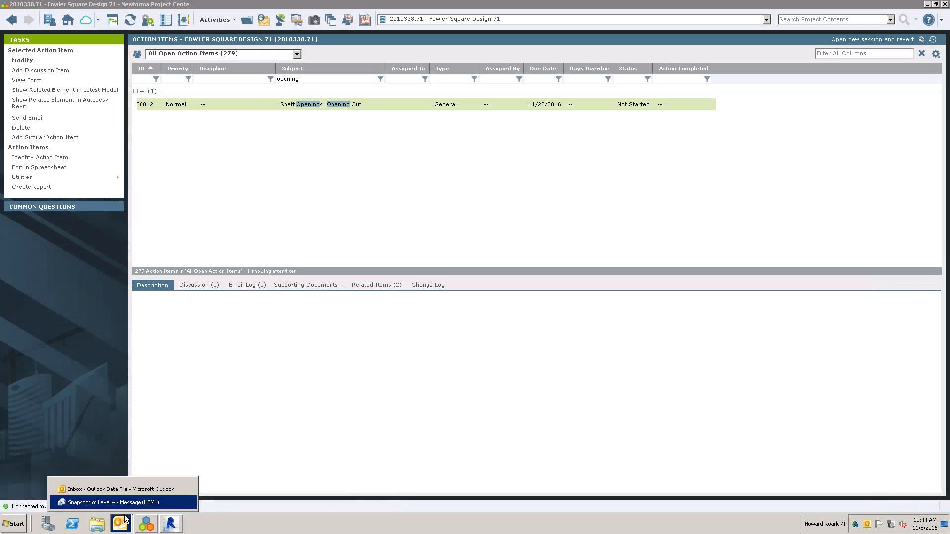
click(128, 504)
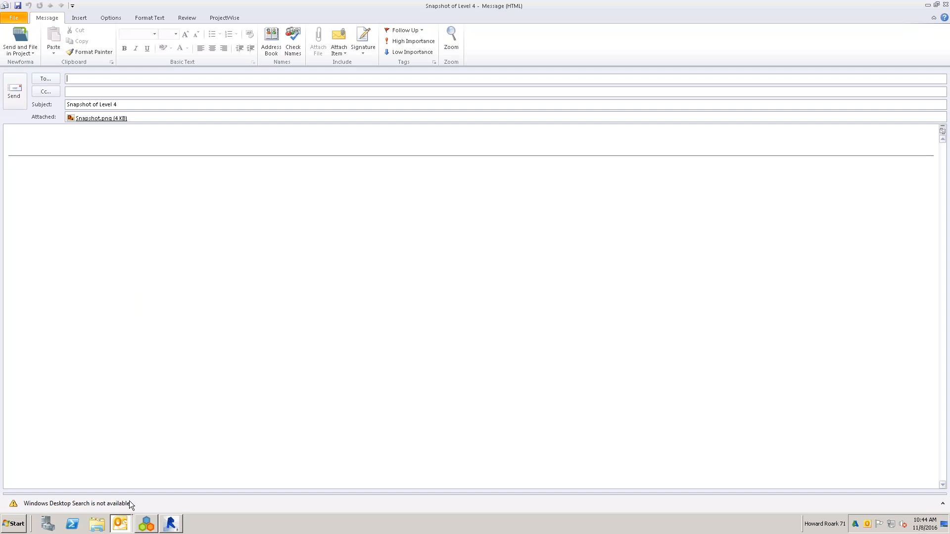
double_click(80, 121)
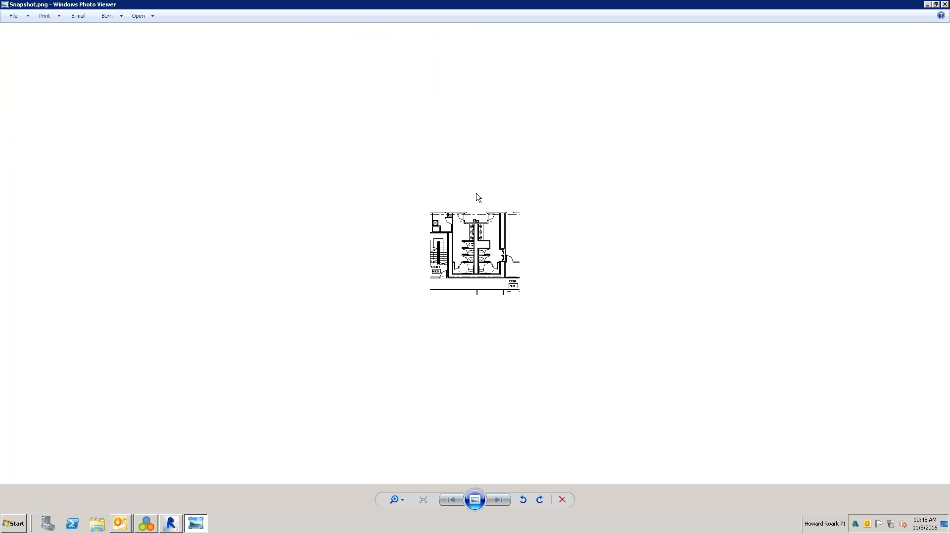
click(944, 4)
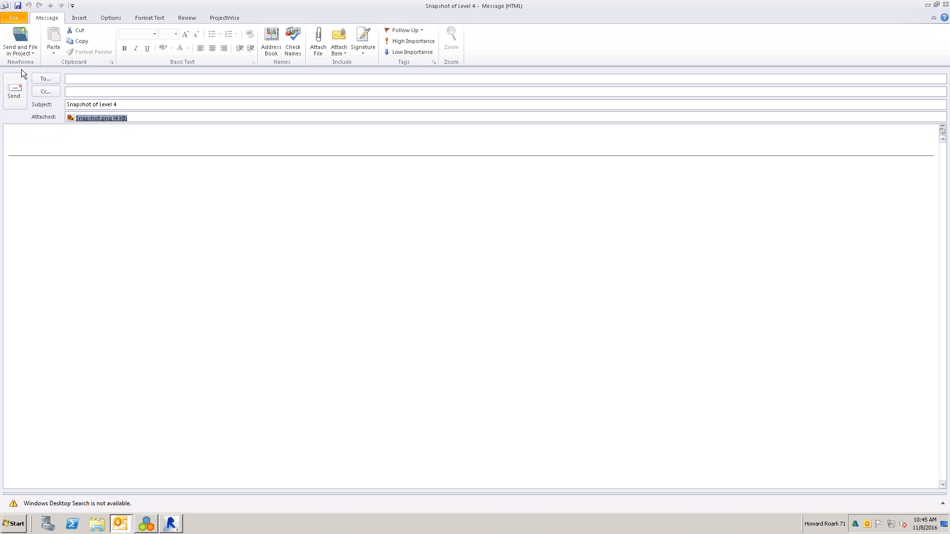
- Check the Send and File in Project option for the snapshot email, and discard the message without saving it
click(32, 45)
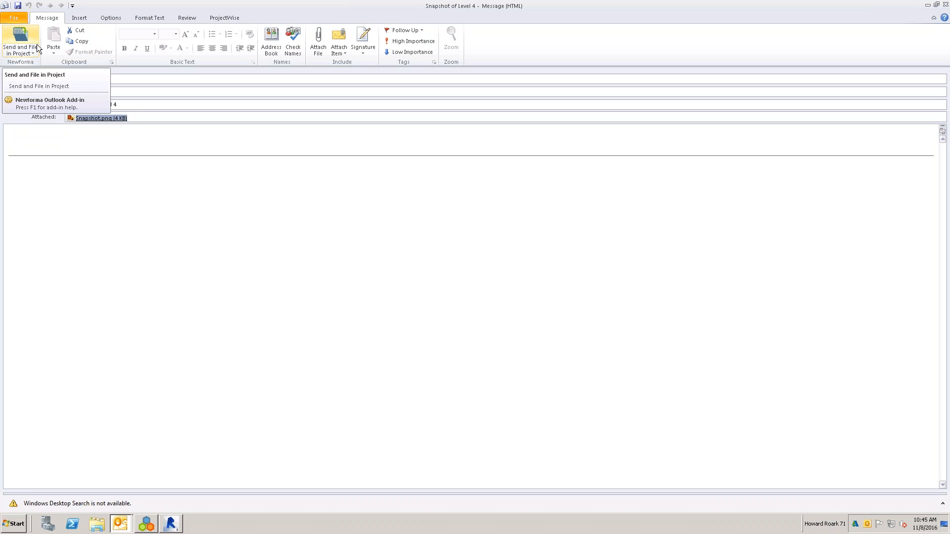
click(33, 144)
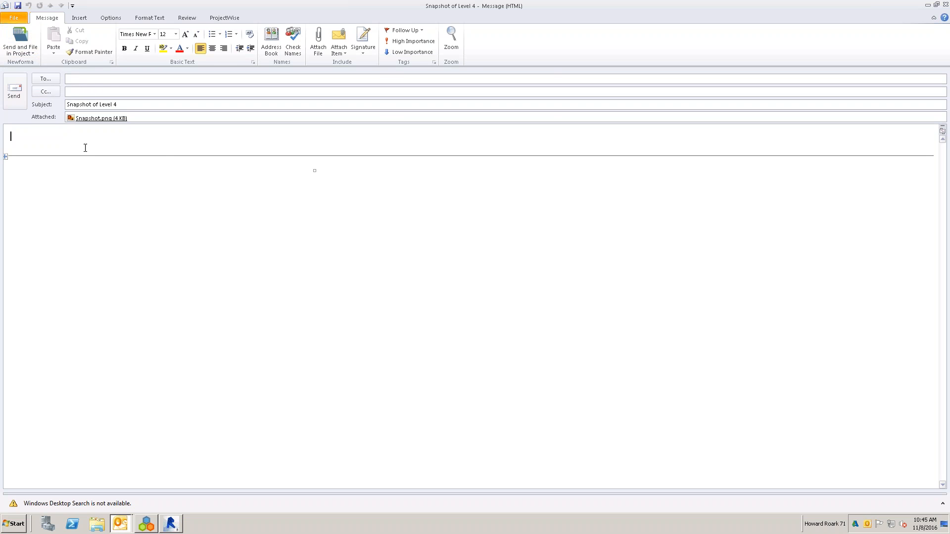
click(946, 5)
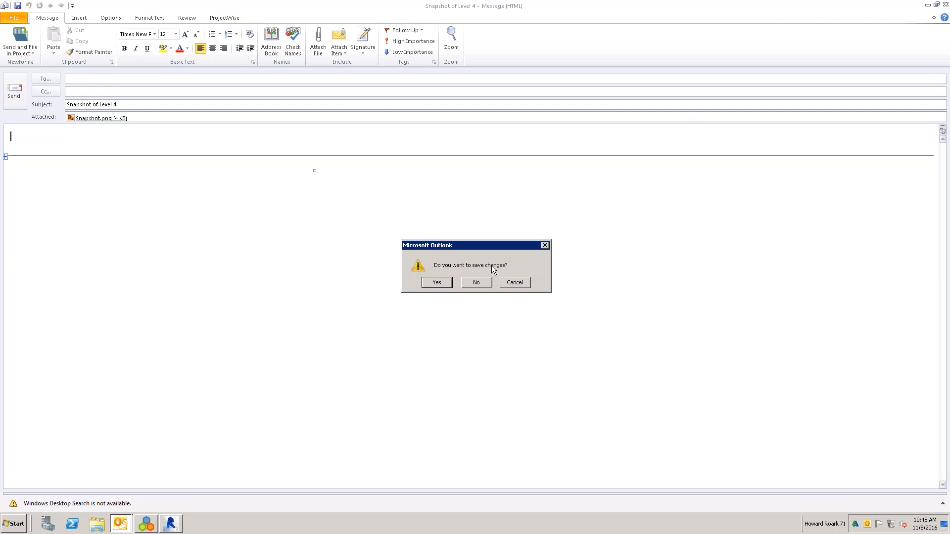
click(476, 283)
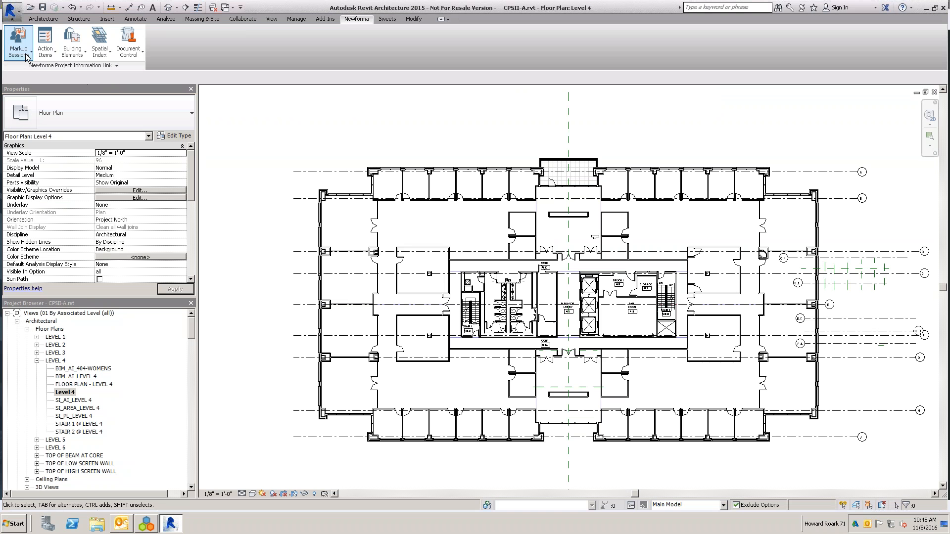
- Capture the west stair and restroom area of the Level 4 plan in Revit as a markup snapshot
click(26, 56)
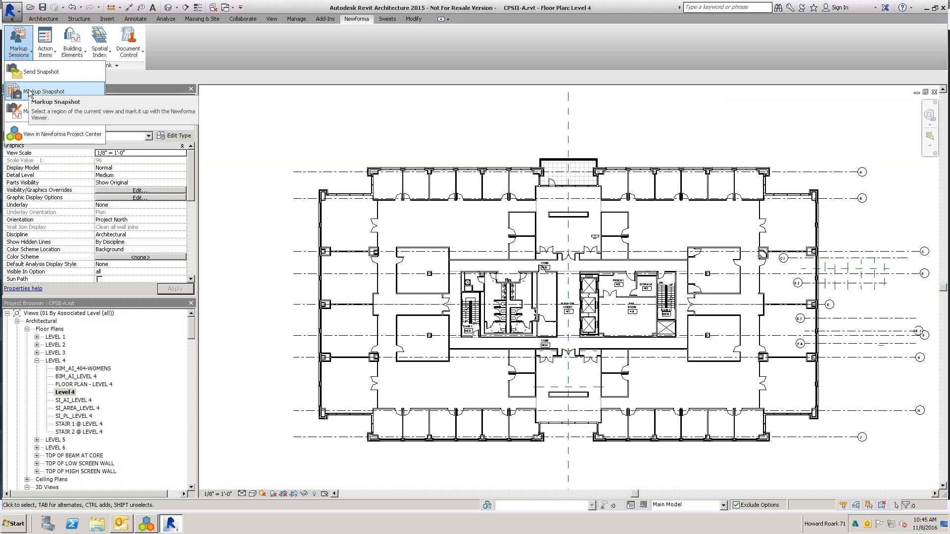
click(270, 115)
scroll(354, 239, up, 2)
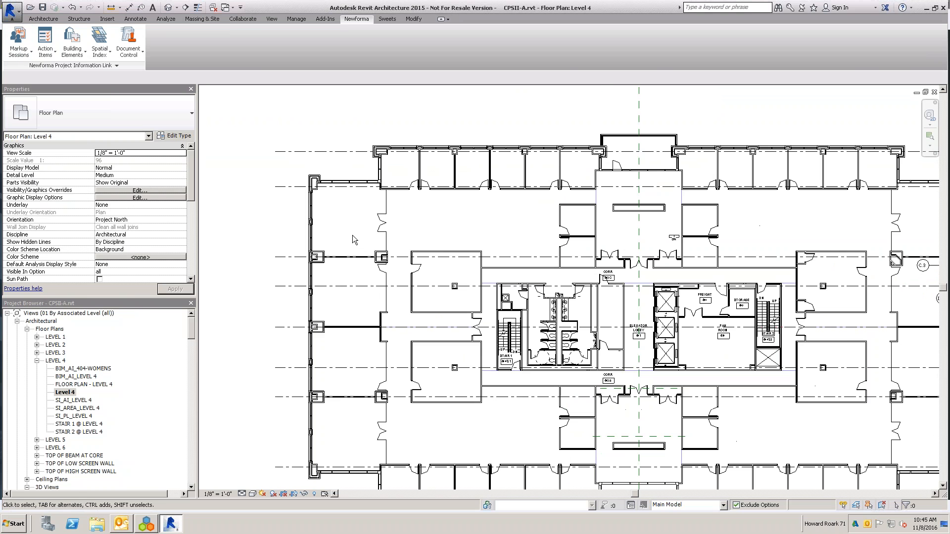
scroll(353, 236, up, 1)
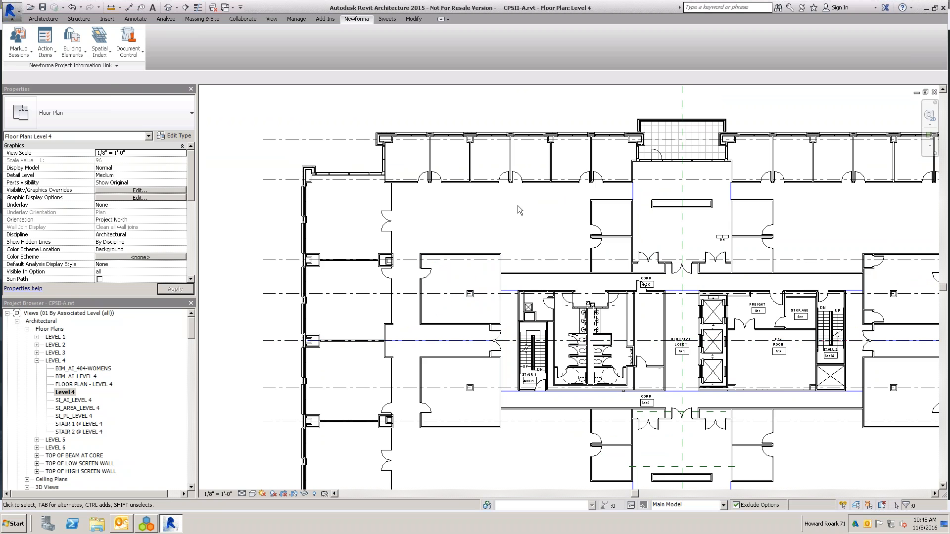
scroll(518, 206, up, 1)
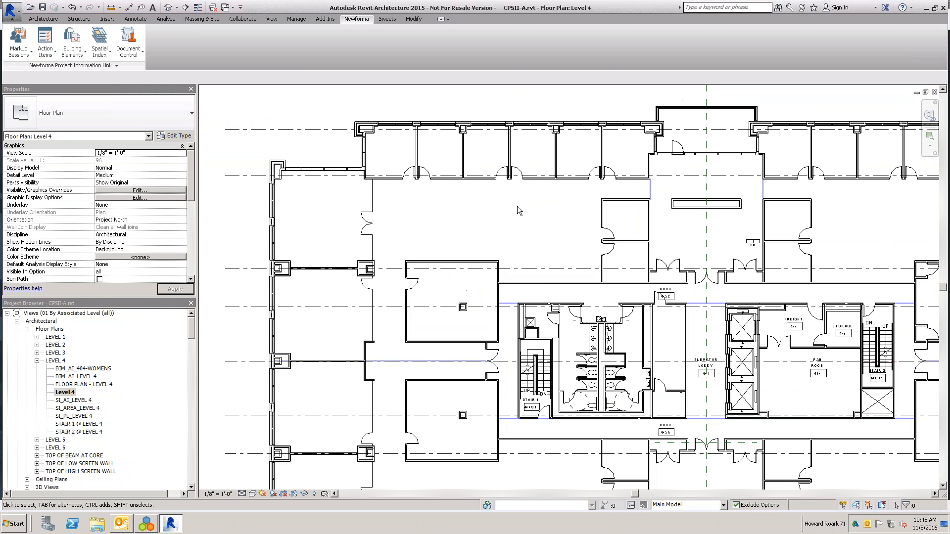
click(390, 185)
click(258, 212)
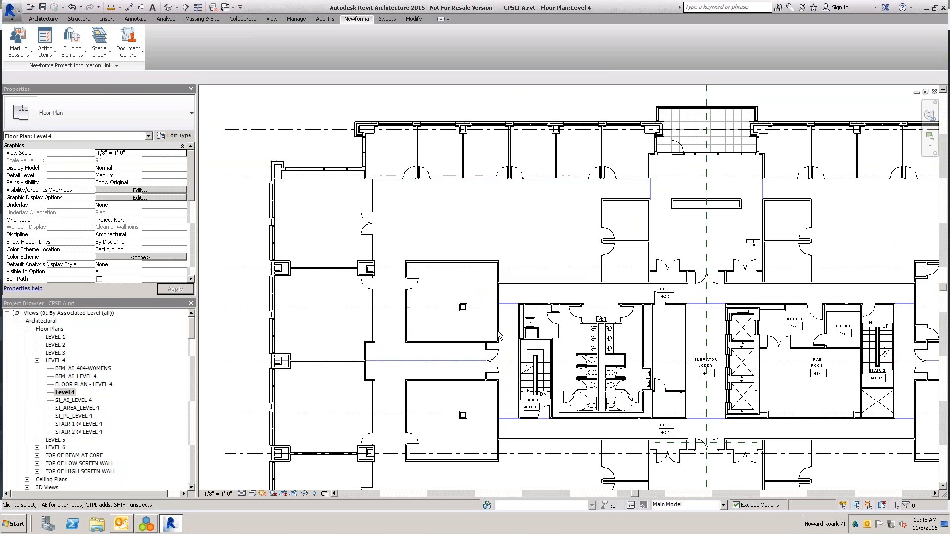
click(22, 52)
click(44, 92)
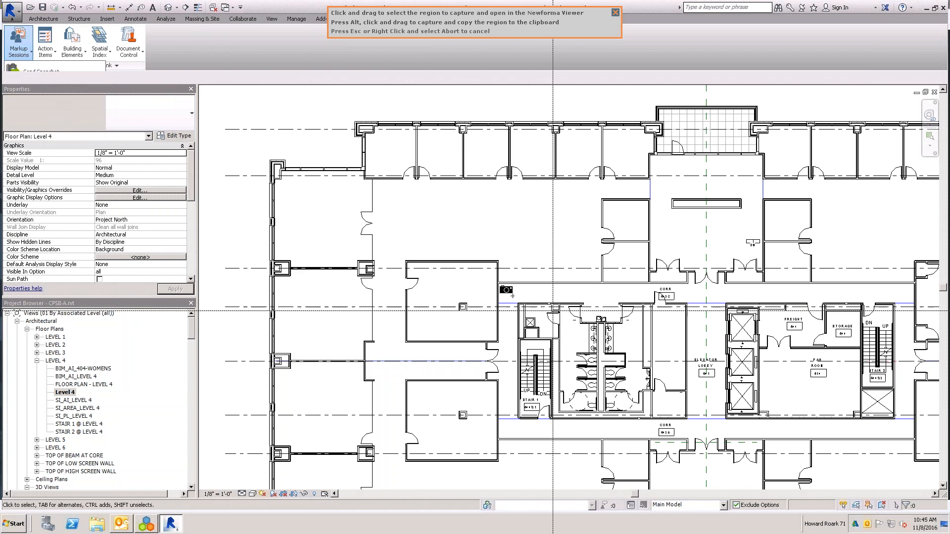
drag(474, 289, 702, 445)
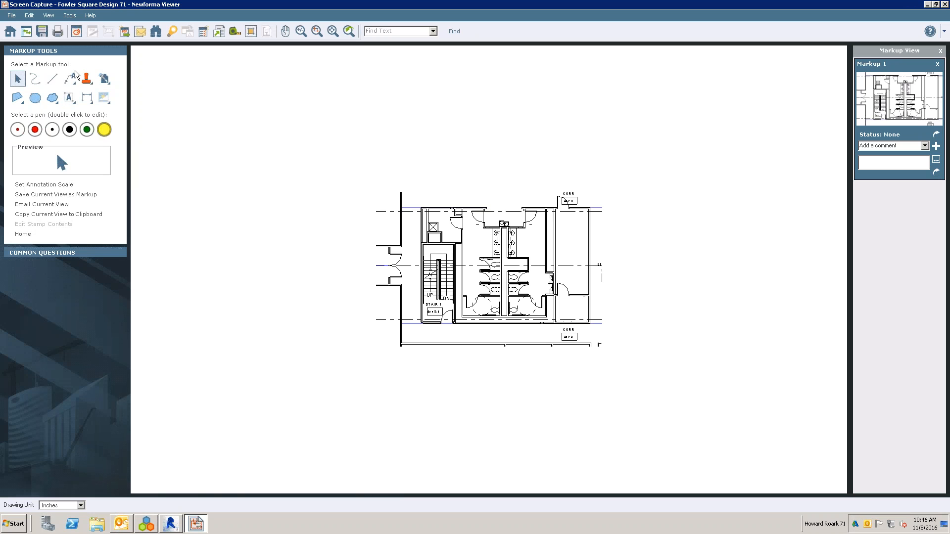
- Draw a red revision cloud around the stair and the adjoining restrooms in the snapshot
click(52, 98)
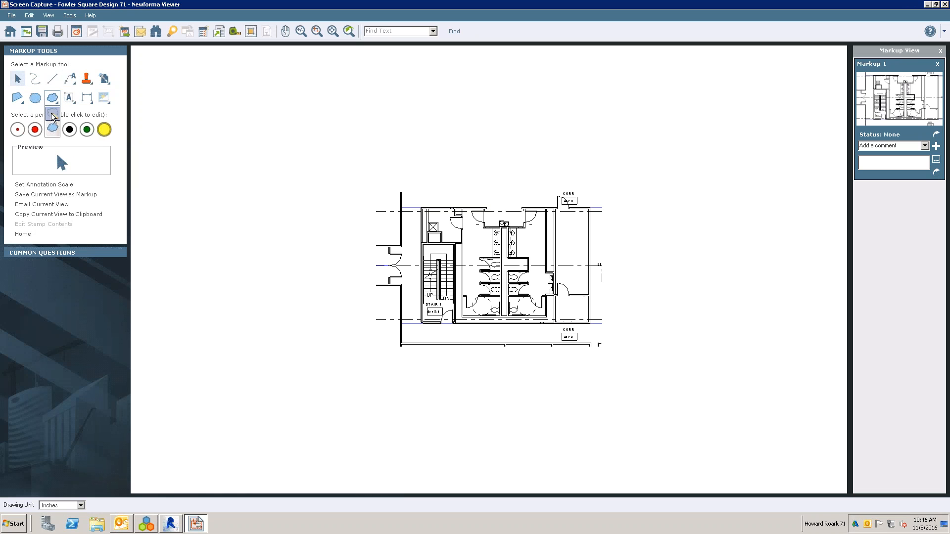
mouse_move(443, 184)
mouse_down()
mouse_move(339, 289)
mouse_move(460, 329)
mouse_move(534, 238)
mouse_up()
drag(485, 193, 444, 185)
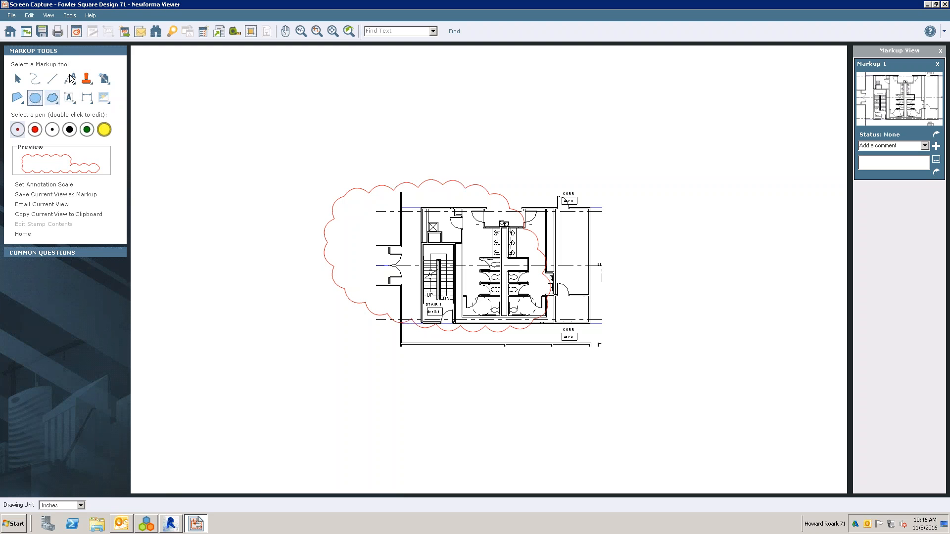
- Add a leader note pointing to the stair that reads "Need to check location of stairwell in relation to hallway"
drag(70, 78, 73, 97)
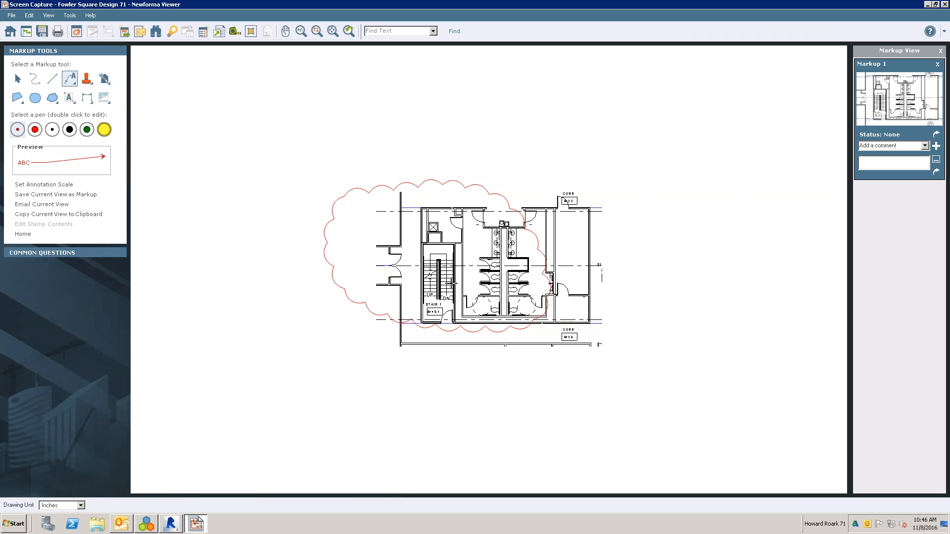
click(430, 280)
click(303, 377)
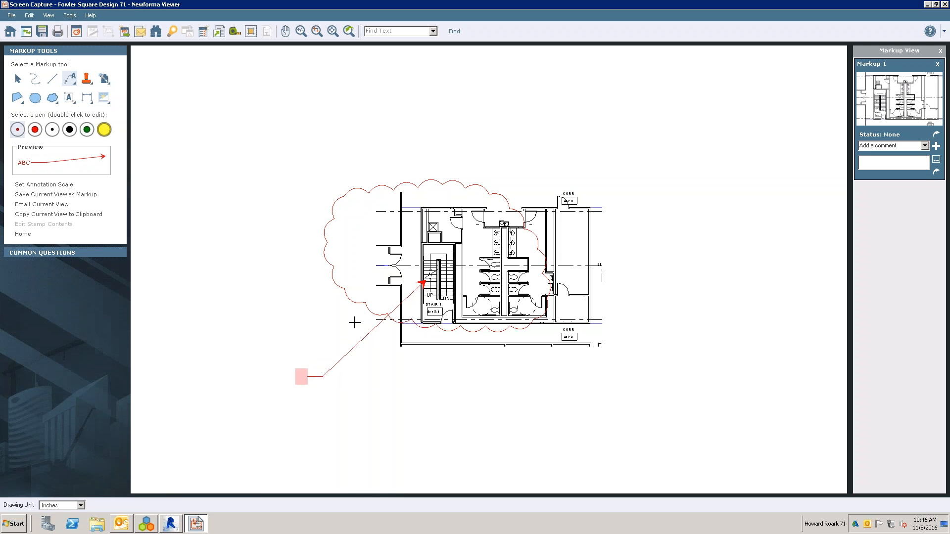
text(Need t)
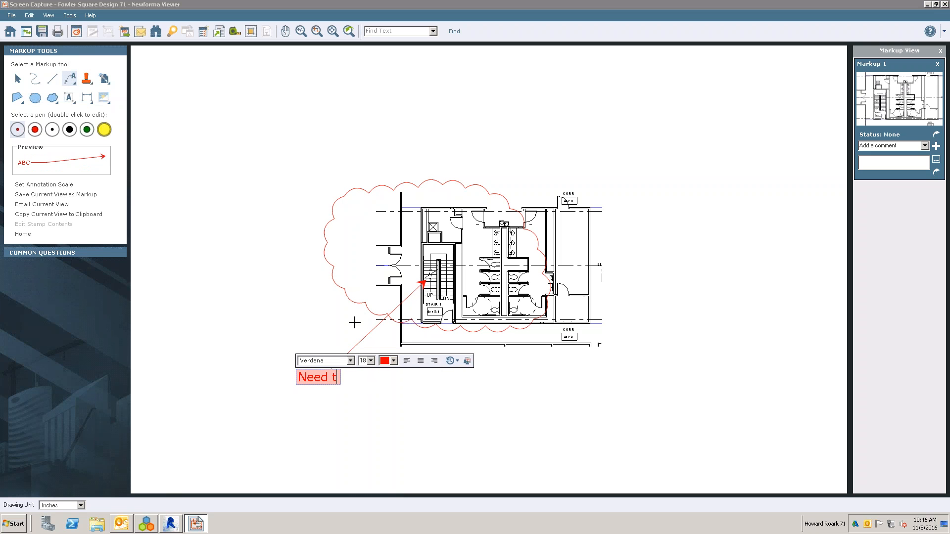
text(o check location of stai)
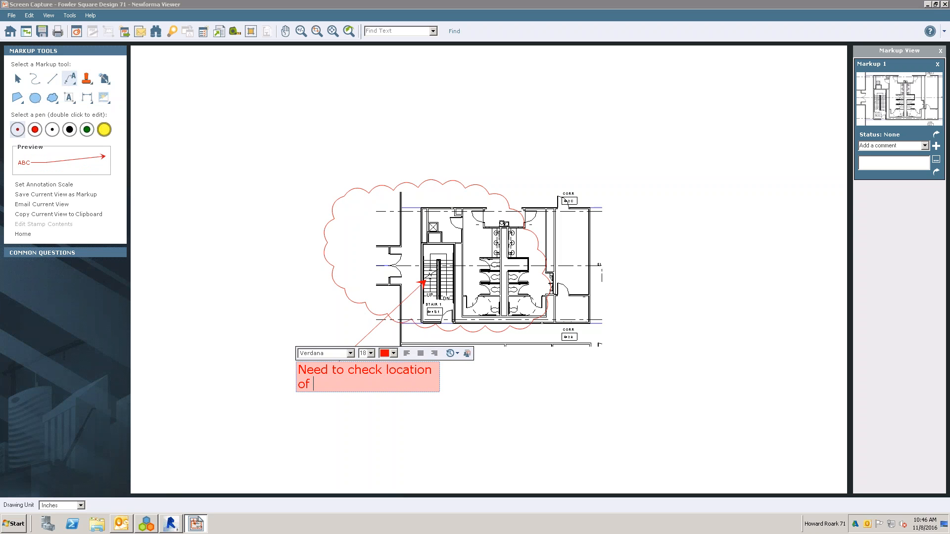
text(rwell in relation )
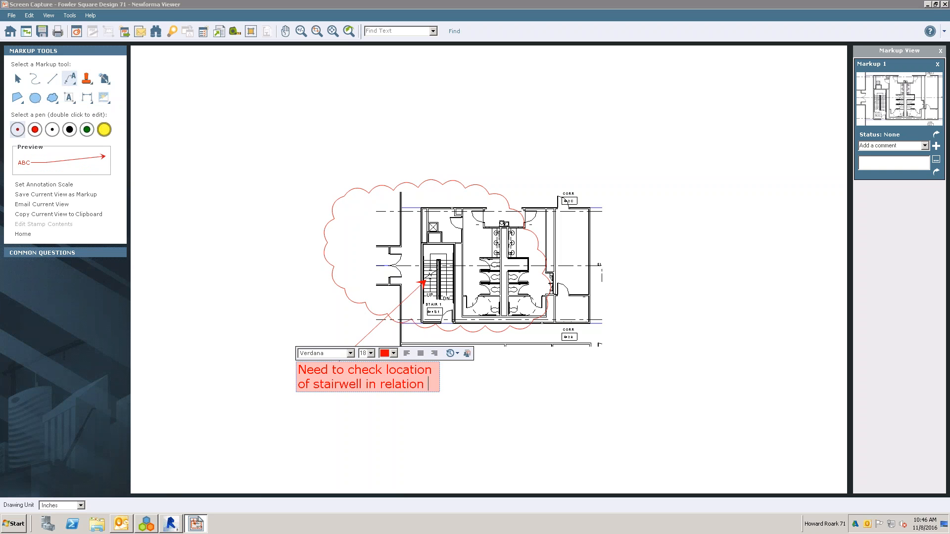
text(to hallway)
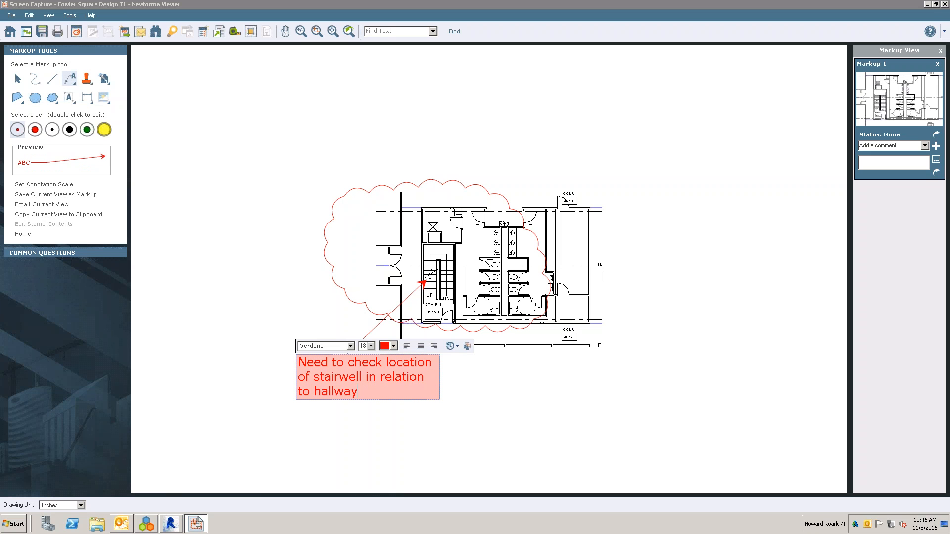
- Try light yellow for the stairwell note's text and set its final color to black
click(394, 346)
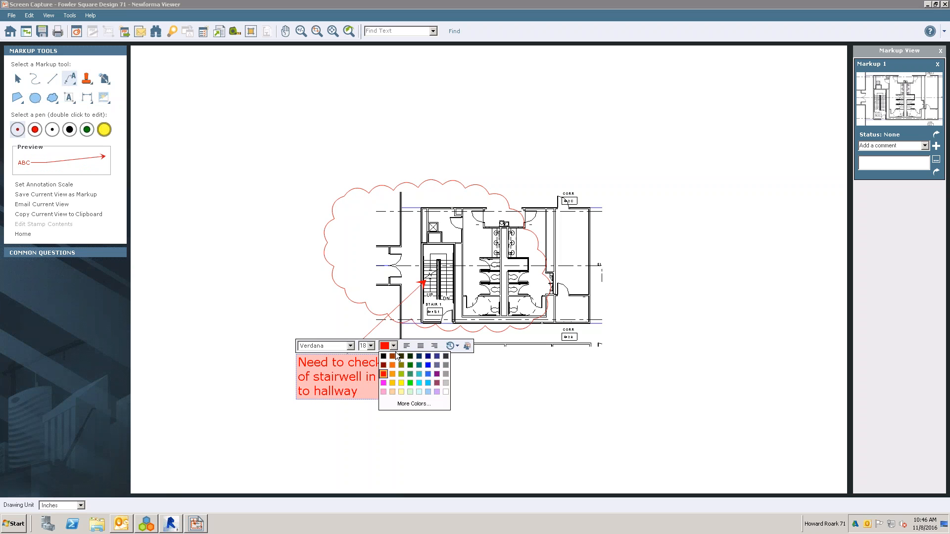
click(401, 392)
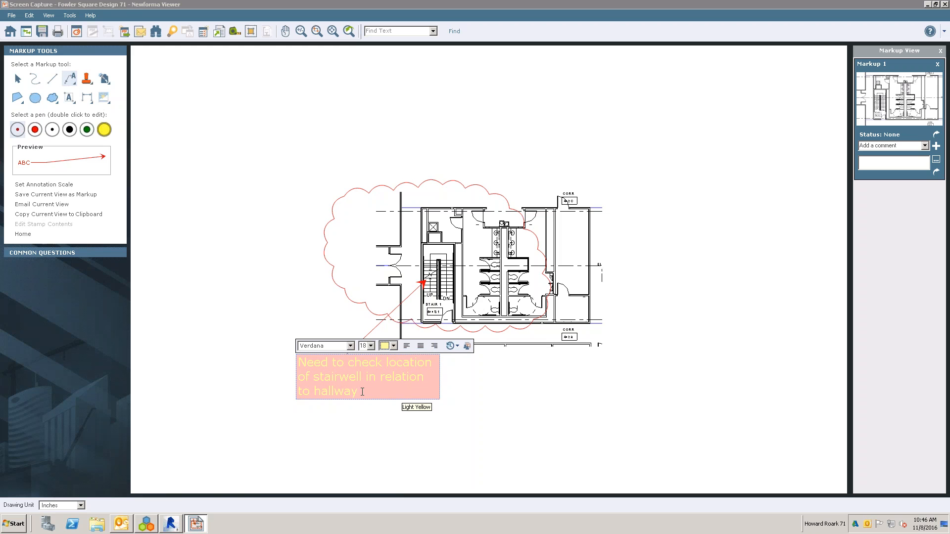
click(393, 347)
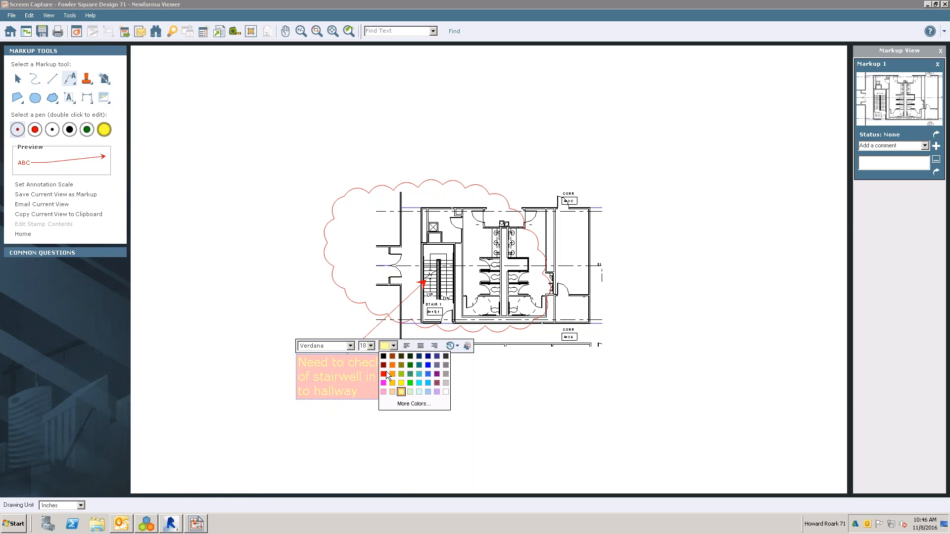
click(384, 356)
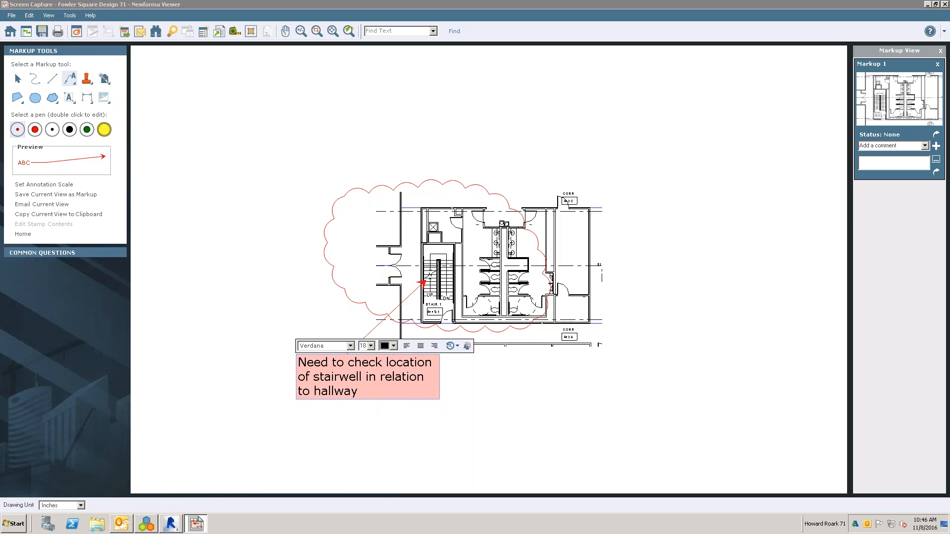
- Finish the stairwell note's text, change its box to the rounded-end shape and move it above the revision cloud
click(23, 236)
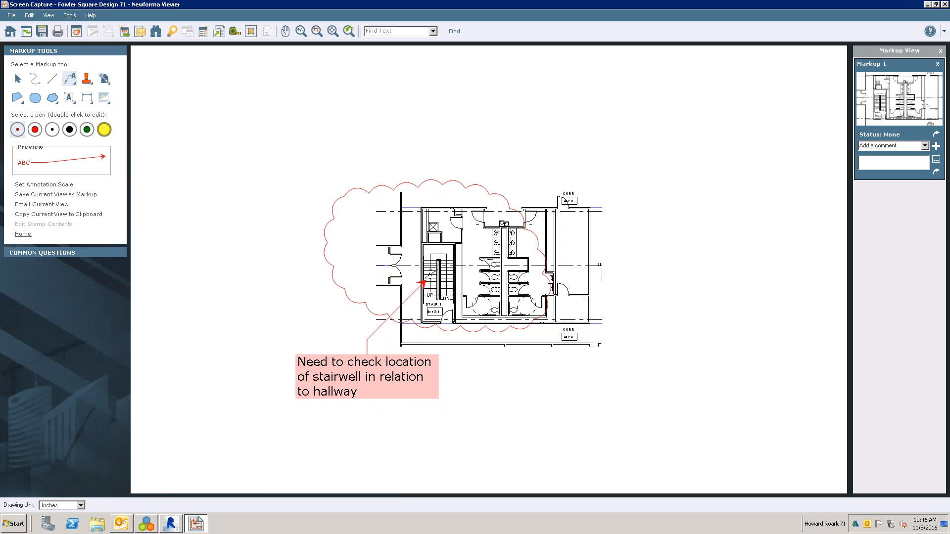
click(23, 236)
click(342, 385)
right_click(341, 385)
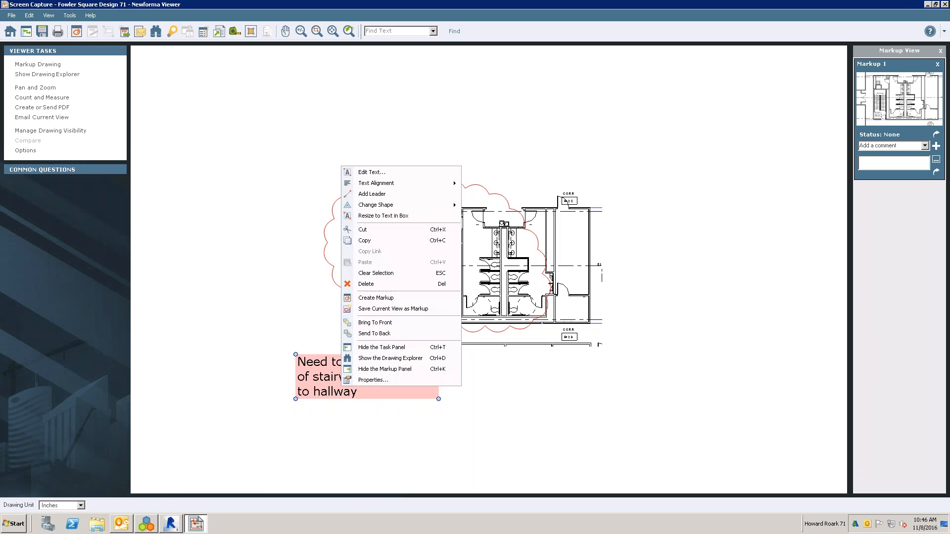
mouse_move(420, 207)
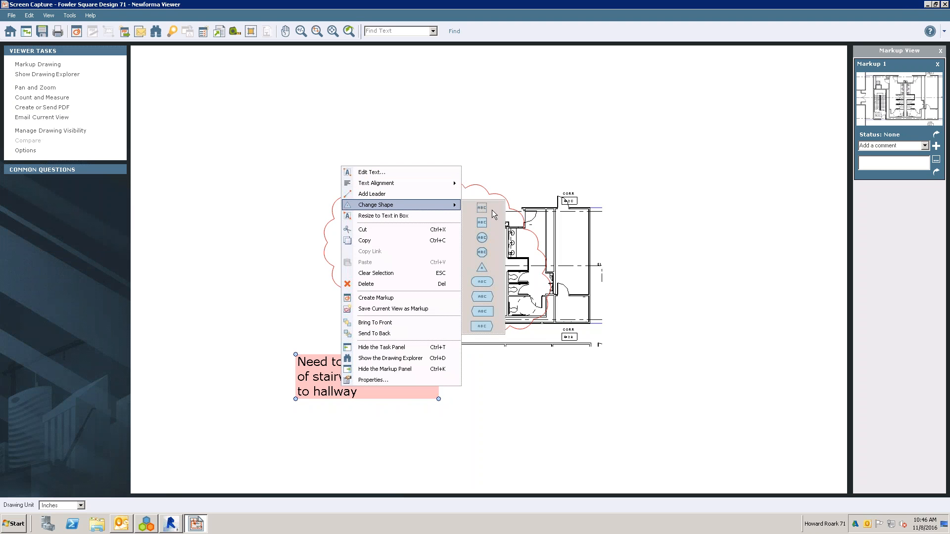
click(486, 283)
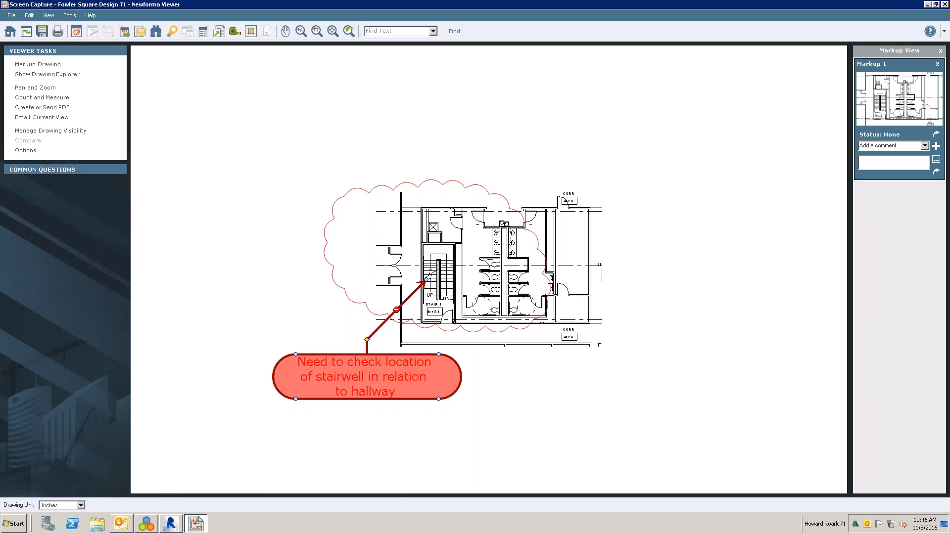
drag(291, 324, 295, 59)
click(304, 311)
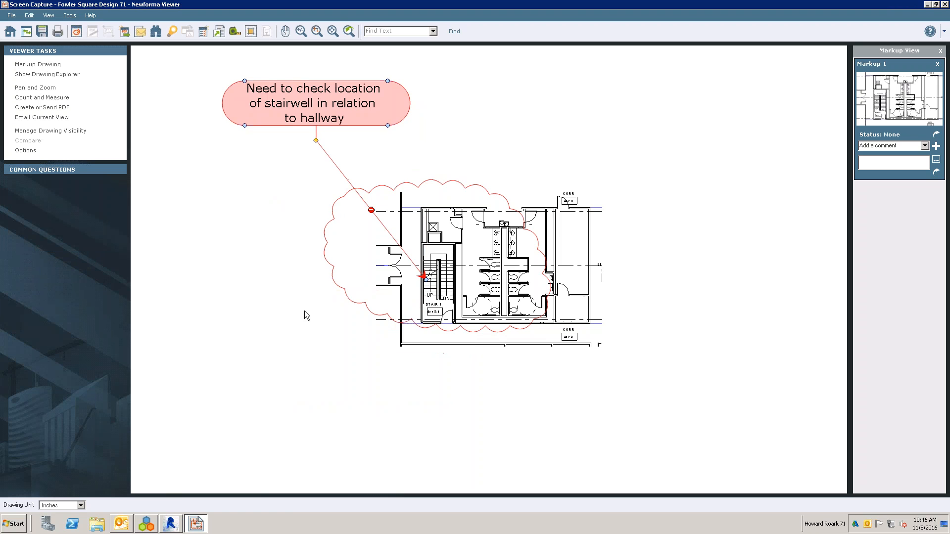
- Add a second leader from the stairwell note to the corridor just below the restrooms
right_click(317, 119)
click(379, 147)
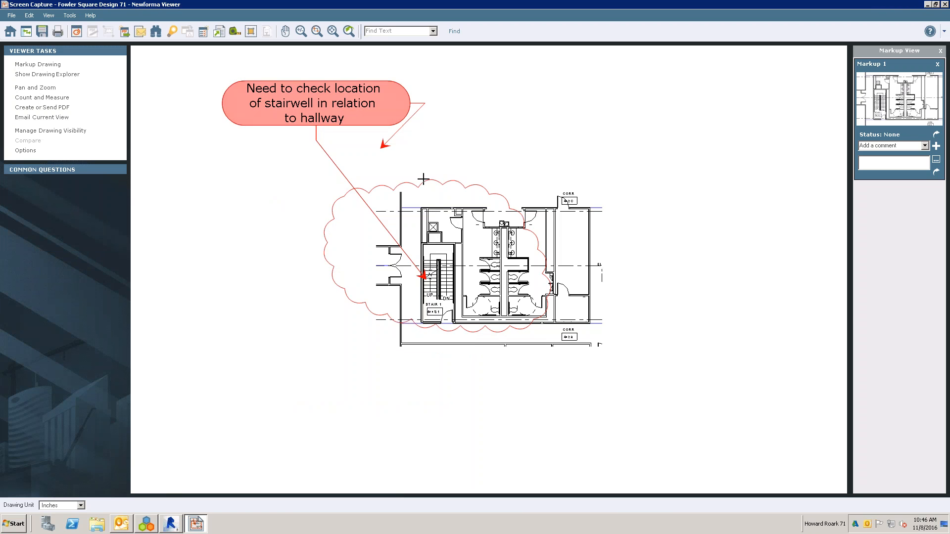
click(503, 315)
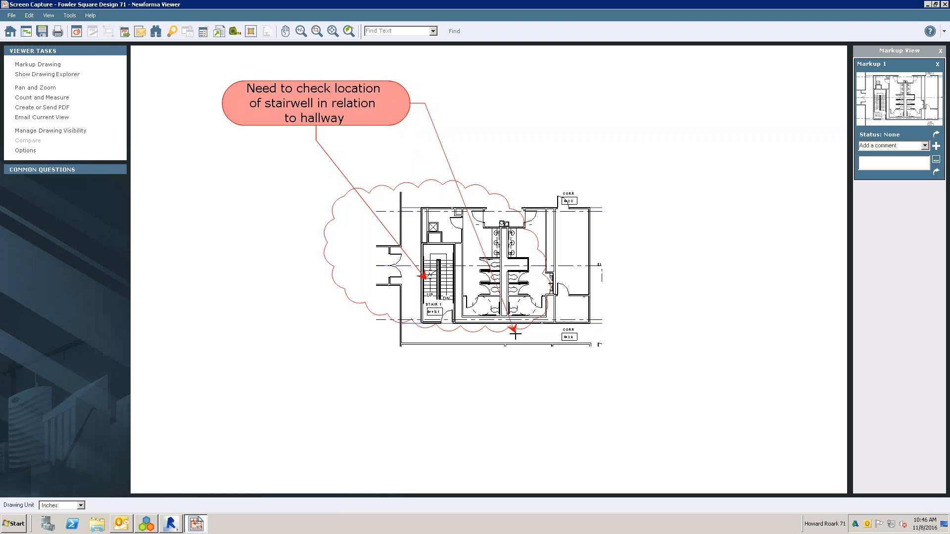
click(514, 331)
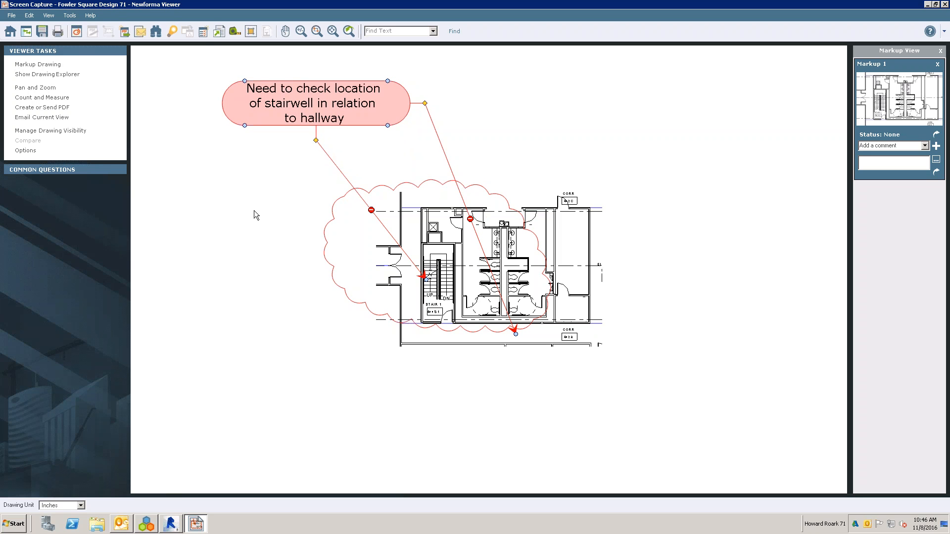
- Create a stairwell action item from the snapshot, and save and close the markup session as "Markup of FOWLER SQUARE"
click(203, 33)
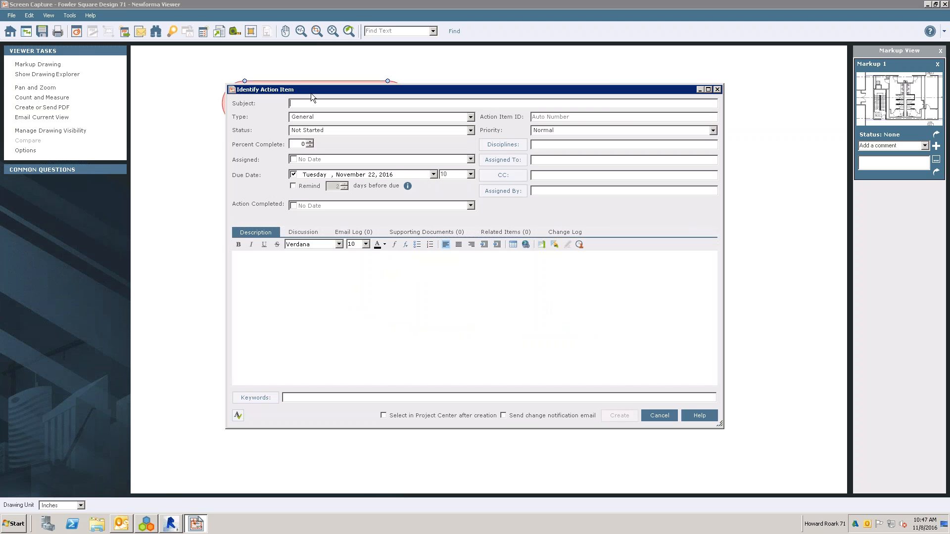
text(Stairwel)
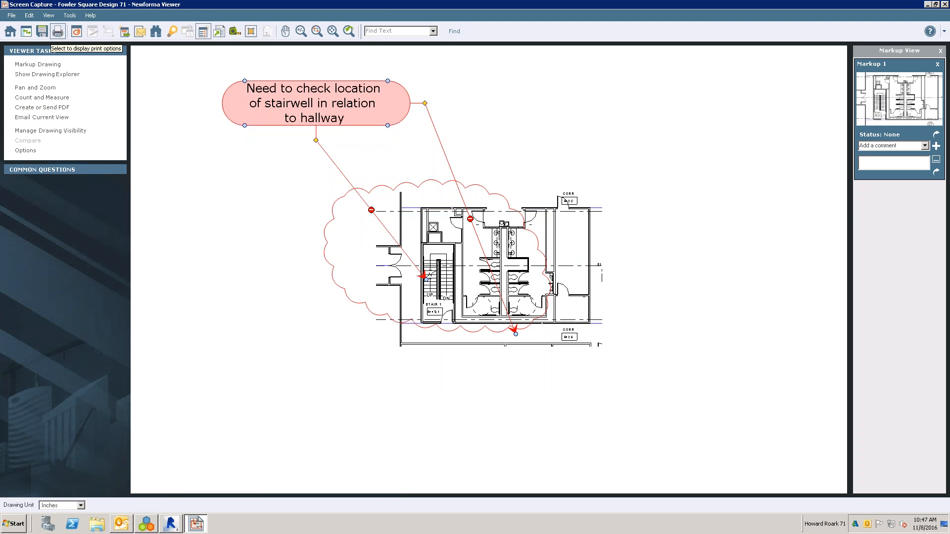
click(42, 31)
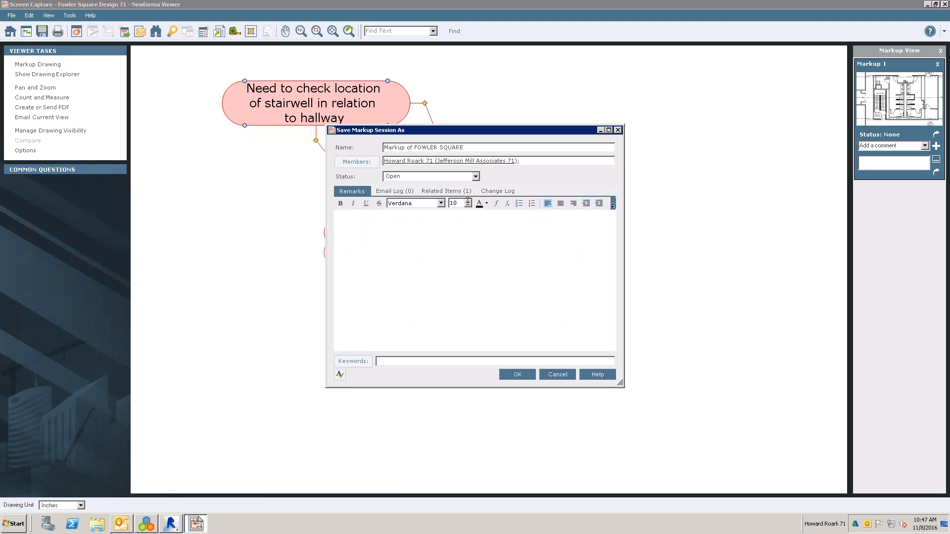
click(518, 375)
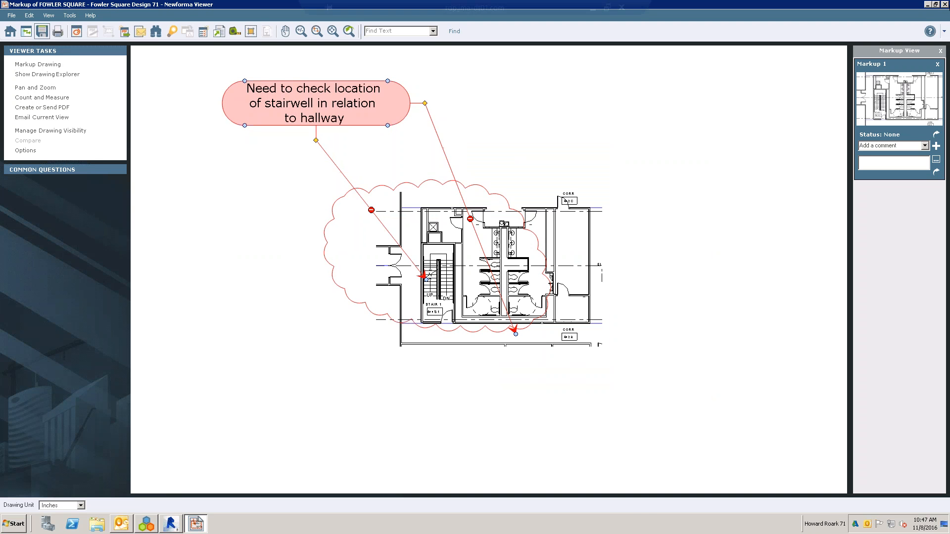
click(944, 6)
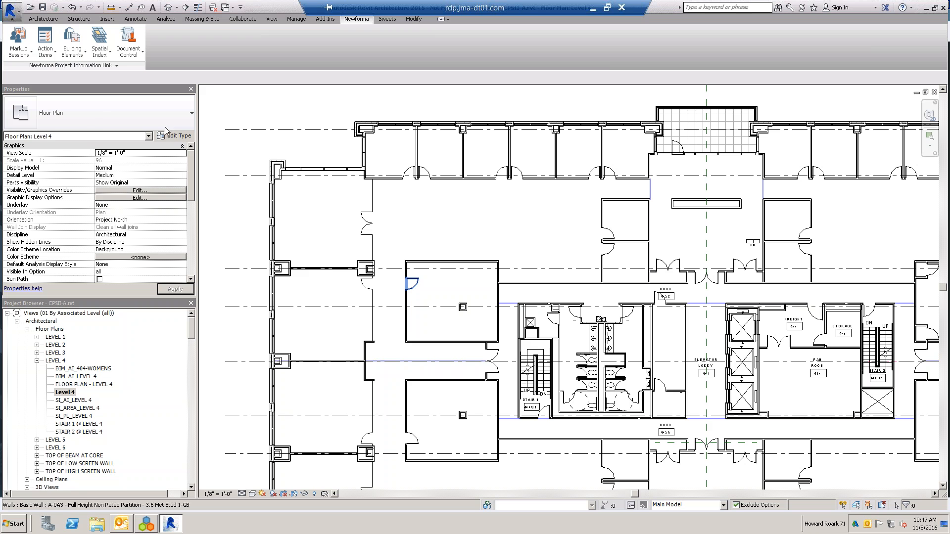
- Select the Stair 1 railing in Revit, capture it as a markup snapshot of the element, and discard the session without saving
click(19, 44)
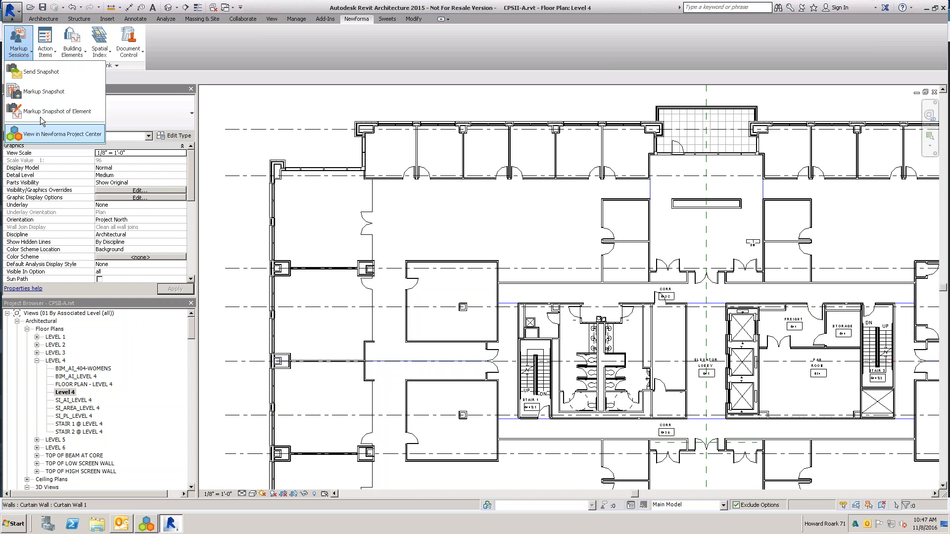
click(402, 220)
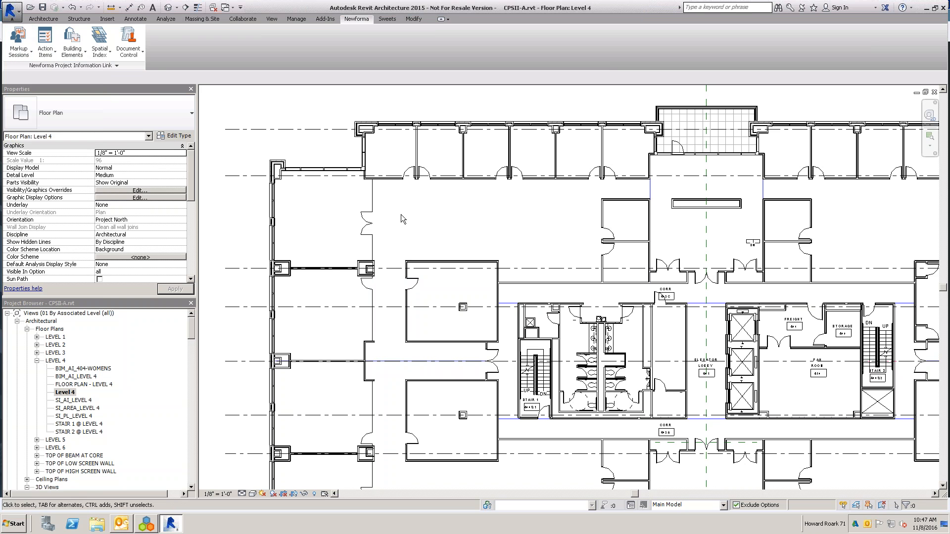
click(538, 378)
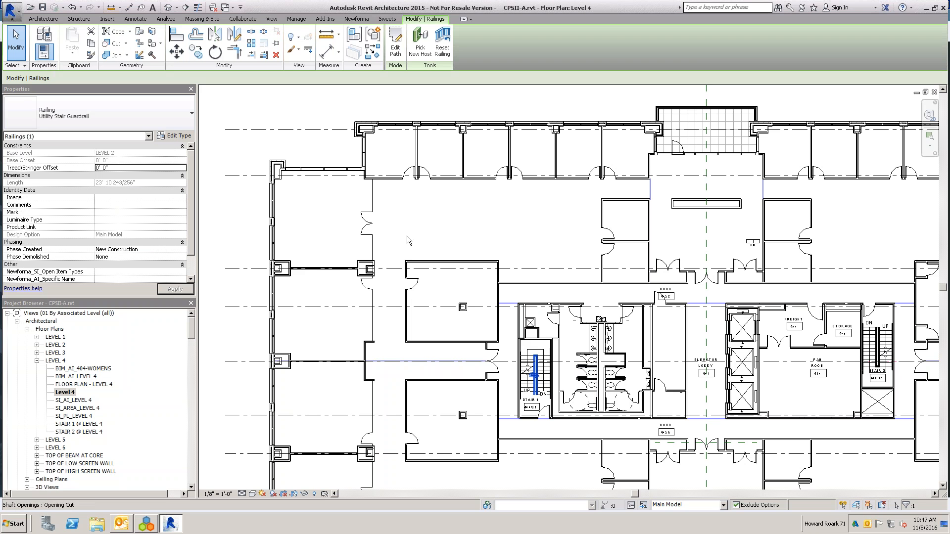
click(357, 18)
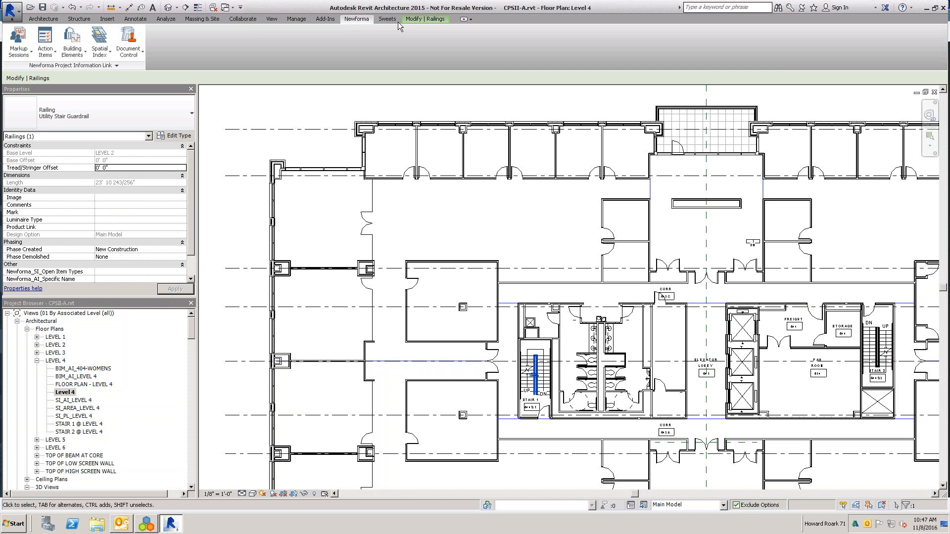
click(22, 52)
click(37, 109)
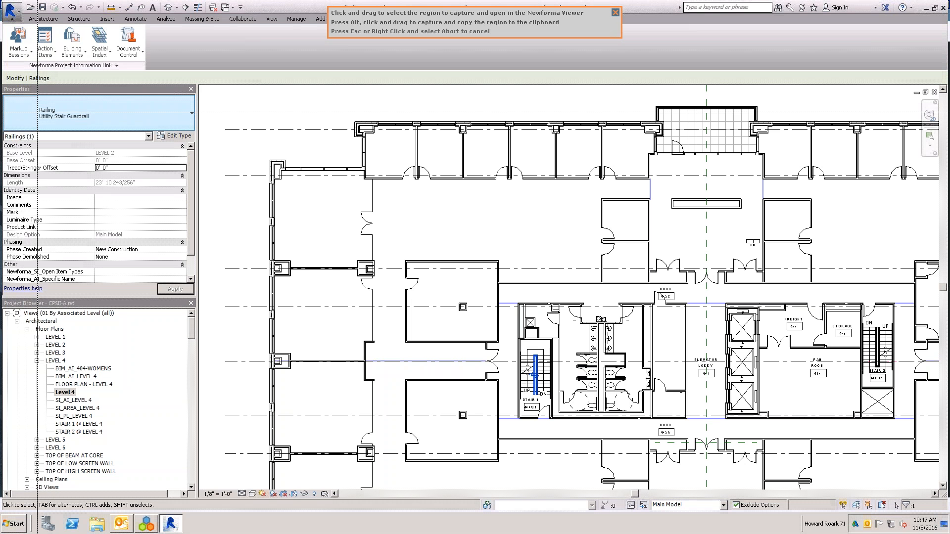
drag(501, 331, 605, 435)
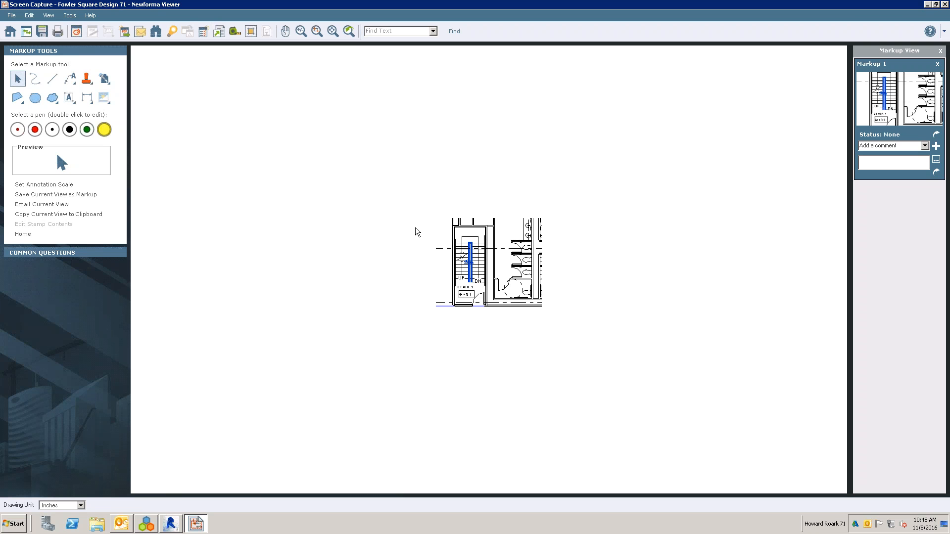
click(946, 5)
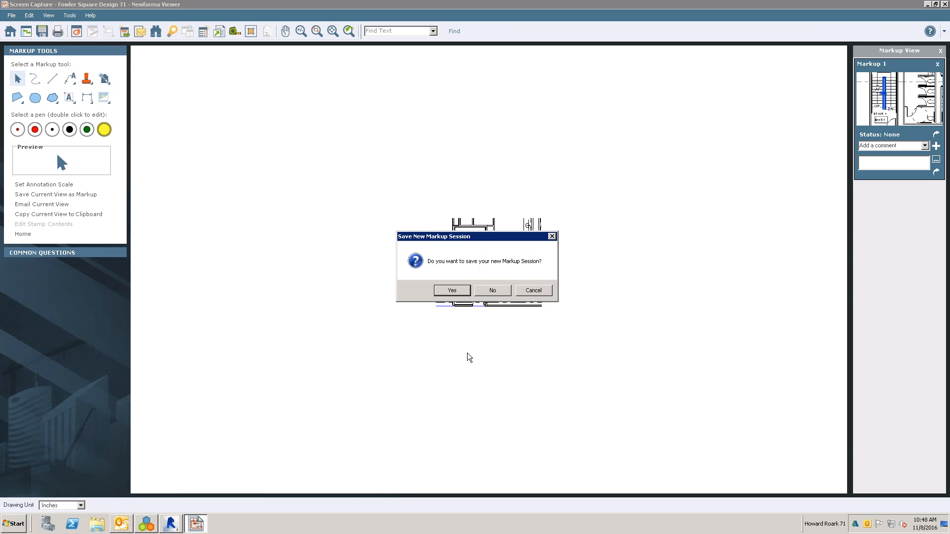
click(491, 291)
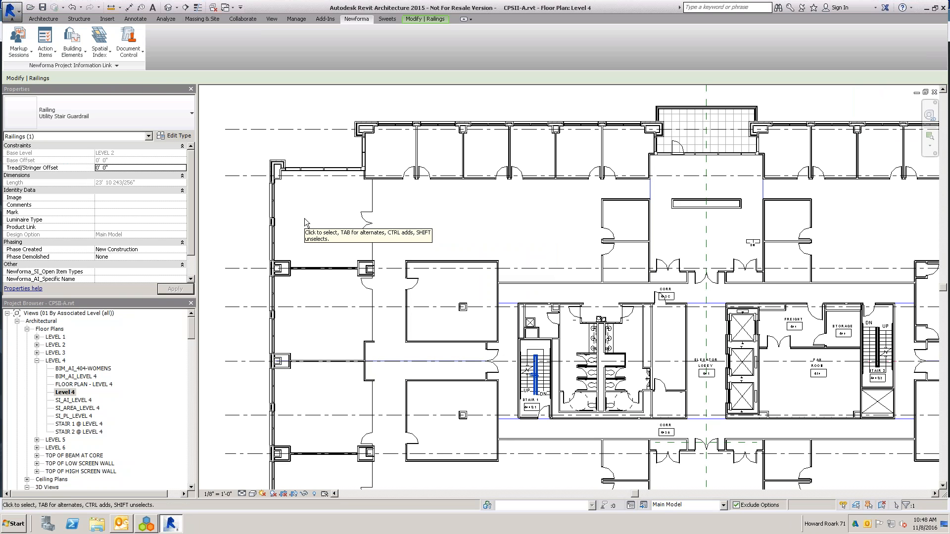
- Capture the Stair 1 and restroom area of the Level 4 plan as a new markup snapshot
click(22, 53)
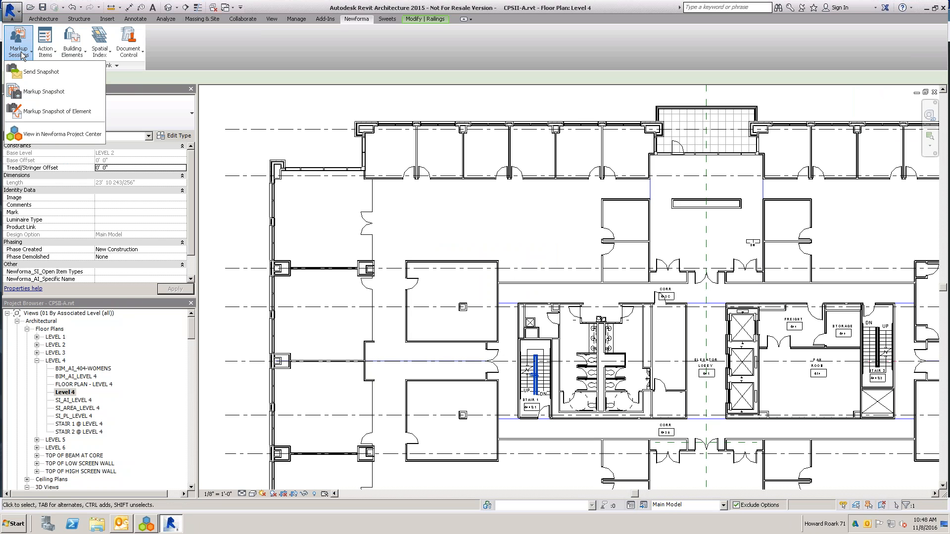
click(49, 92)
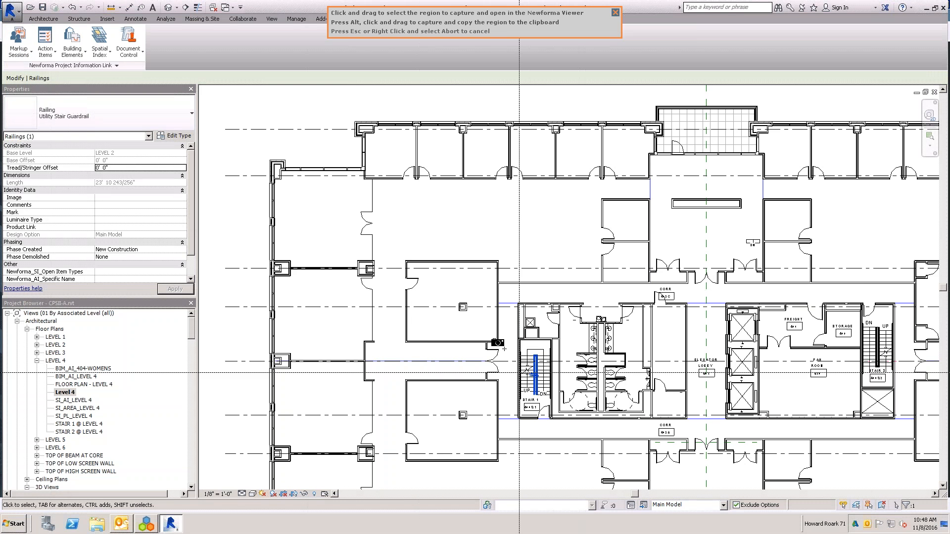
drag(507, 303, 657, 406)
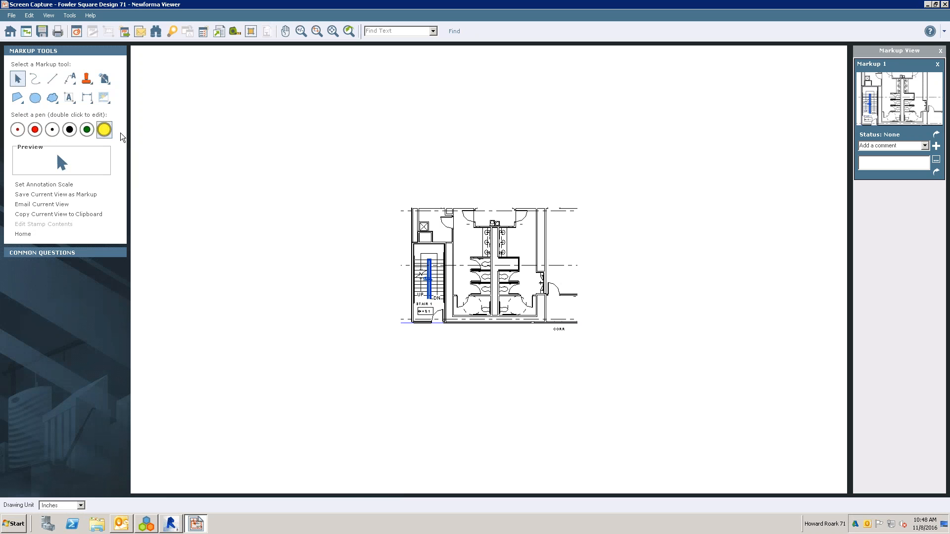
- Draw a red revision cloud around Stair 1 in the snapshot and return to the viewer tasks
click(54, 99)
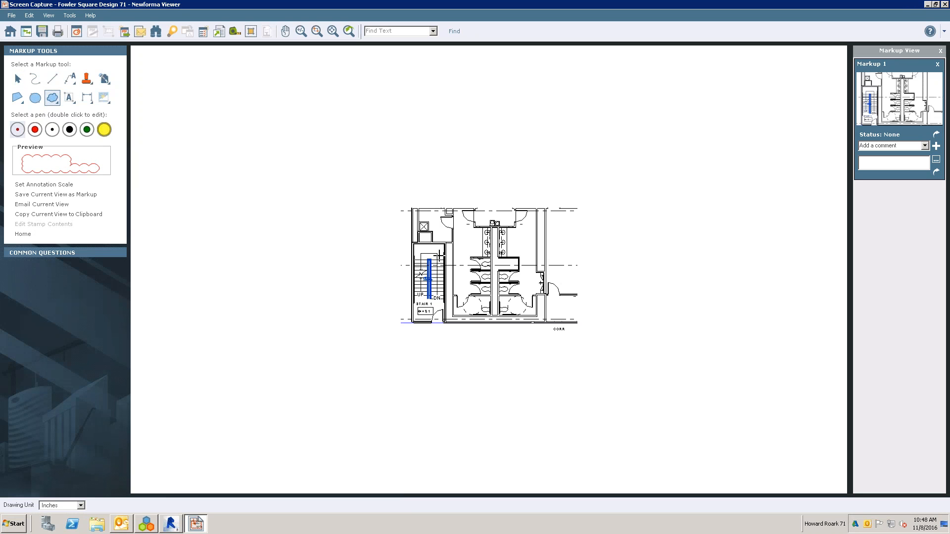
mouse_move(408, 238)
mouse_down()
mouse_move(467, 268)
mouse_move(420, 236)
mouse_up()
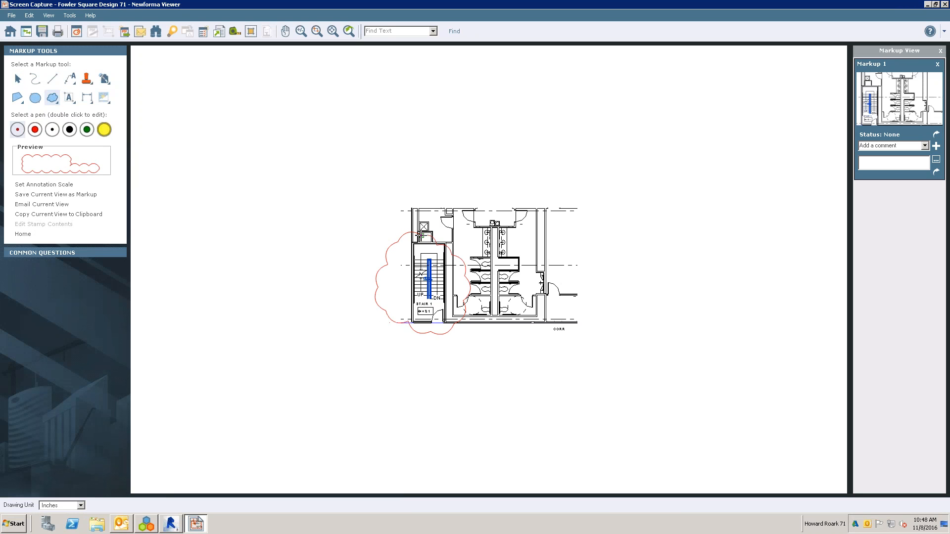
click(296, 252)
click(542, 287)
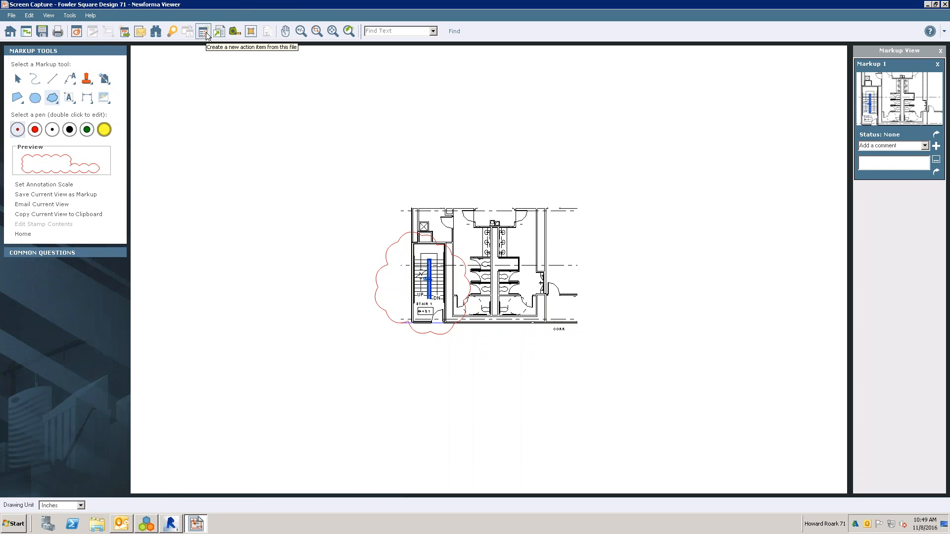
click(18, 234)
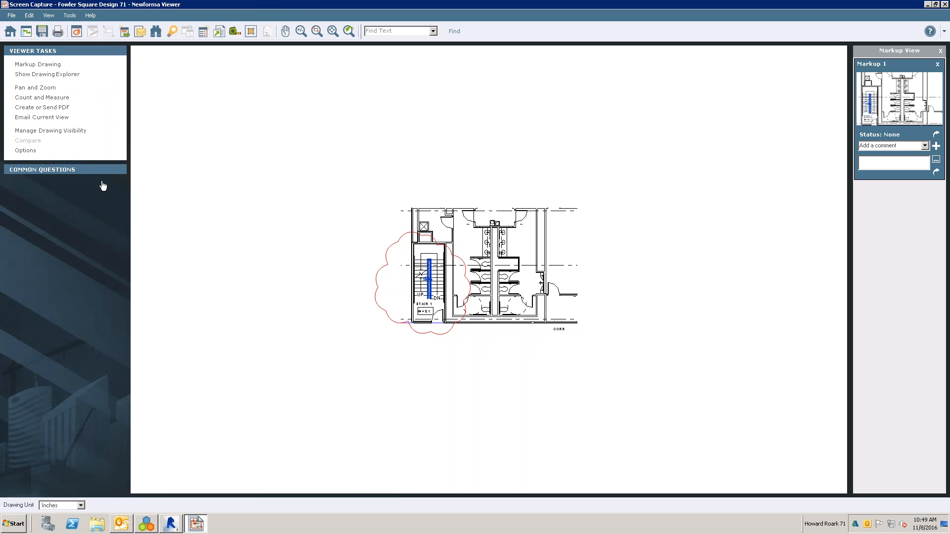
- Try recording the snapshot PDF as a Submittal workflow action with Record Reviewer Response, and cancel it
click(125, 32)
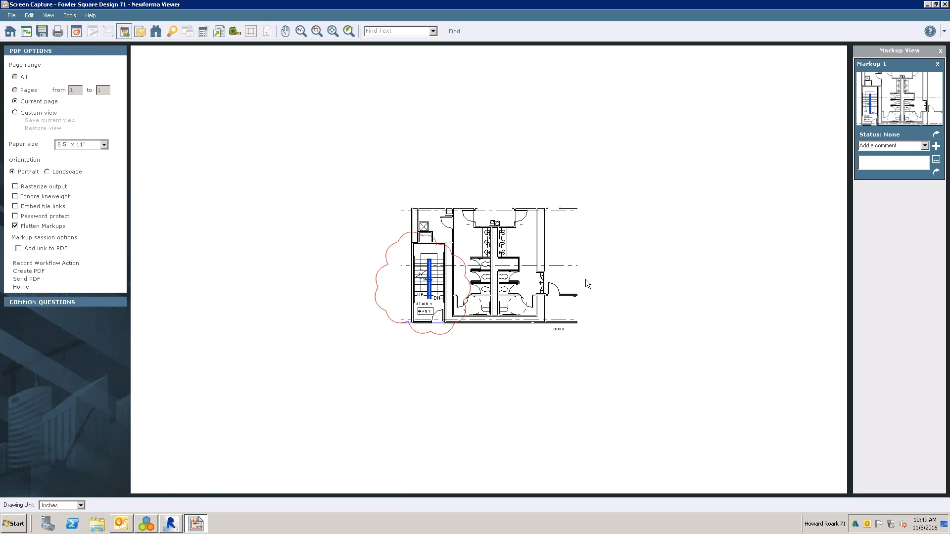
click(45, 265)
click(74, 265)
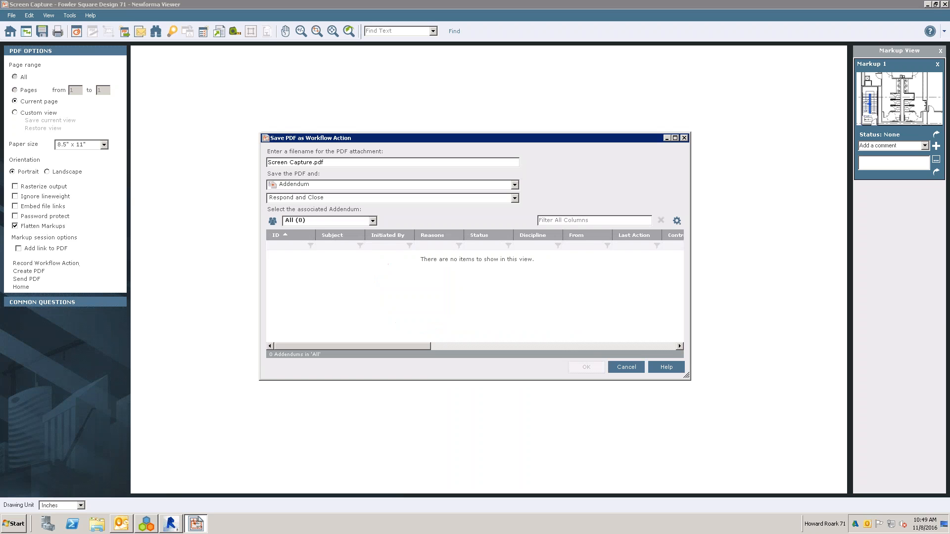
click(320, 184)
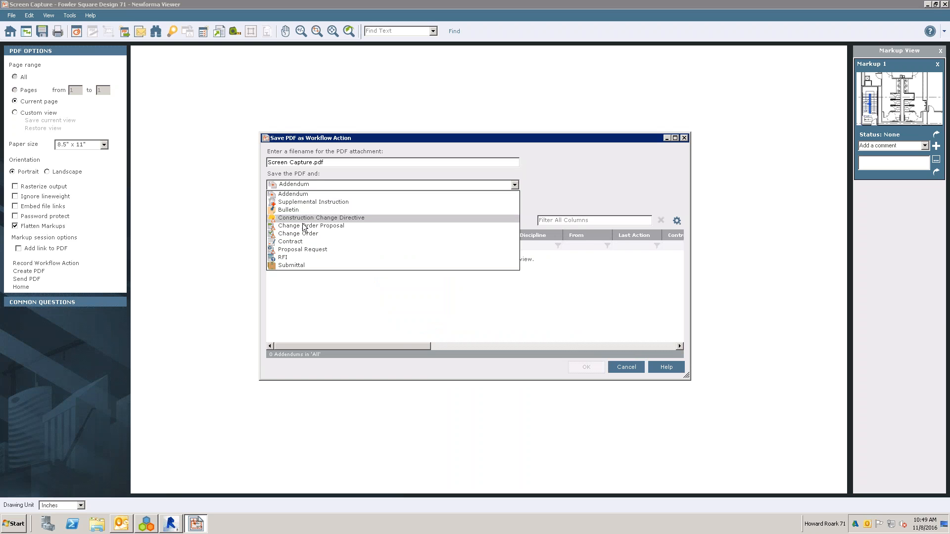
click(291, 265)
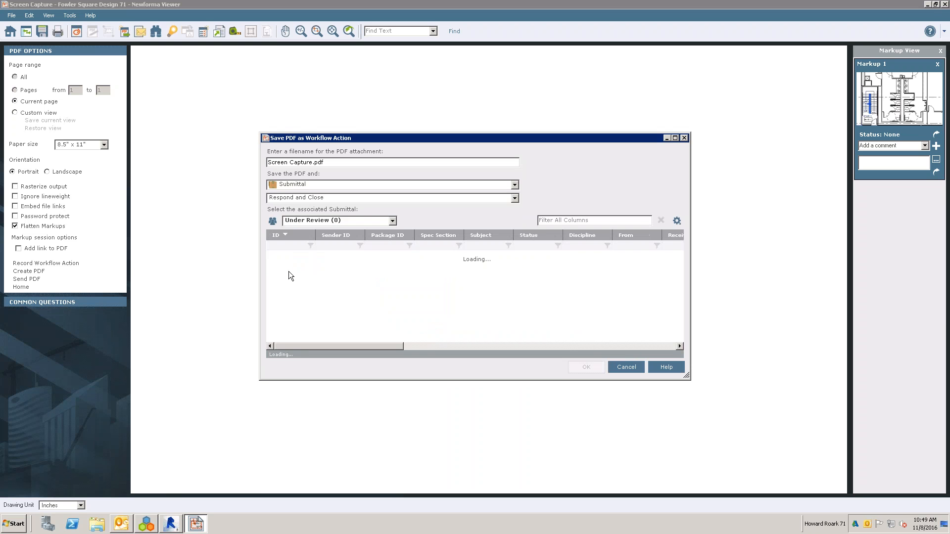
click(328, 198)
click(323, 211)
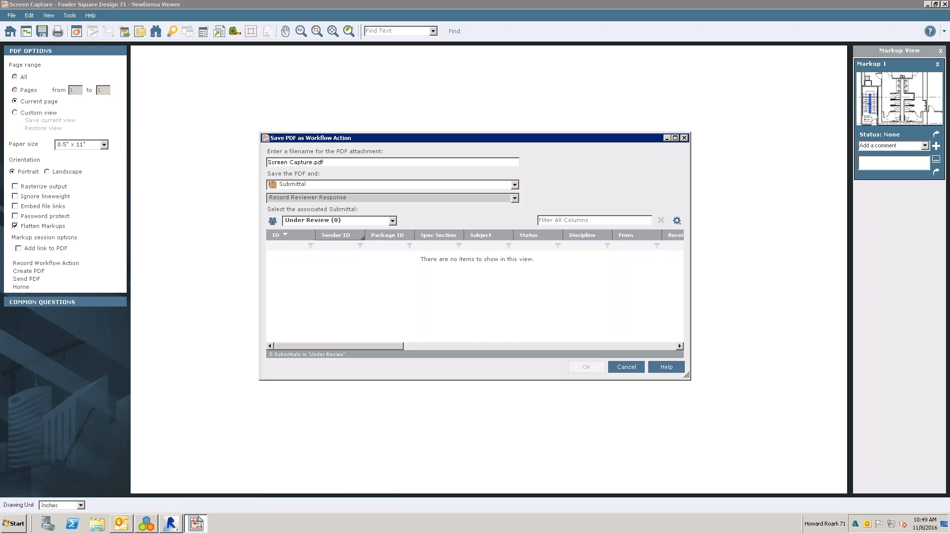
click(420, 184)
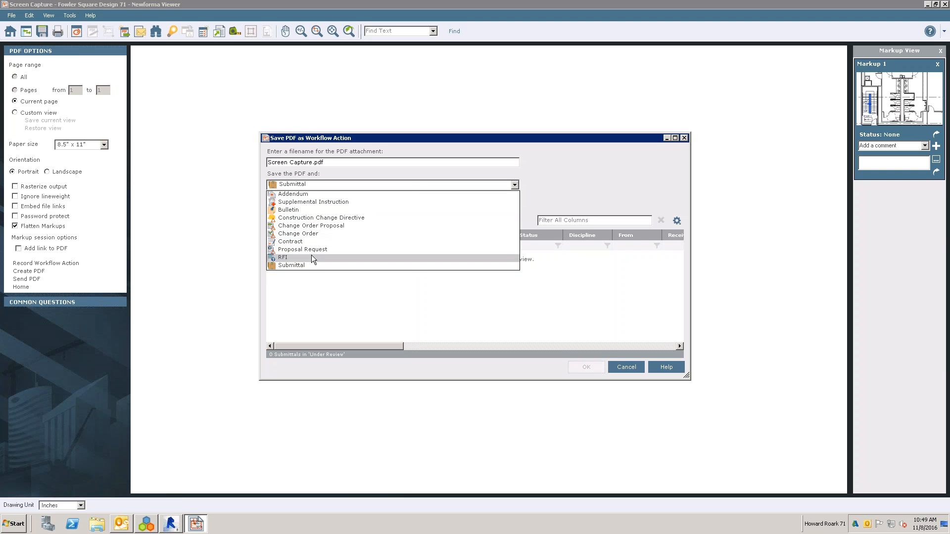
click(320, 294)
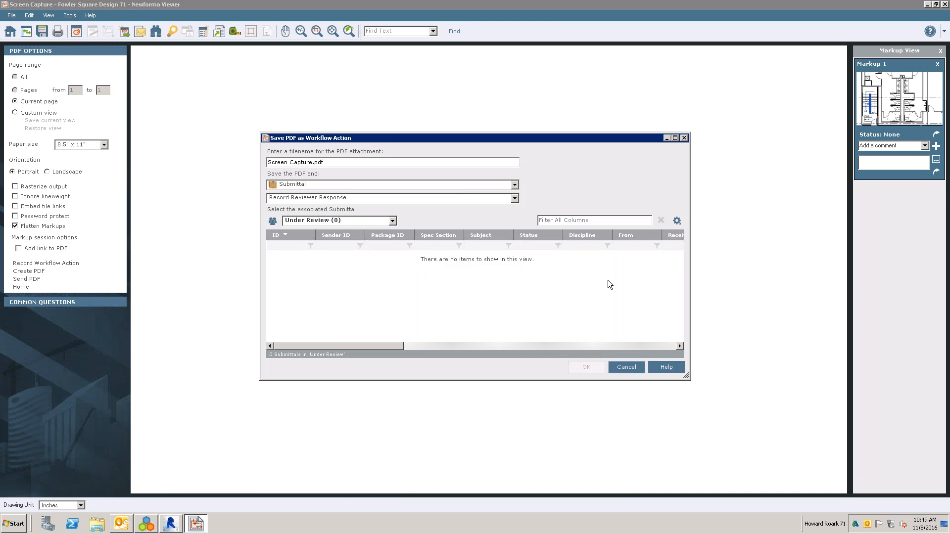
click(619, 369)
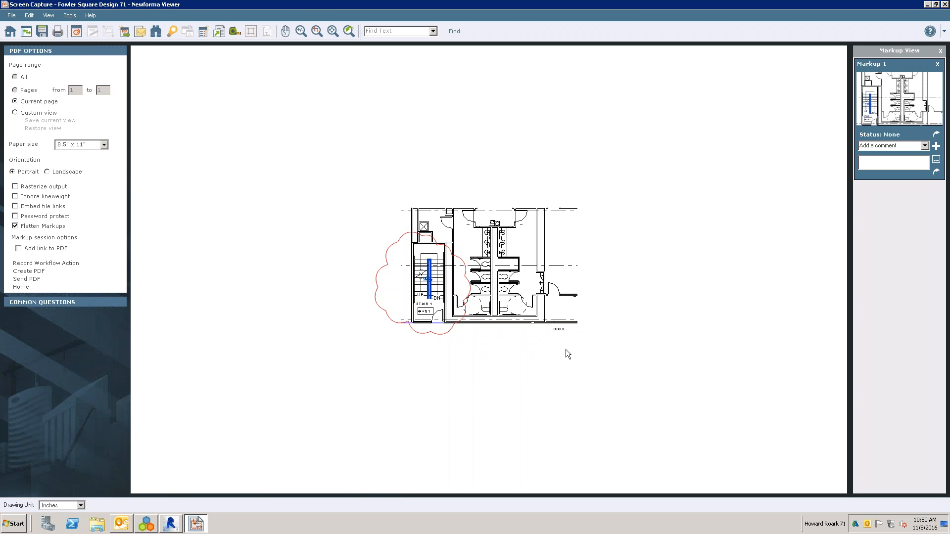
- Discard the clouded snapshot session without saving, and capture the Stair 1 and restroom area of the Level 4 plan as a new markup snapshot
click(943, 6)
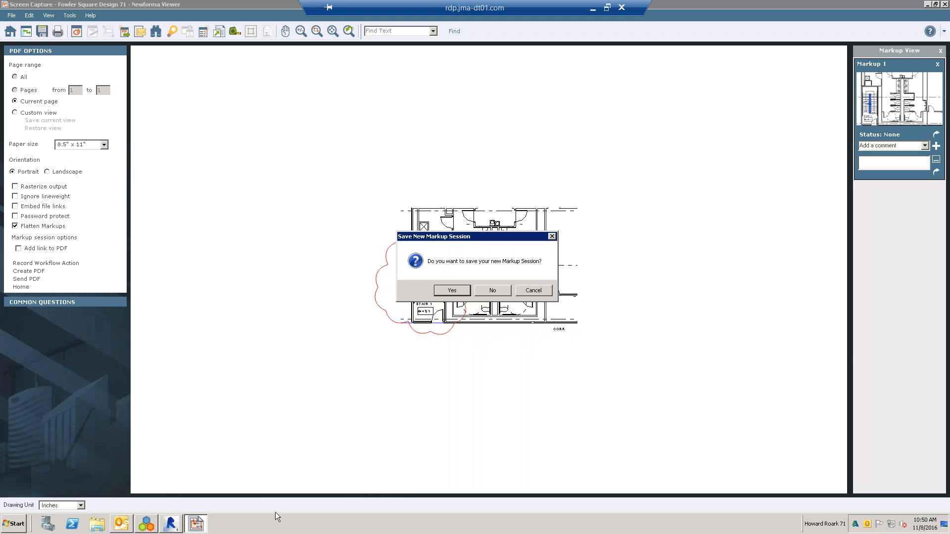
click(501, 290)
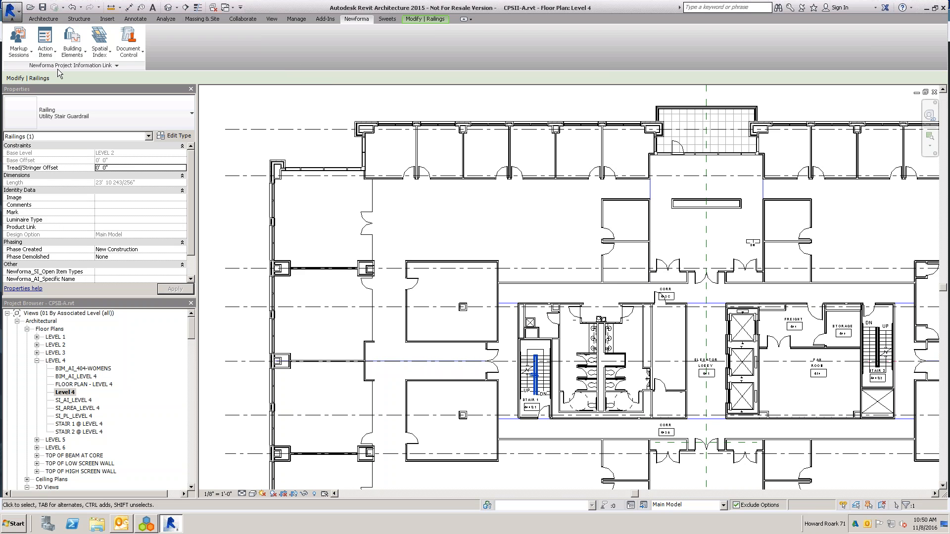
click(29, 52)
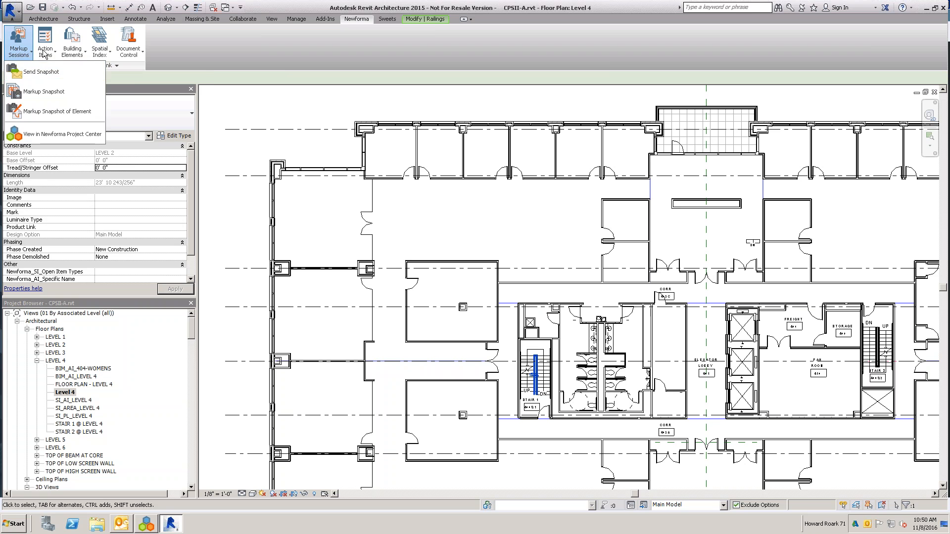
click(45, 53)
click(8, 54)
click(35, 92)
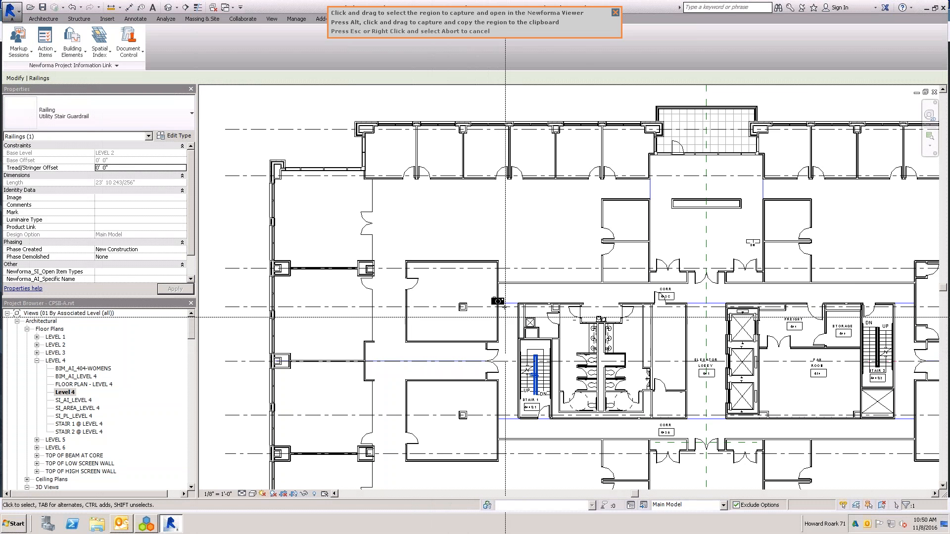
drag(503, 304, 651, 424)
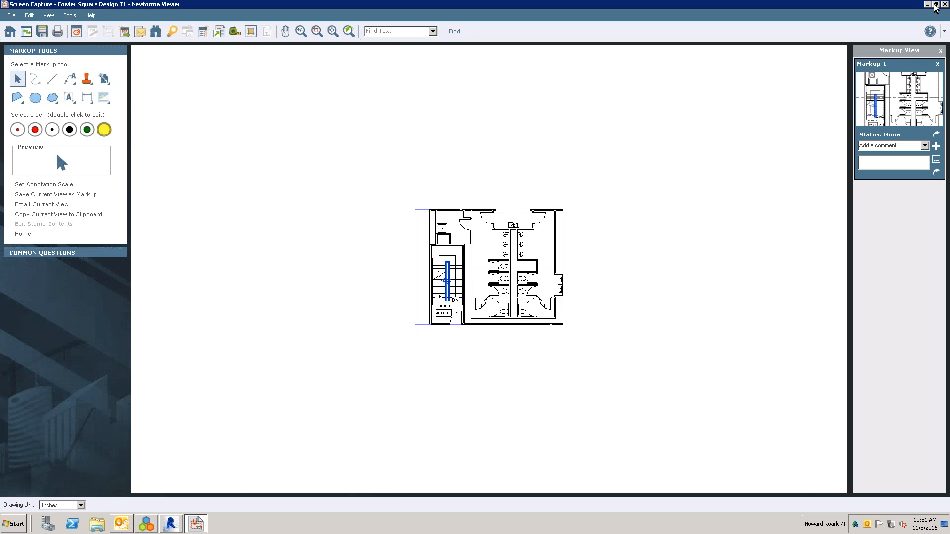
- Restore the snapshot viewer to a smaller window, move it clear of the screen edge, and minimize Revit and Project Center behind it
click(936, 5)
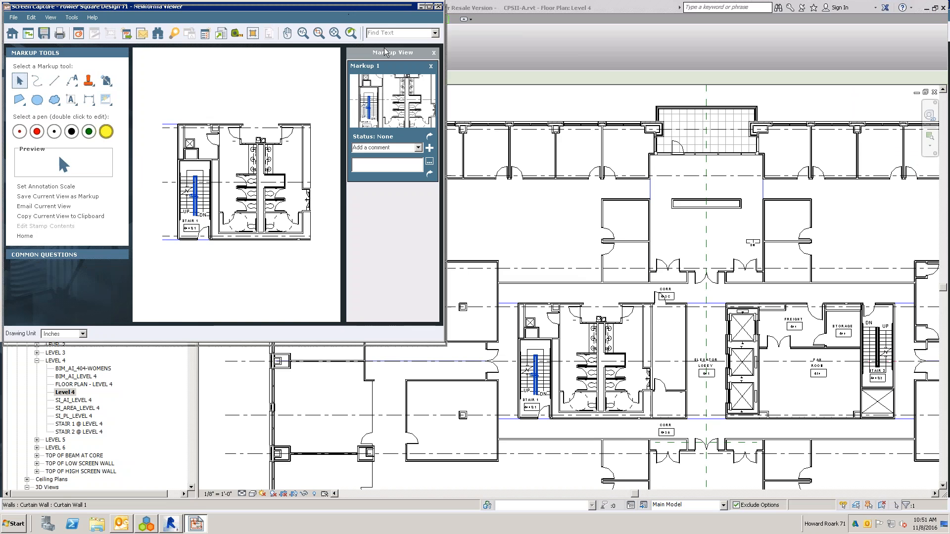
drag(541, 151, 560, 156)
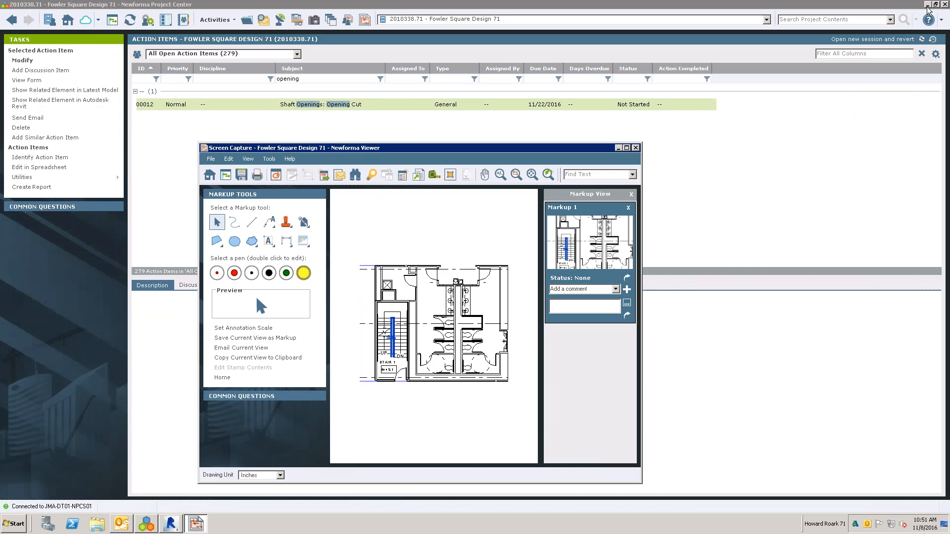
click(928, 6)
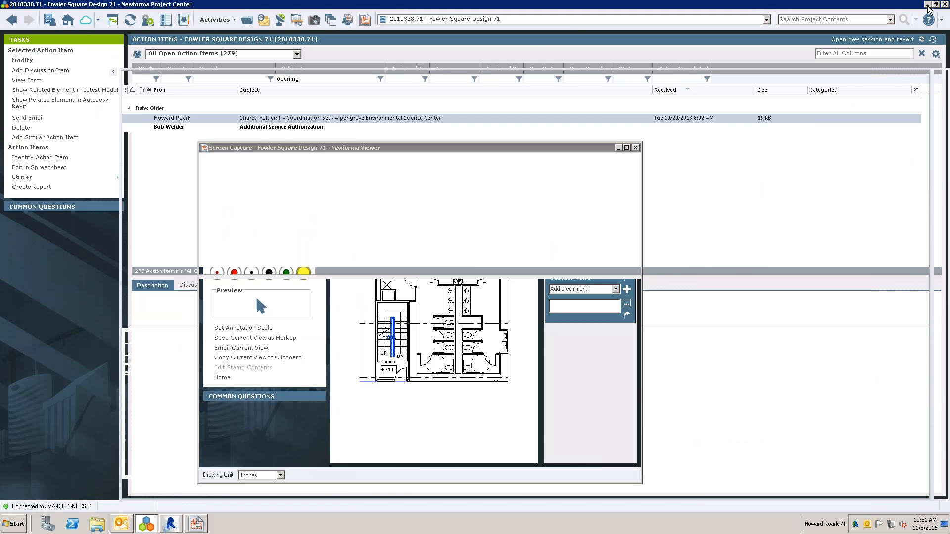
click(927, 6)
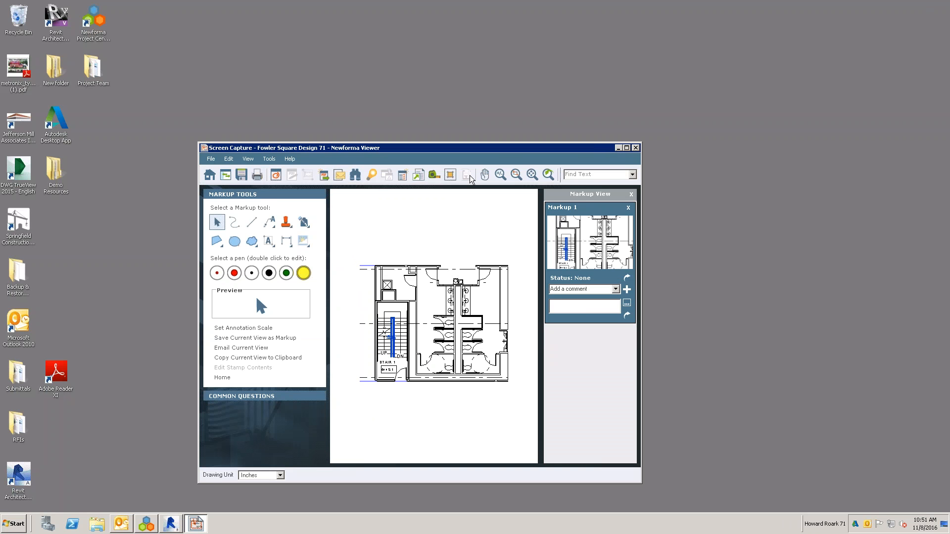
- Start a new action item from the snapshot file and cancel its form
click(405, 180)
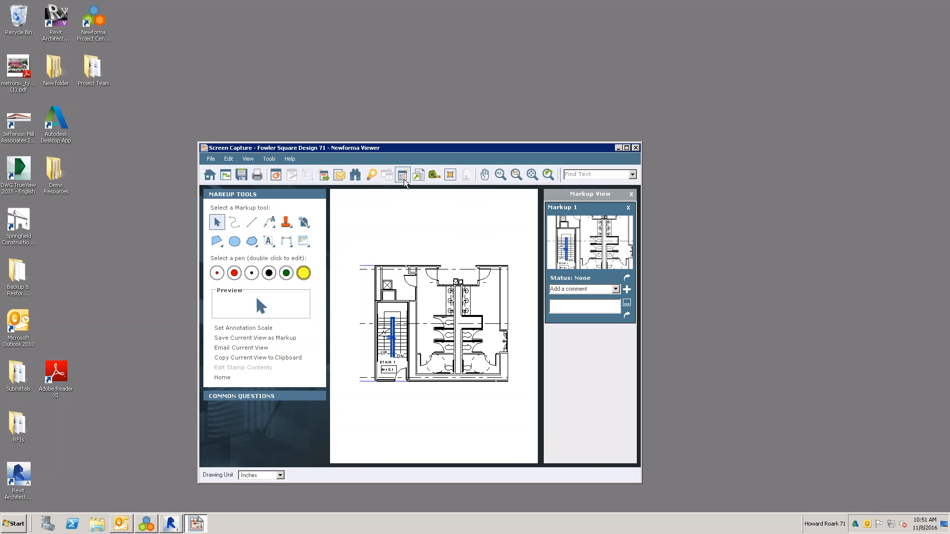
click(405, 179)
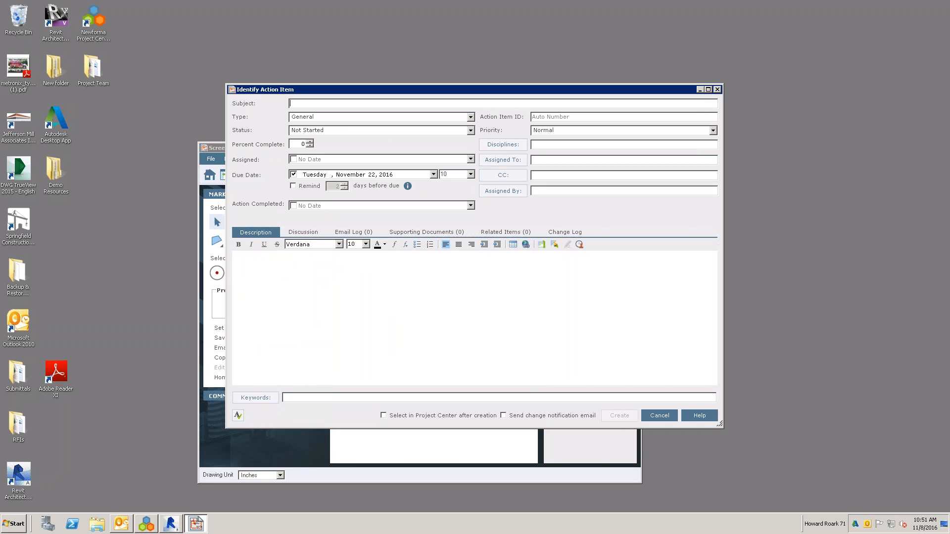
click(660, 416)
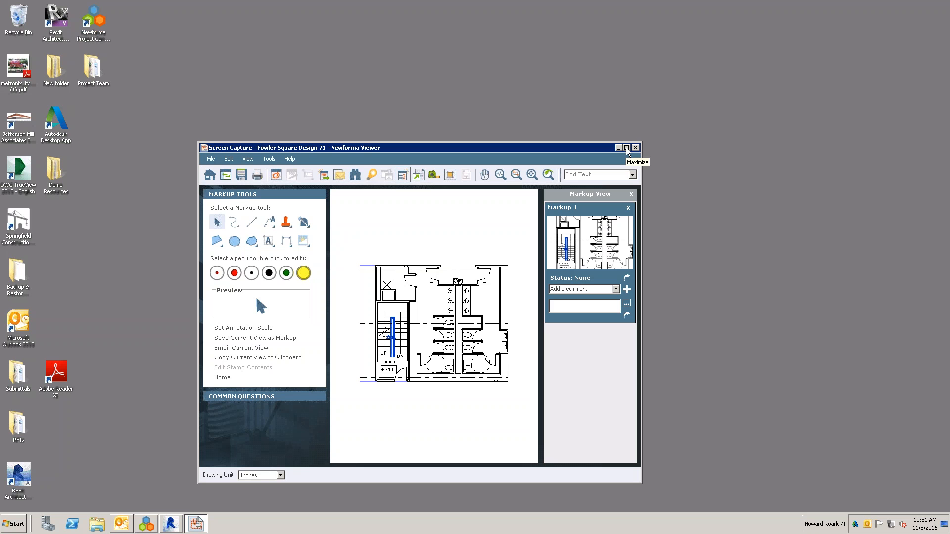
- Open the options for creating or sending the snapshot as a PDF and maximize the viewer window
click(324, 176)
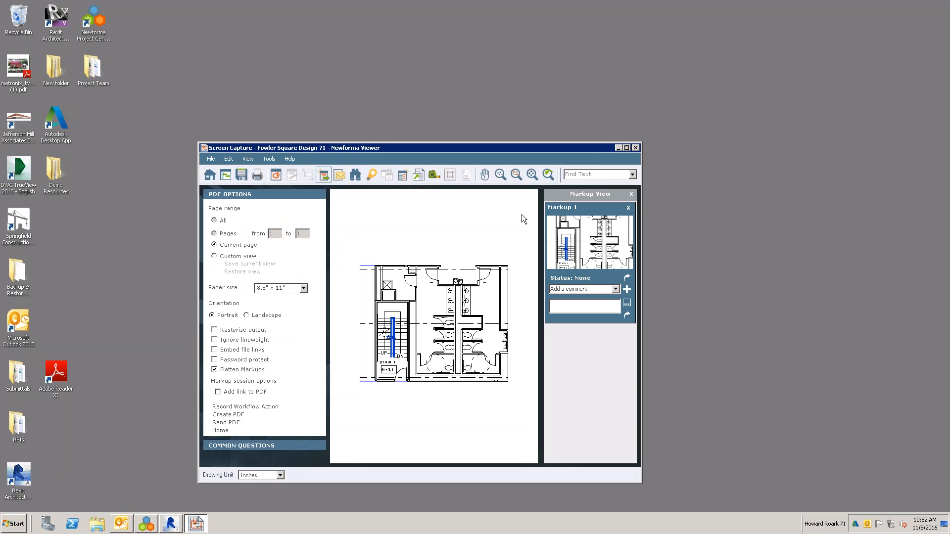
click(628, 149)
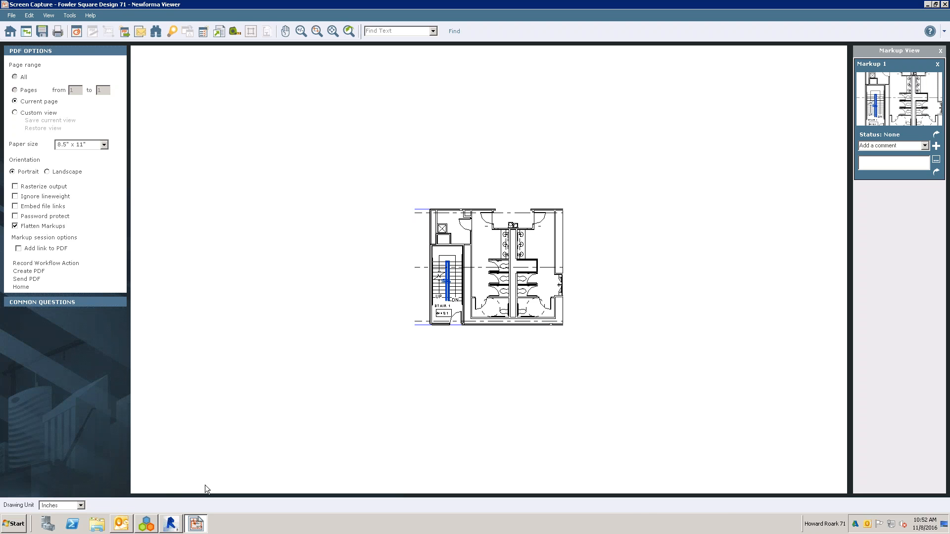
- Switch to Revit, publish the checked sheets, including A000, A001, A101 and A201, as one combined hyperlinked PDF, and close the output folder
click(176, 526)
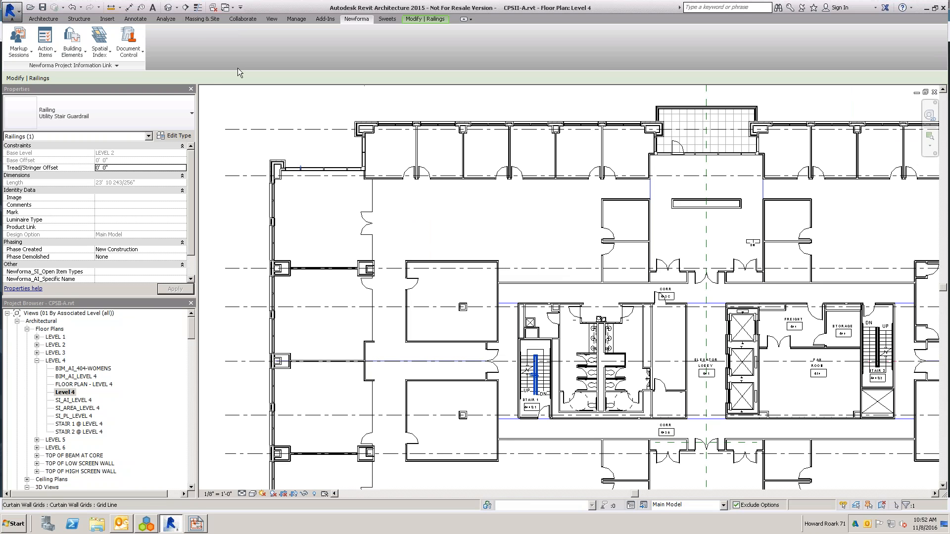
click(128, 55)
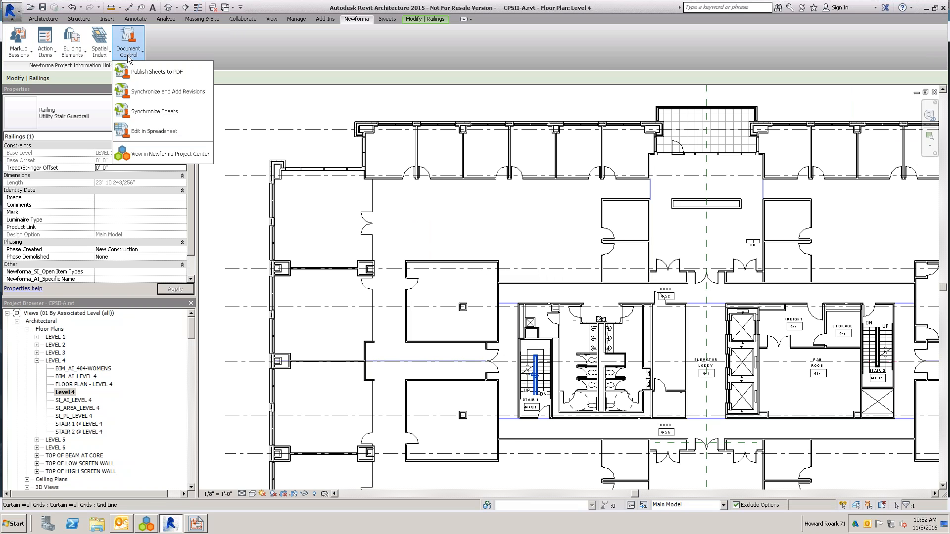
click(147, 74)
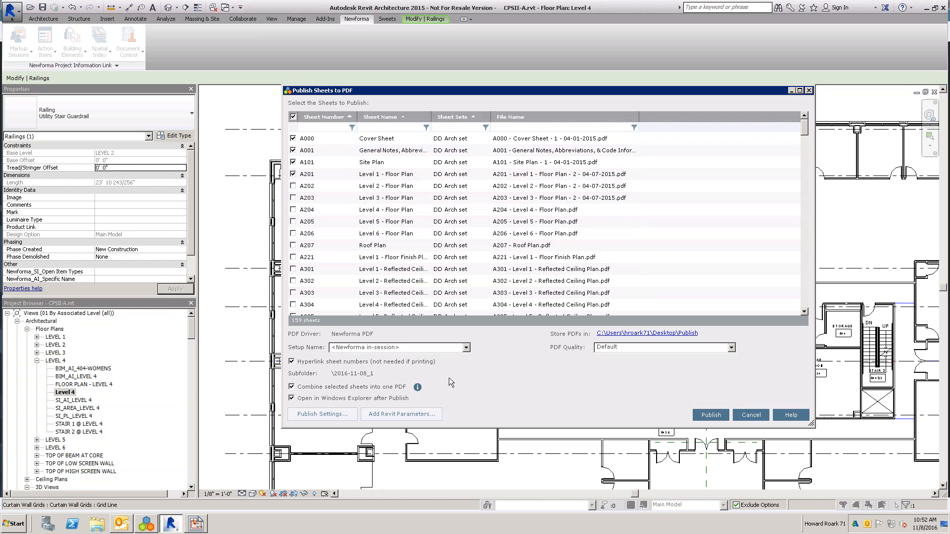
click(698, 418)
click(586, 281)
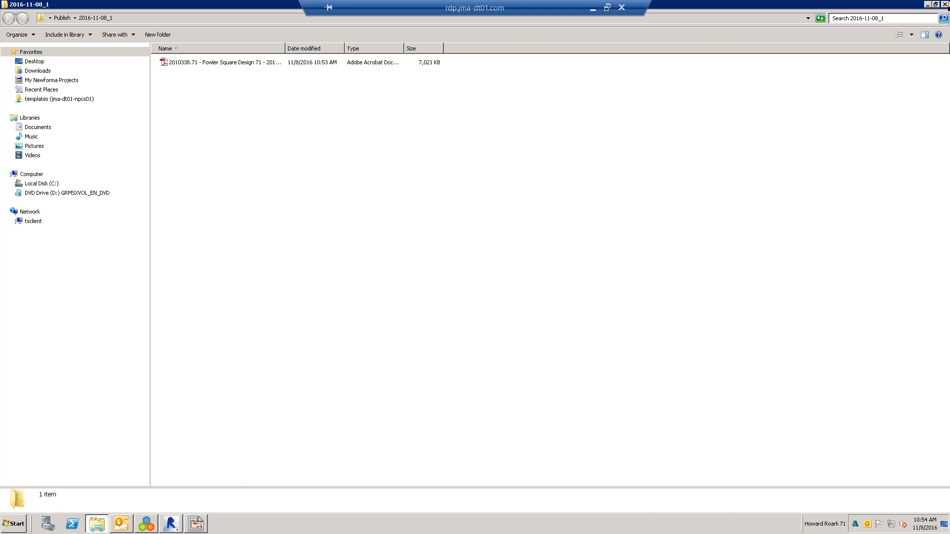
click(945, 4)
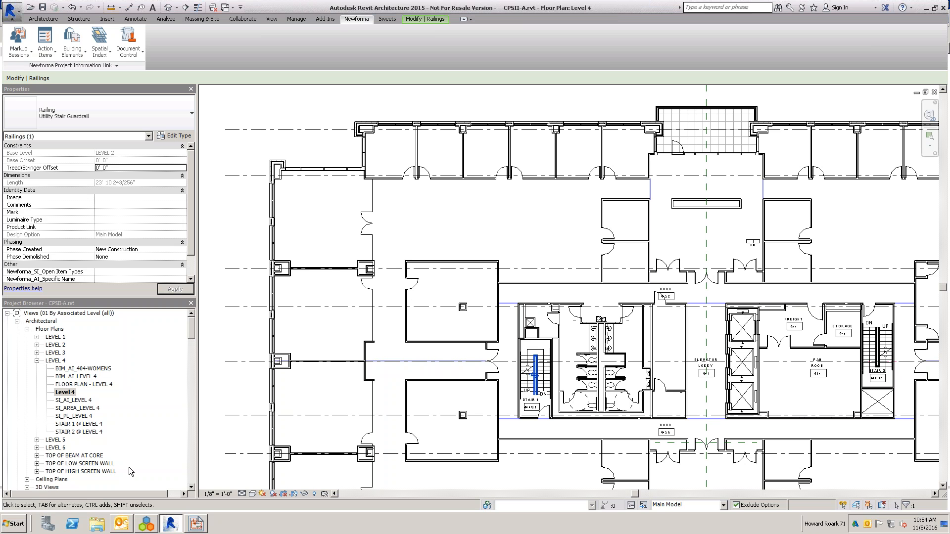
- Switch to Project Center, open the project's building models and elements from the project home page, and select the FOWLER SQUARE model
click(156, 525)
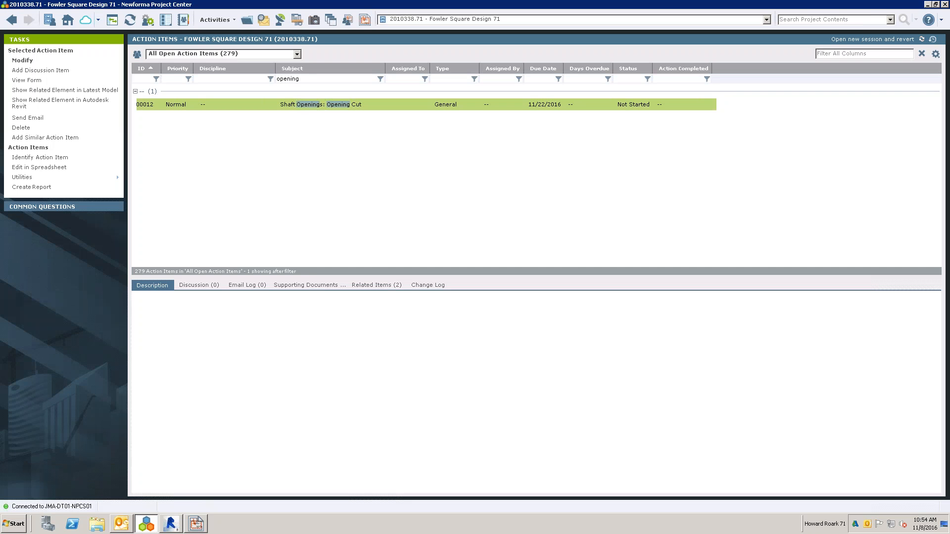
click(68, 20)
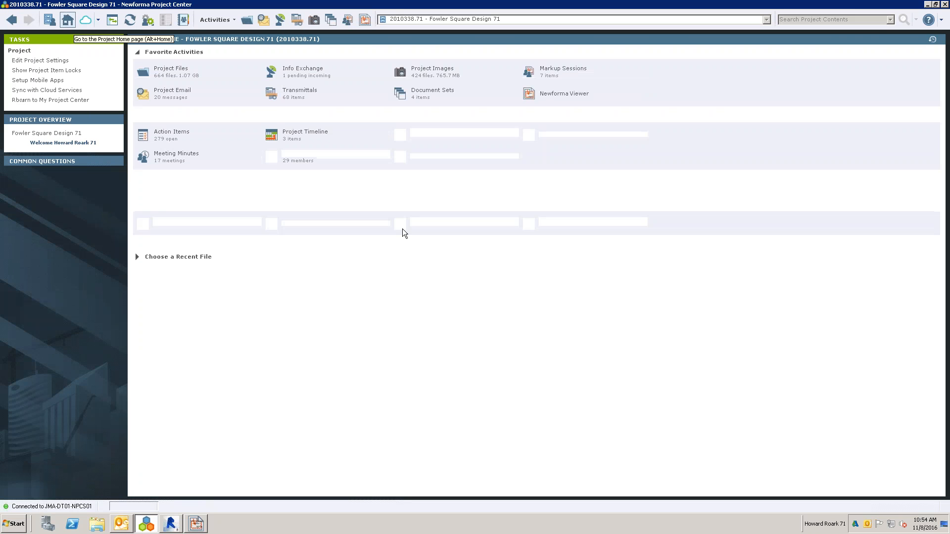
click(432, 226)
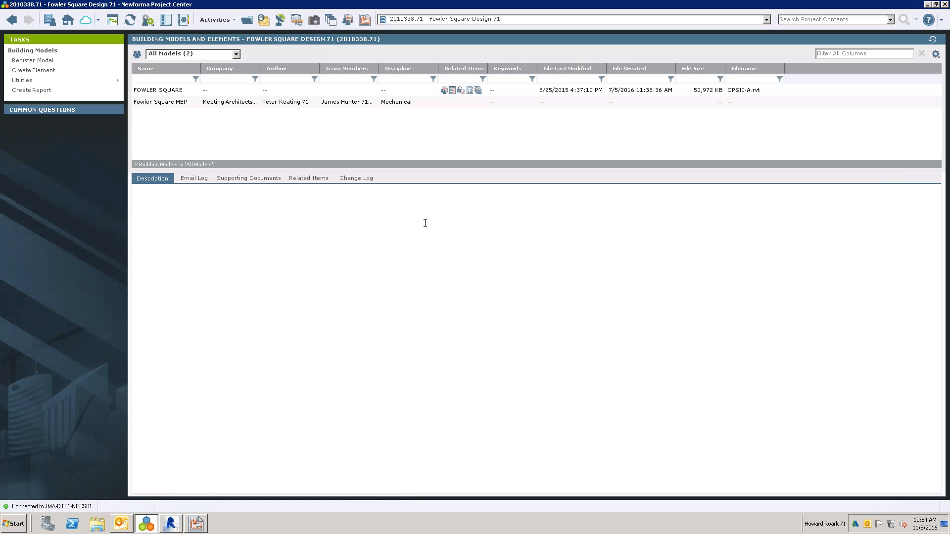
click(183, 93)
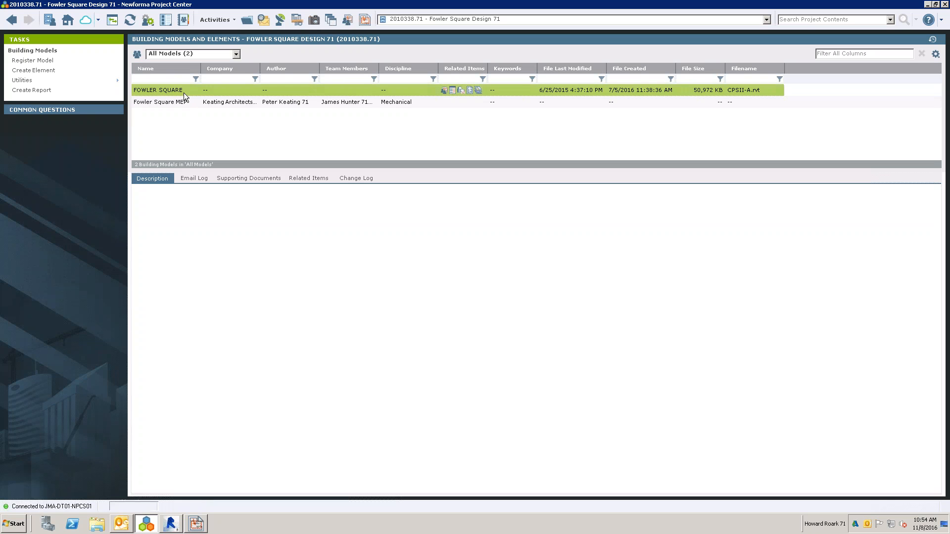